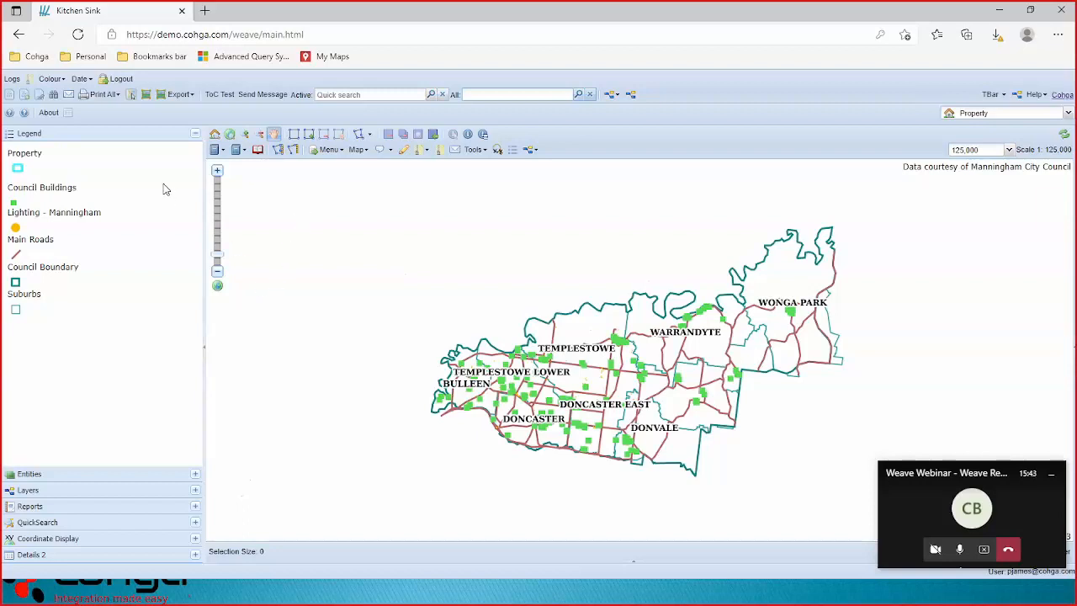
Expand the Entities, Reports and then Layers panels to show map layers with visibility checkboxes.
{"action": "left_click", "coordinate": [54, 476]}
{"action": "left_click", "coordinate": [62, 493]}
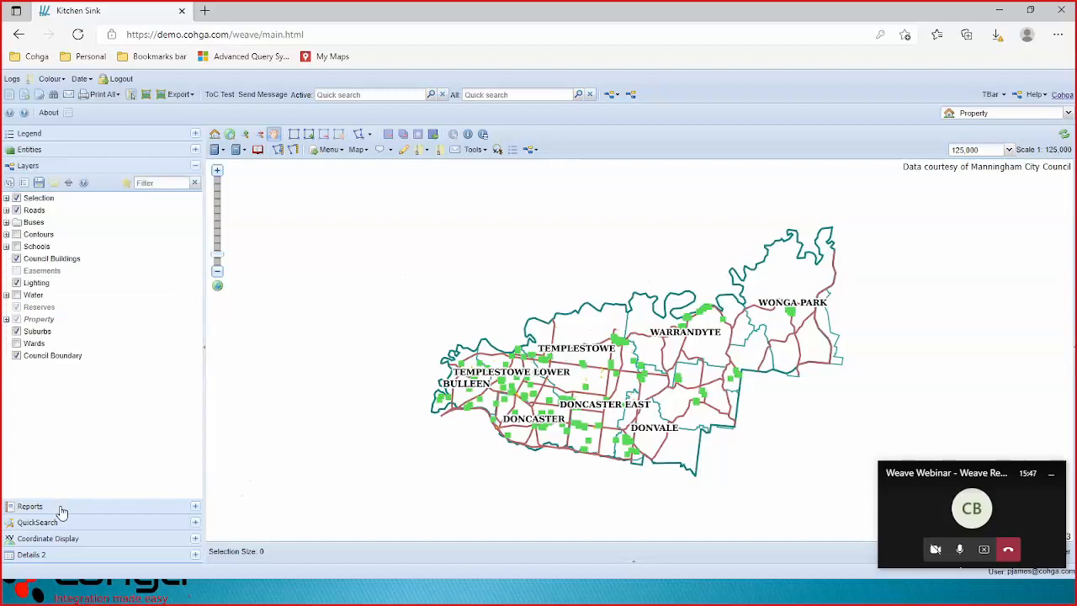
{"action": "left_click", "coordinate": [62, 504]}
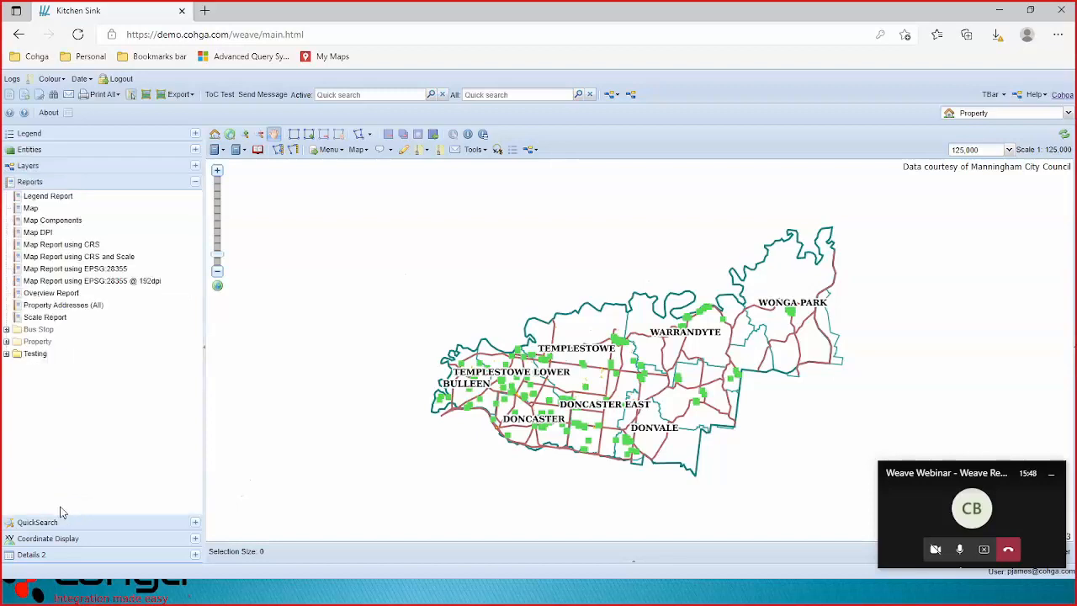
{"action": "left_click", "coordinate": [48, 166]}
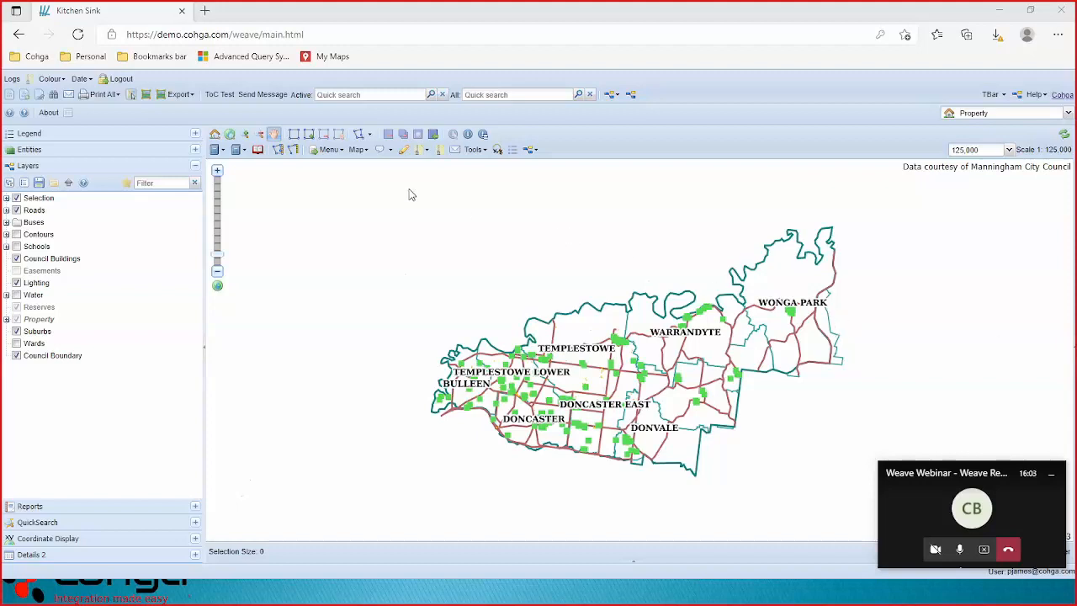
Try searching 'cameo', then reload Weave, sign back in and reopen the Layers list.
{"action": "left_click", "coordinate": [511, 95]}
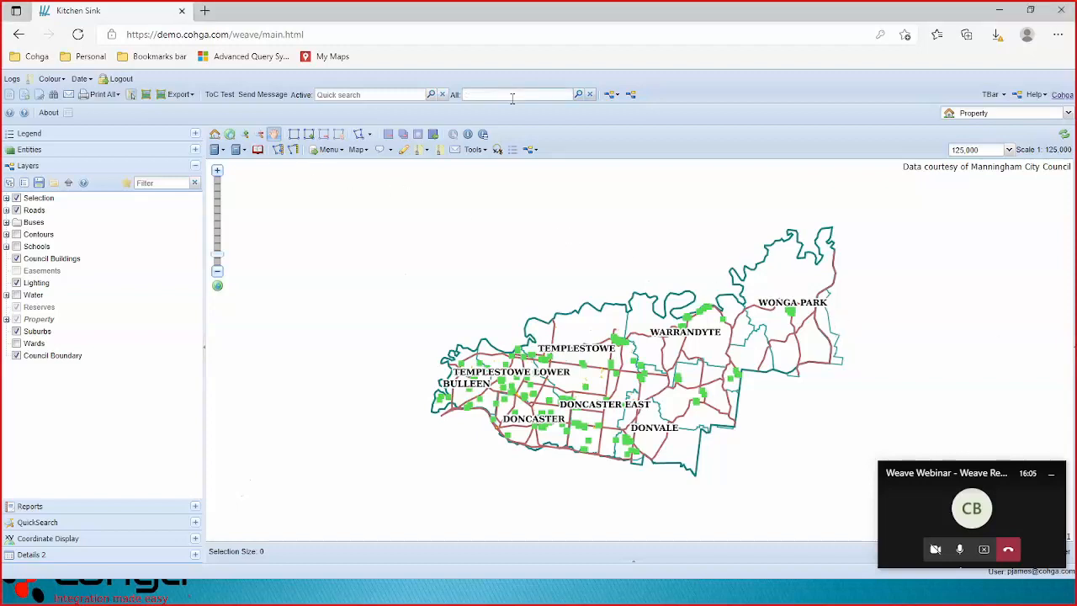
{"action": "type", "text": "caneo"}
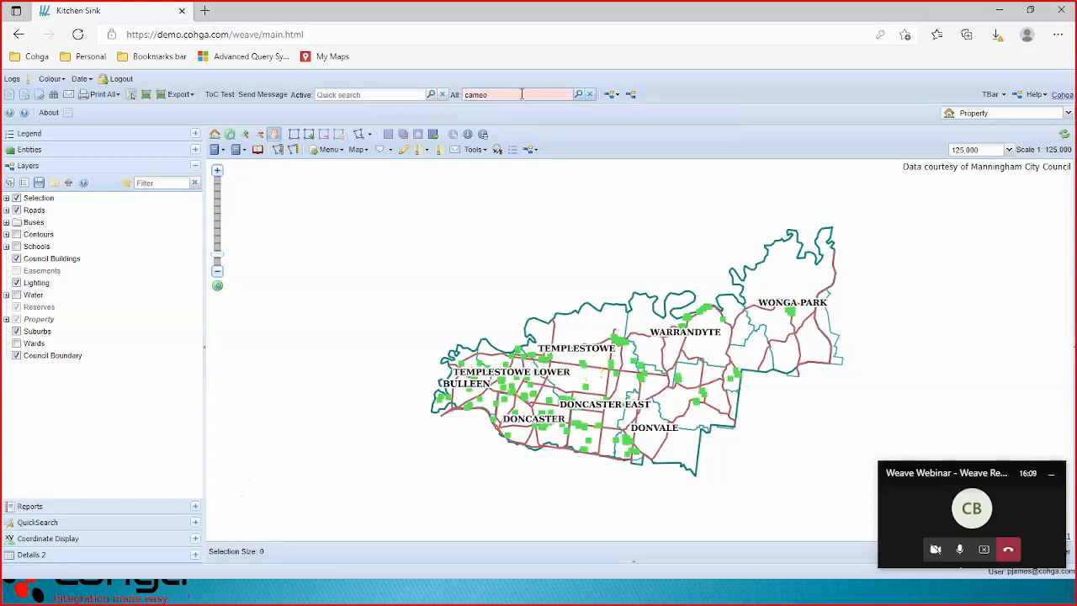
{"action": "type", "text": "cam"}
{"action": "key", "text": "BackSpace"}
{"action": "key", "text": "BackSpace"}
{"action": "key", "text": "BackSpace"}
{"action": "key", "text": "BackSpace"}
{"action": "key", "text": "BackSpace"}
{"action": "key", "text": "BackSpace"}
{"action": "type", "text": "meo"}
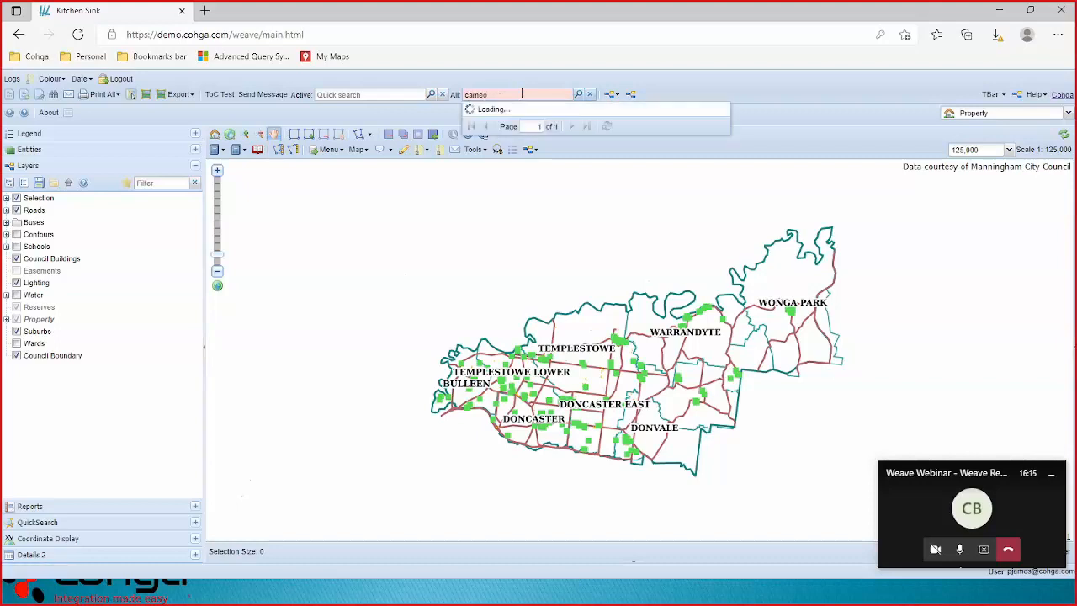
{"action": "left_click", "coordinate": [77, 35]}
{"action": "left_click", "coordinate": [648, 396]}
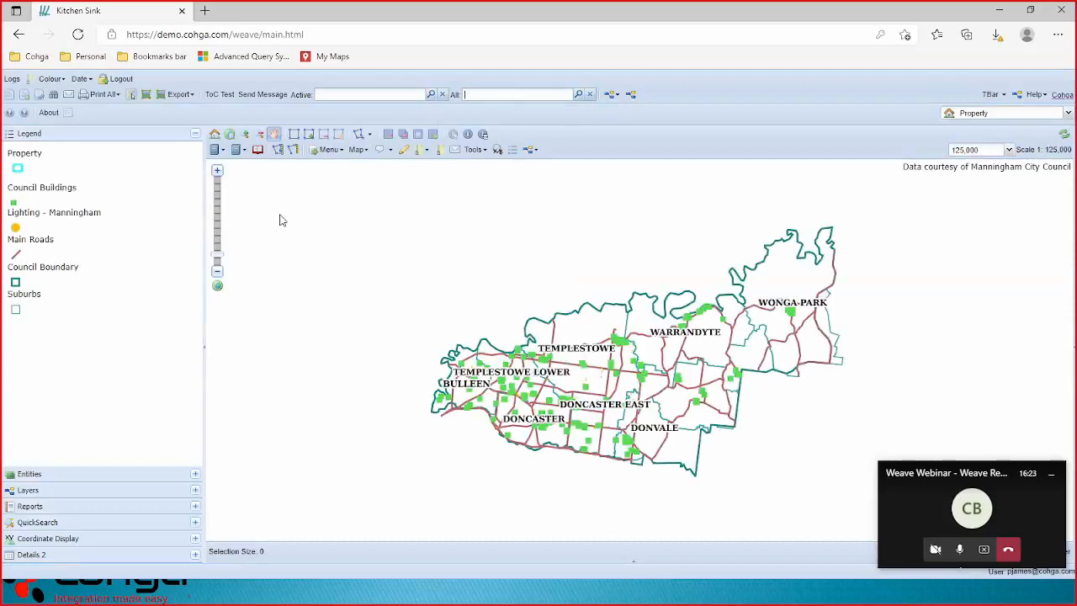
{"action": "left_click", "coordinate": [146, 491]}
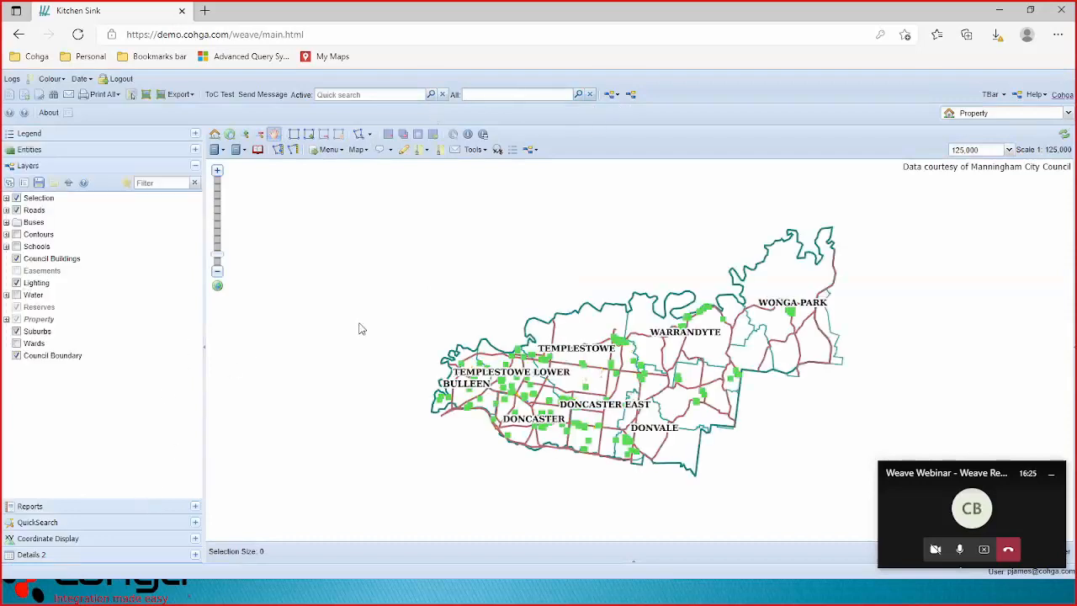
{"action": "left_click", "coordinate": [532, 95]}
{"action": "type", "text": "camer"}
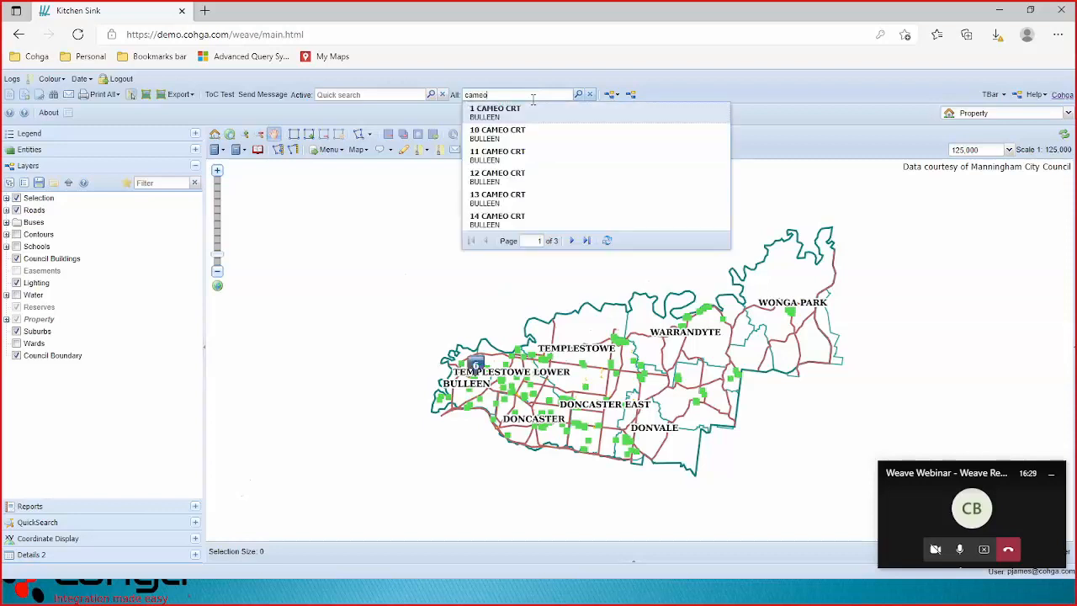
{"action": "left_click", "coordinate": [505, 111]}
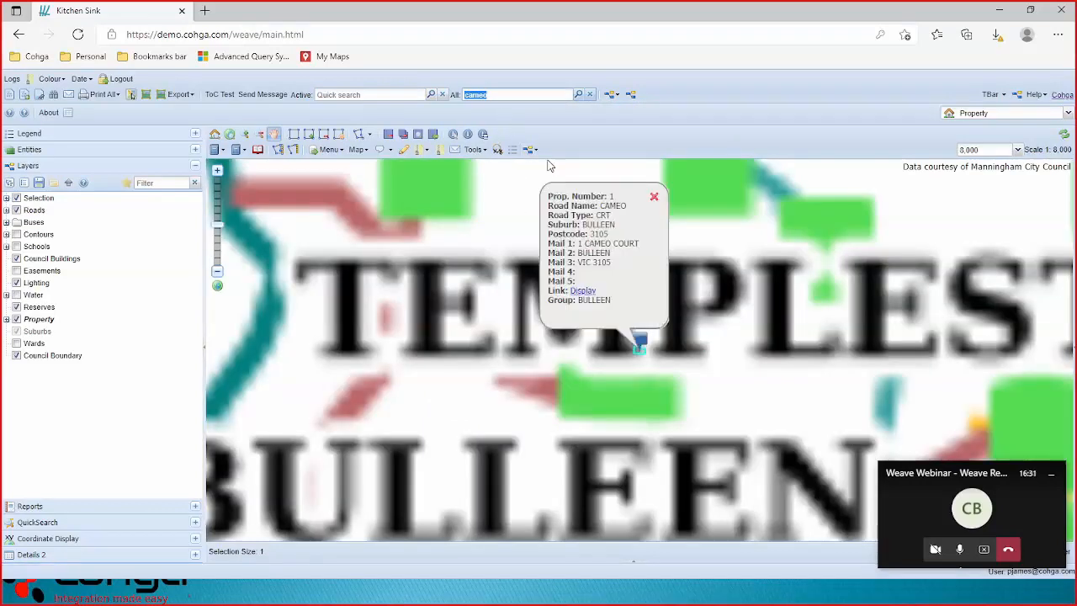
{"action": "left_click", "coordinate": [655, 196]}
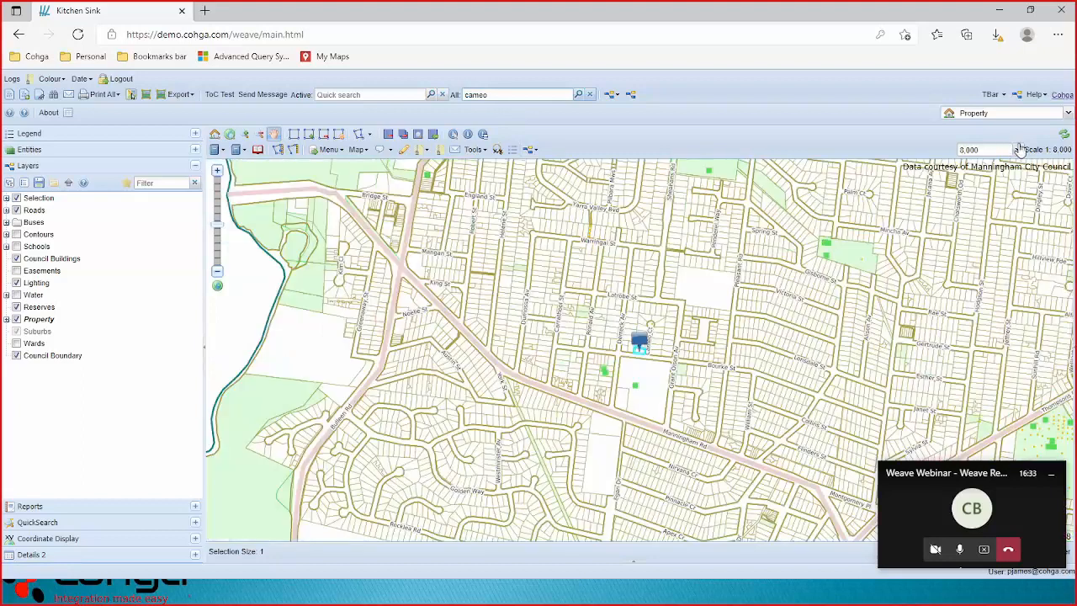
Set the map scale to 1:1,000, clear selection and search, and pan to Cameo Ct.
{"action": "left_click", "coordinate": [1018, 149]}
{"action": "left_click", "coordinate": [986, 210]}
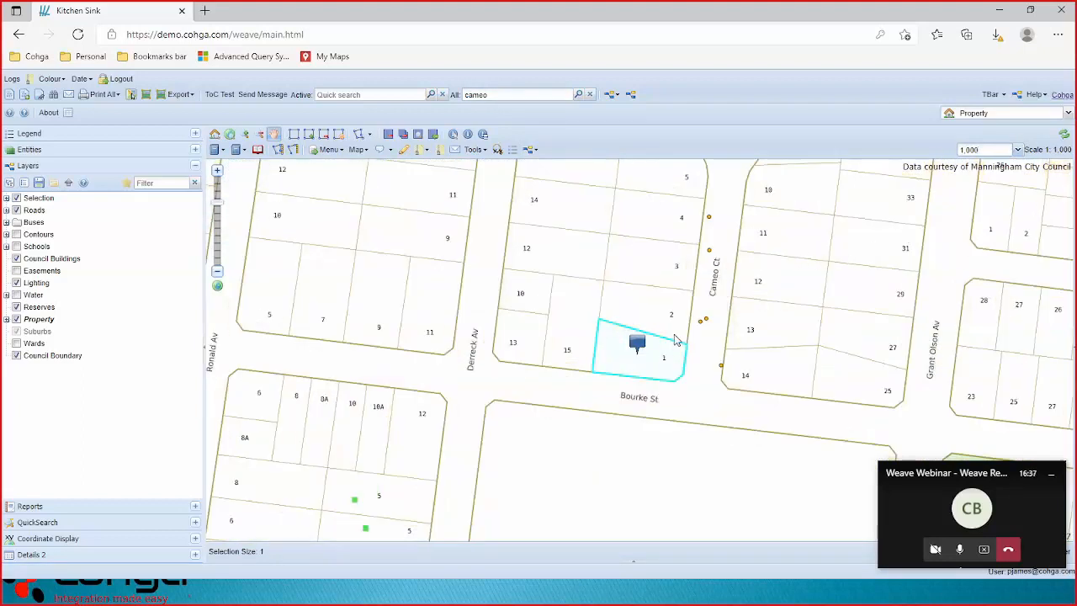
{"action": "left_click", "coordinate": [407, 136]}
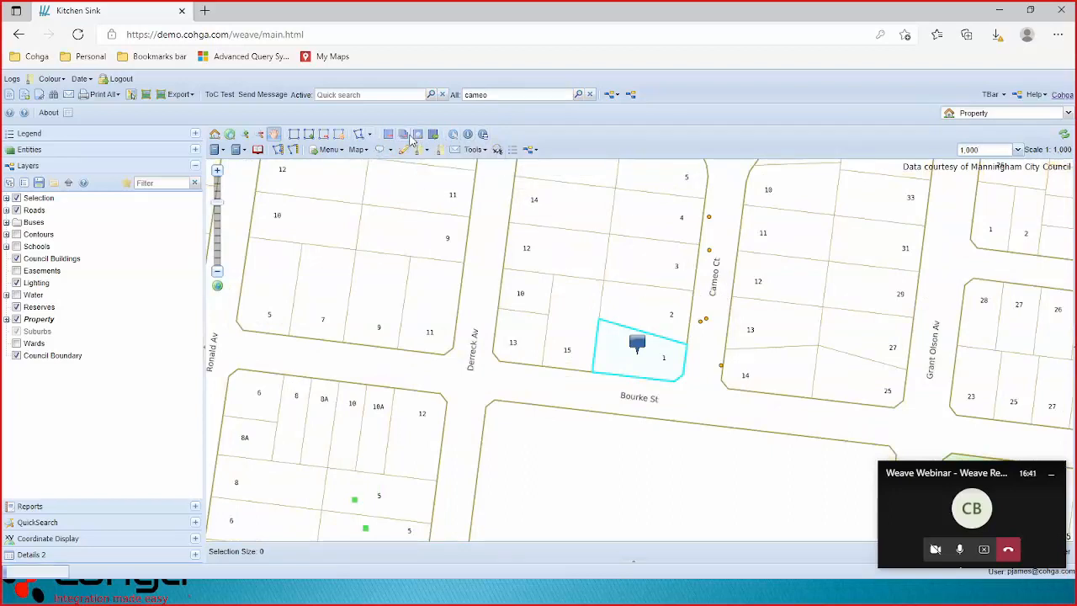
{"action": "left_click", "coordinate": [590, 95]}
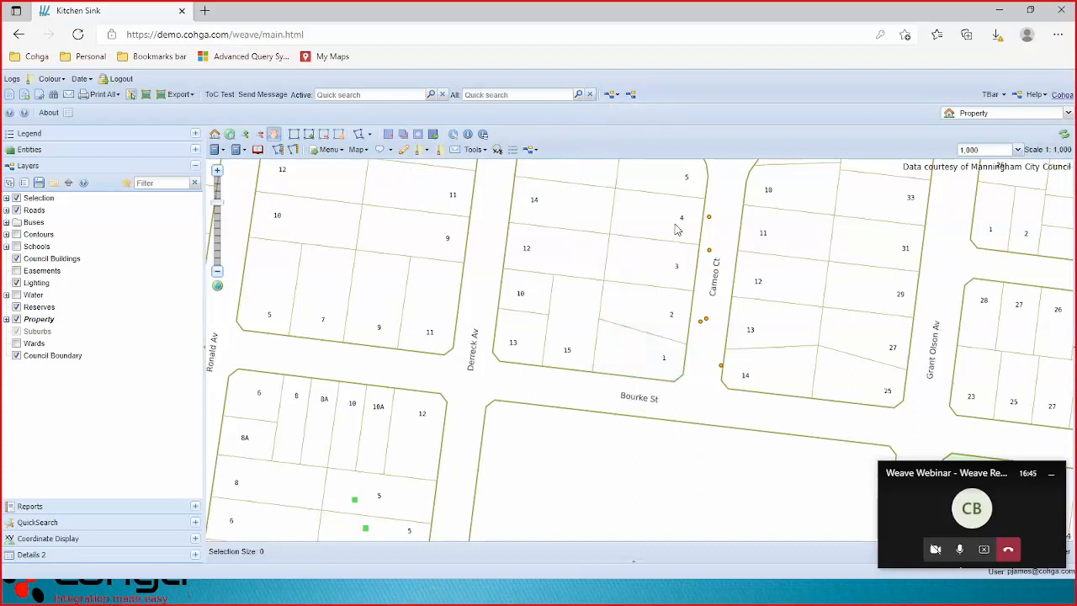
{"action": "left_click_drag", "start_coordinate": [585, 215], "coordinate": [529, 308]}
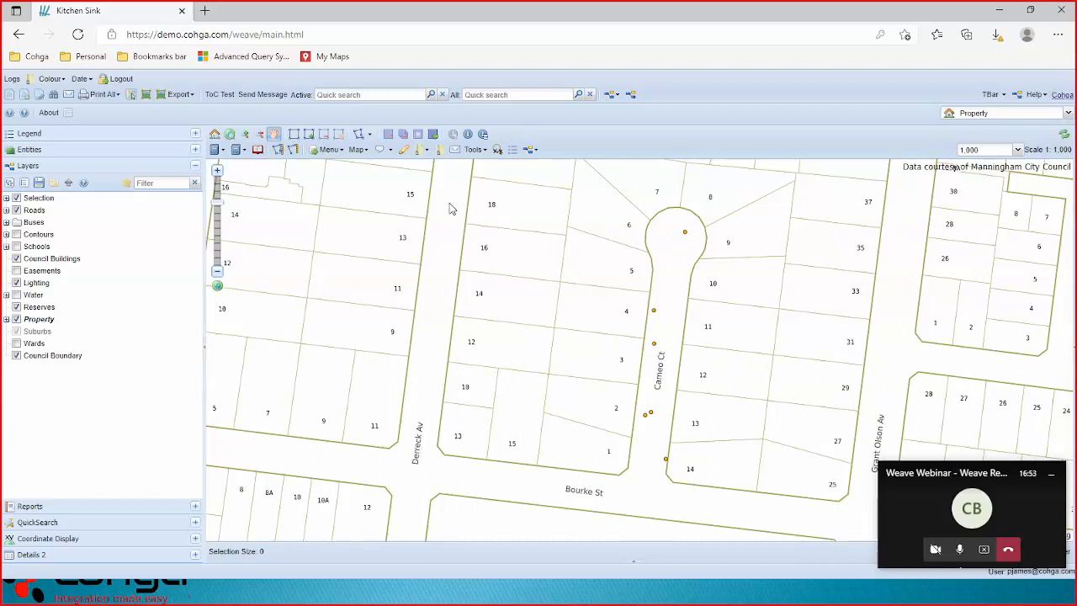
Open the Redline drawing toolbar and reposition it to the right over the map.
{"action": "left_click", "coordinate": [404, 152]}
{"action": "left_click_drag", "start_coordinate": [400, 212], "coordinate": [806, 119]}
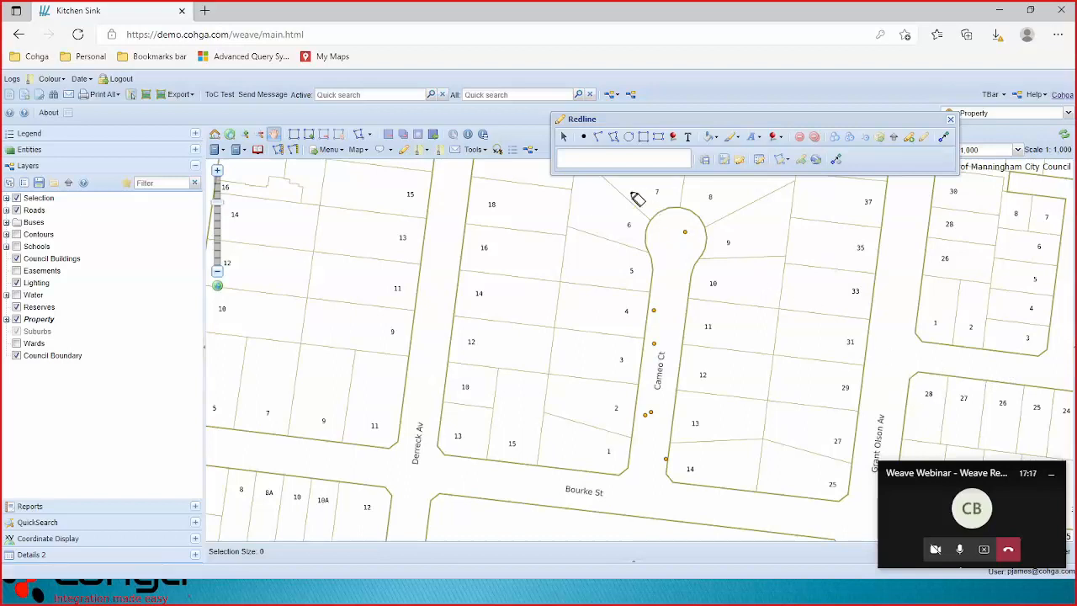
{"action": "left_click", "coordinate": [580, 137]}
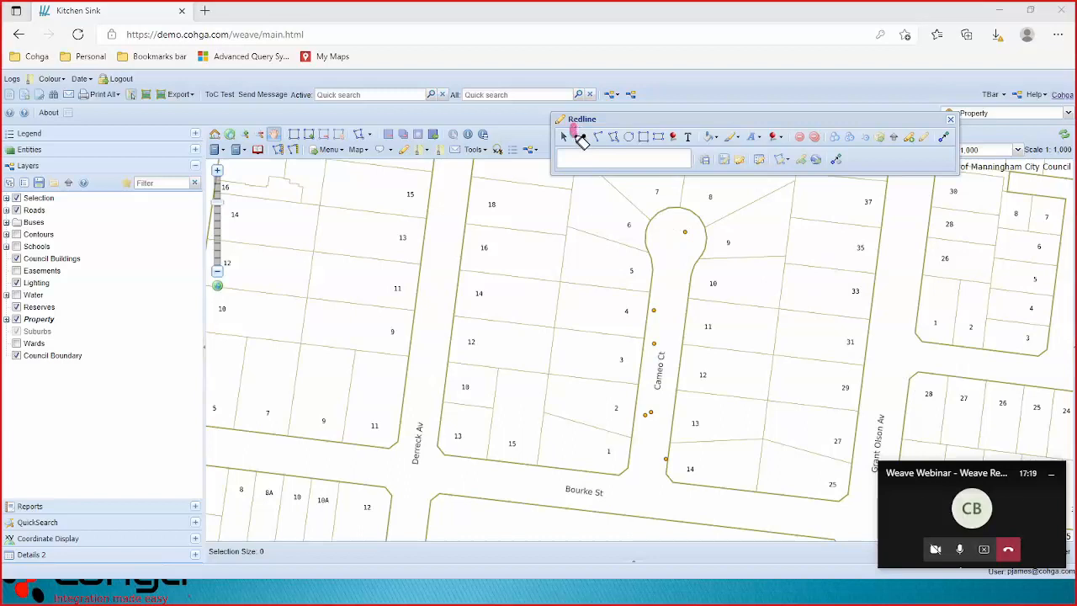
{"action": "mouse_move", "coordinate": [702, 126]}
{"action": "left_mouse_down"}
{"action": "mouse_move", "coordinate": [699, 152]}
{"action": "mouse_move", "coordinate": [581, 155]}
{"action": "left_mouse_up"}
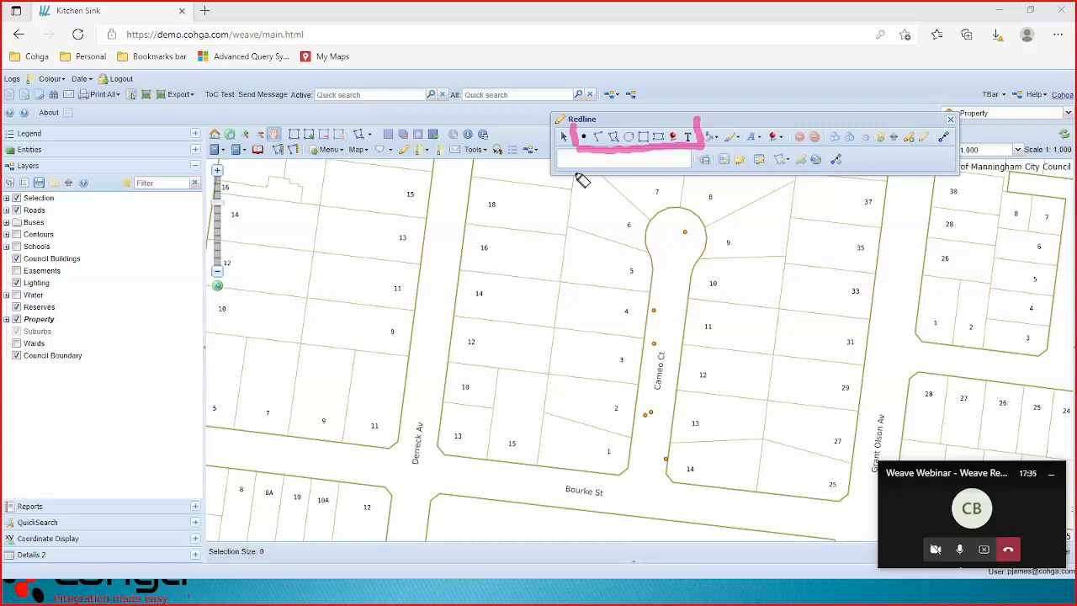
{"action": "key", "text": "e"}
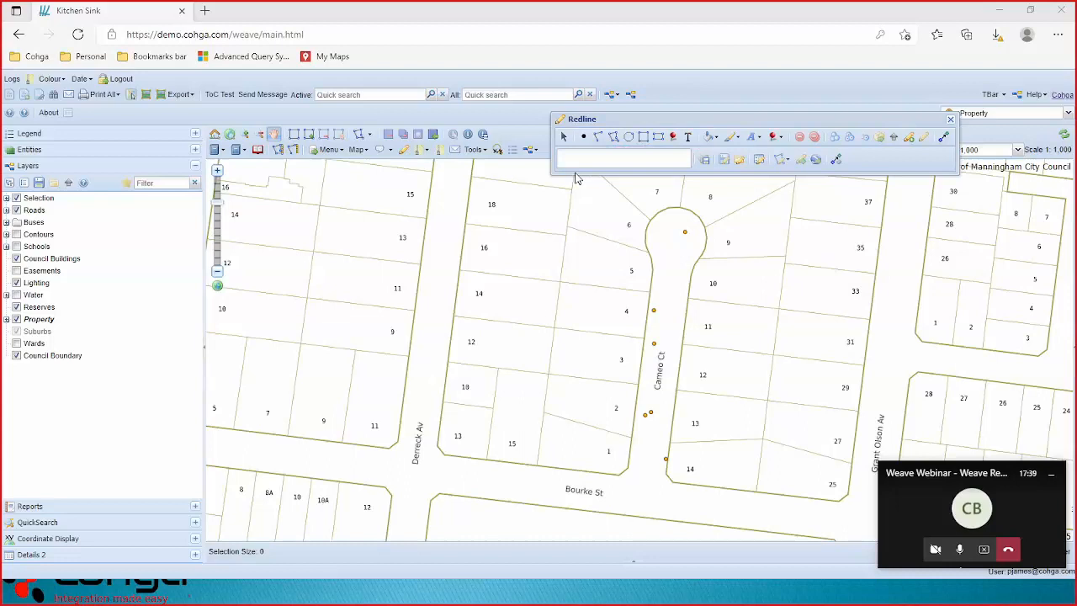
{"action": "key", "text": "h"}
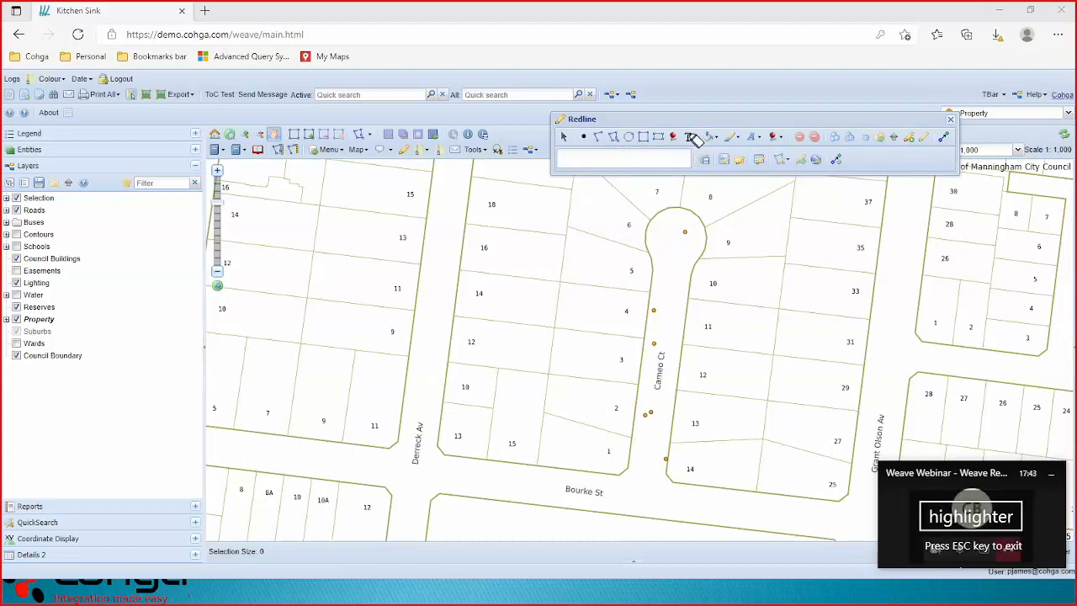
{"action": "mouse_move", "coordinate": [694, 121]}
{"action": "left_mouse_down"}
{"action": "mouse_move", "coordinate": [696, 153]}
{"action": "mouse_move", "coordinate": [794, 153]}
{"action": "mouse_move", "coordinate": [795, 127]}
{"action": "left_mouse_up"}
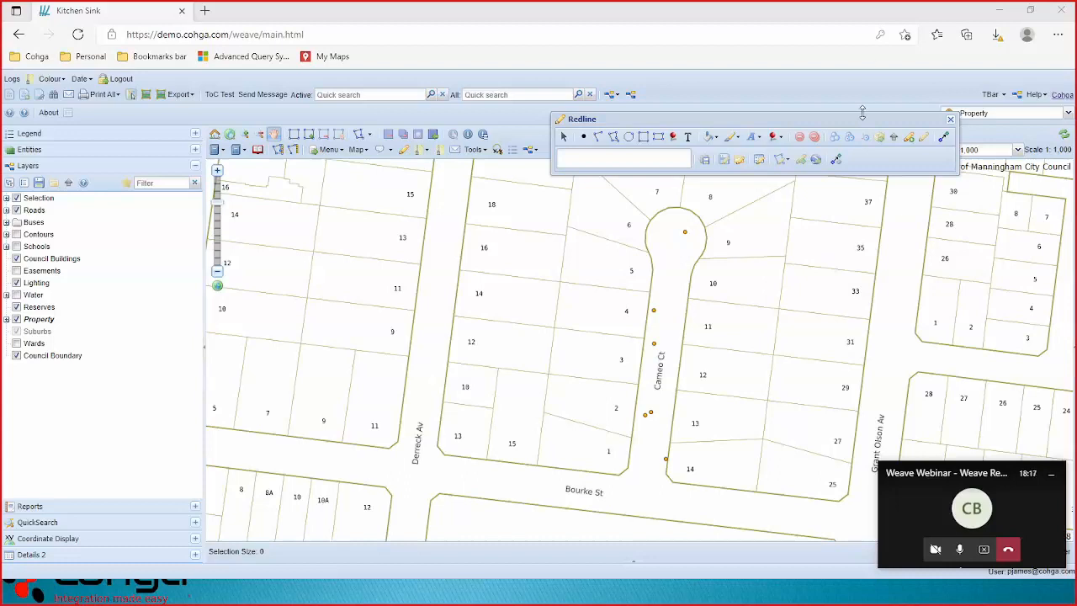
Set the redline fill colour to yellow and review the Line Width and Line Arrows options.
{"action": "left_click", "coordinate": [714, 138]}
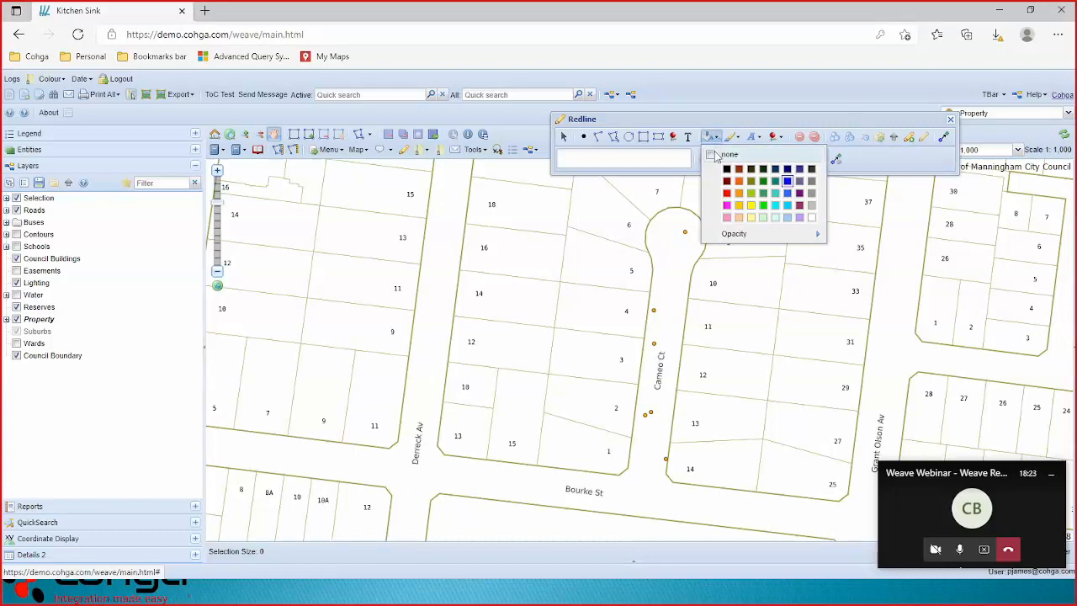
{"action": "left_click", "coordinate": [750, 207]}
{"action": "left_click", "coordinate": [735, 140]}
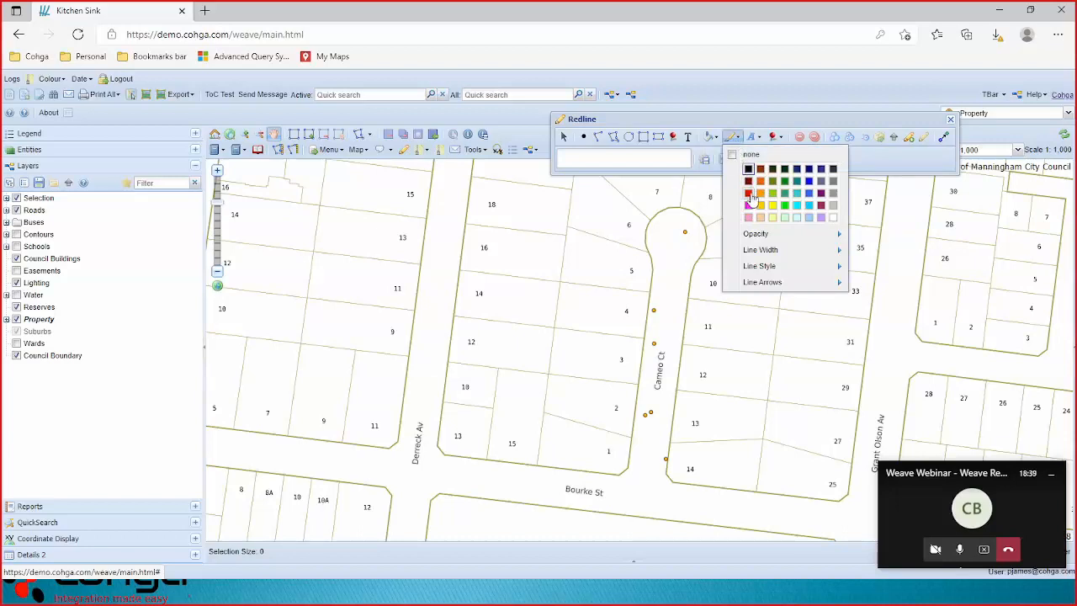
{"action": "mouse_move", "coordinate": [756, 251]}
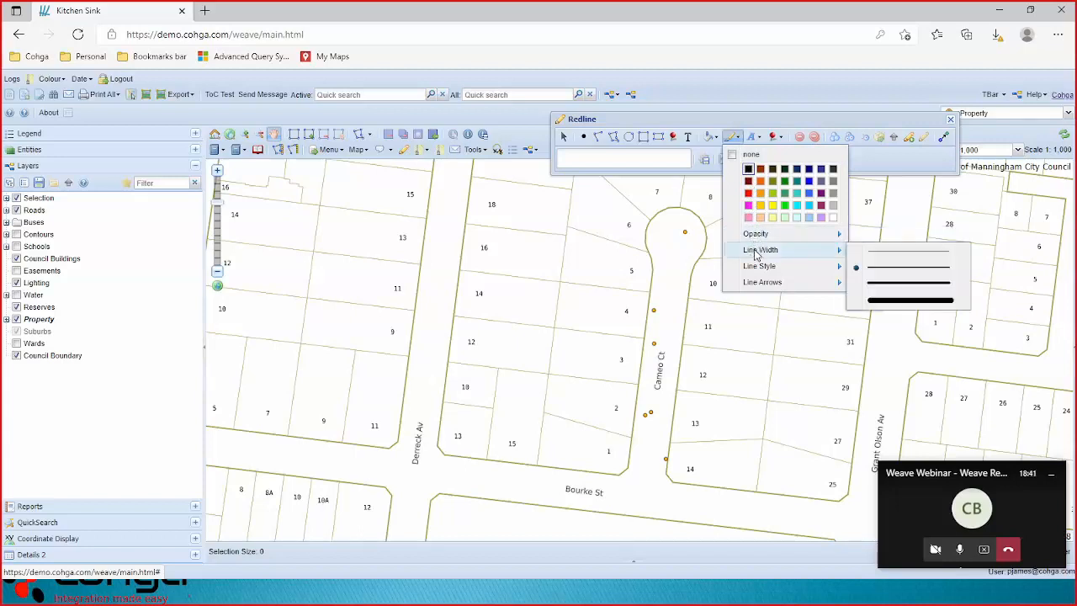
{"action": "mouse_move", "coordinate": [754, 282]}
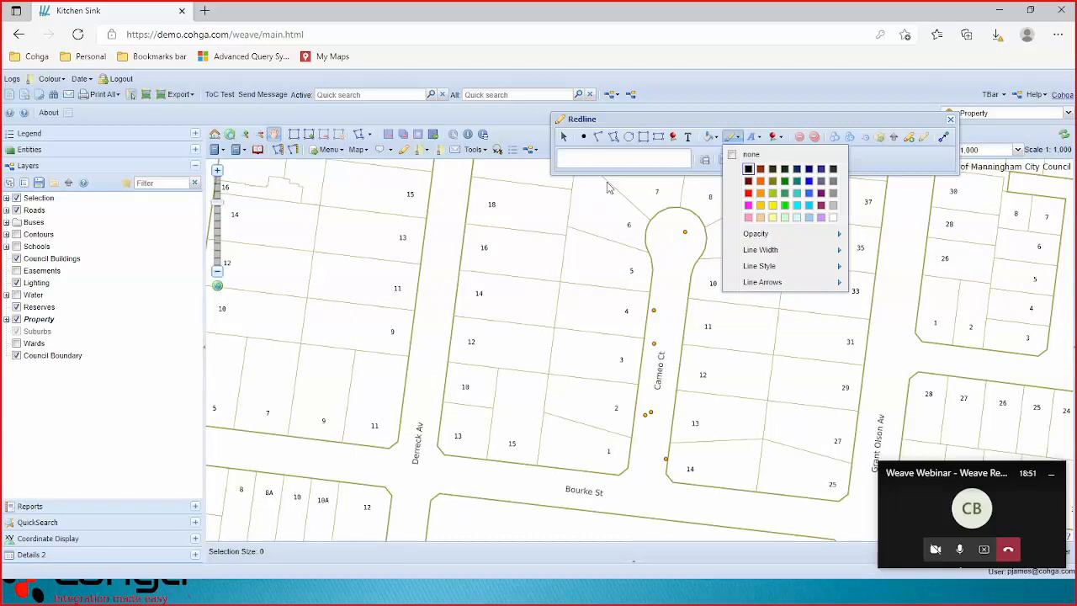
Draw a rectangle across the lots between 14 and 5, keeping its yellow fill.
{"action": "left_click", "coordinate": [658, 138]}
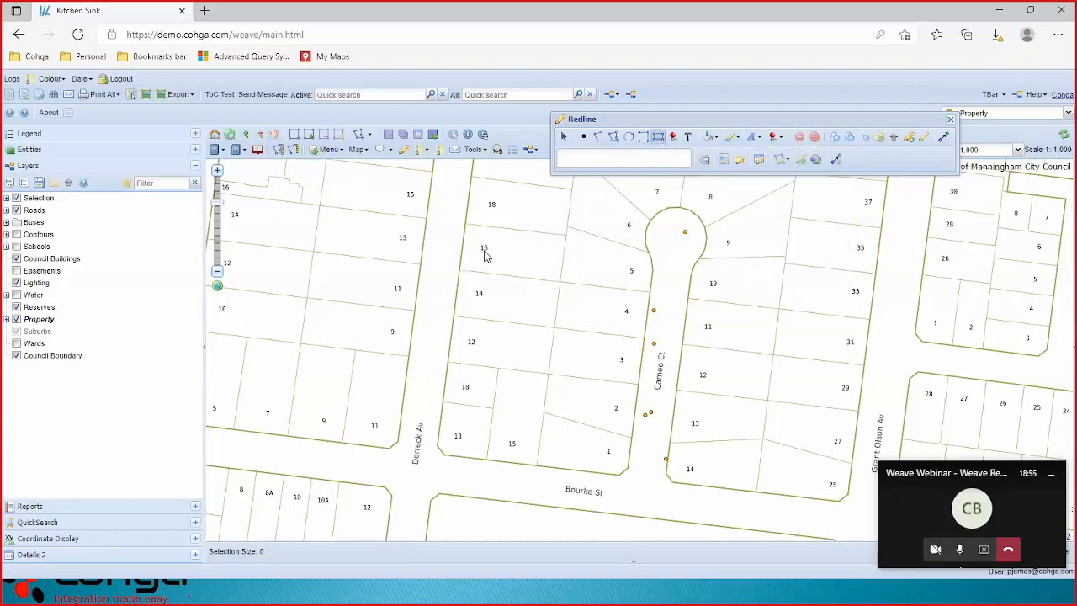
{"action": "left_click_drag", "start_coordinate": [515, 259], "coordinate": [605, 311]}
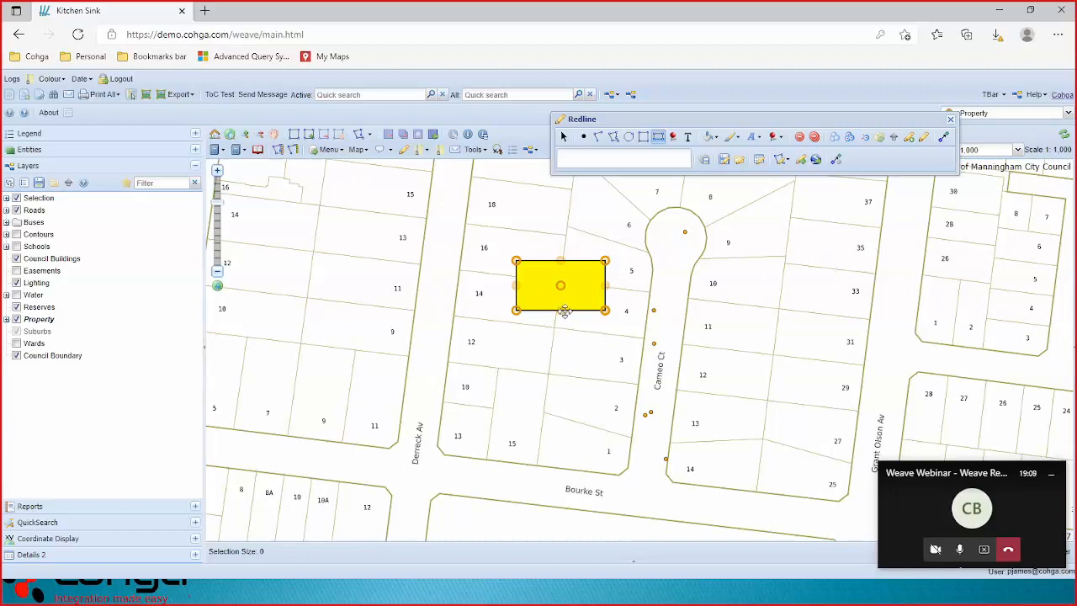
{"action": "left_click", "coordinate": [711, 137]}
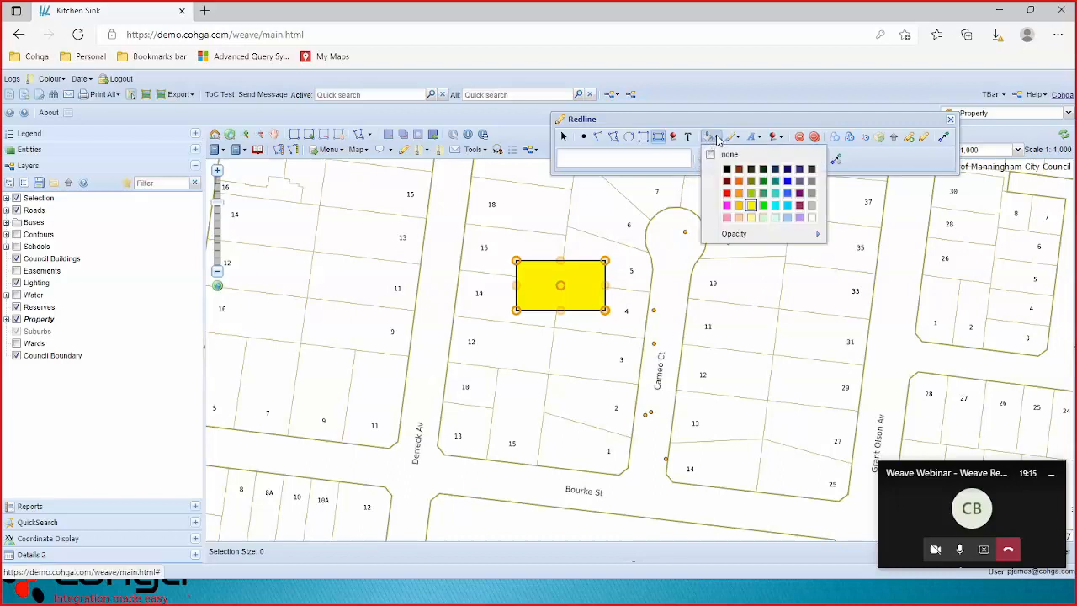
{"action": "mouse_move", "coordinate": [765, 235]}
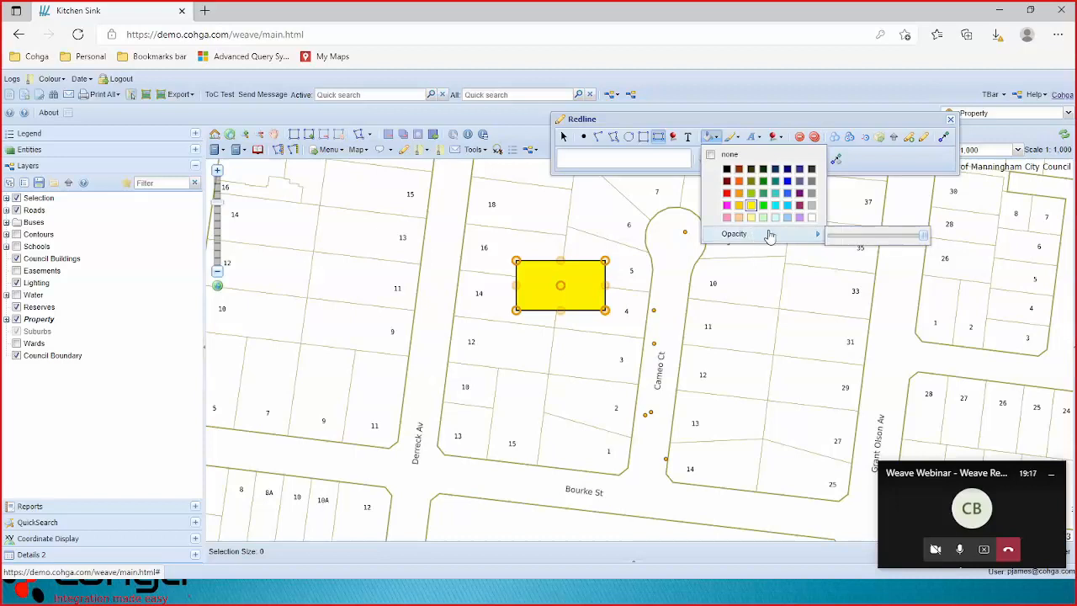
{"action": "left_click", "coordinate": [855, 241]}
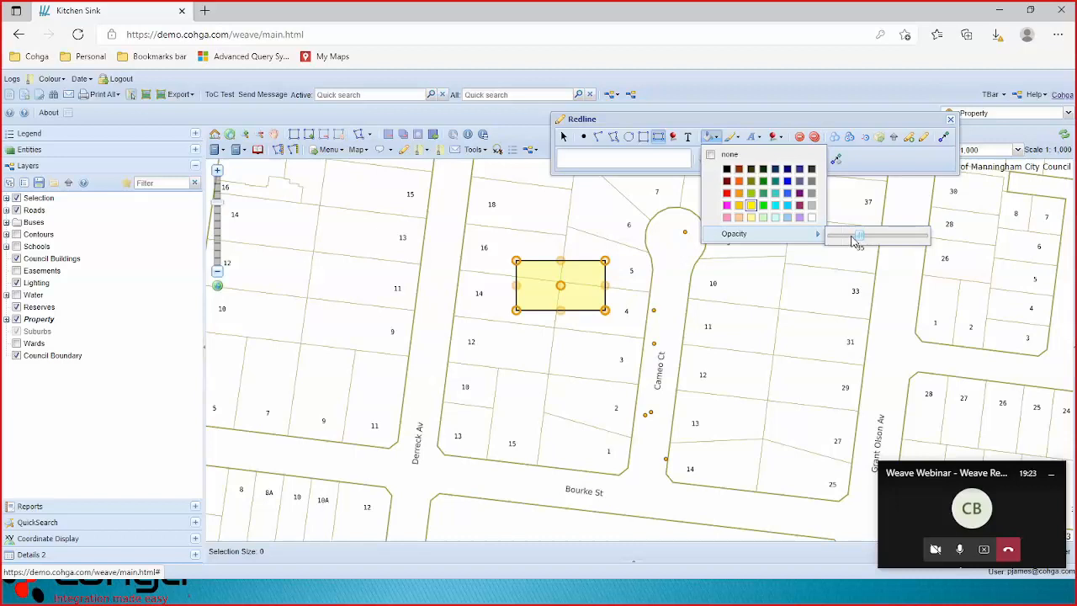
{"action": "left_click", "coordinate": [711, 156]}
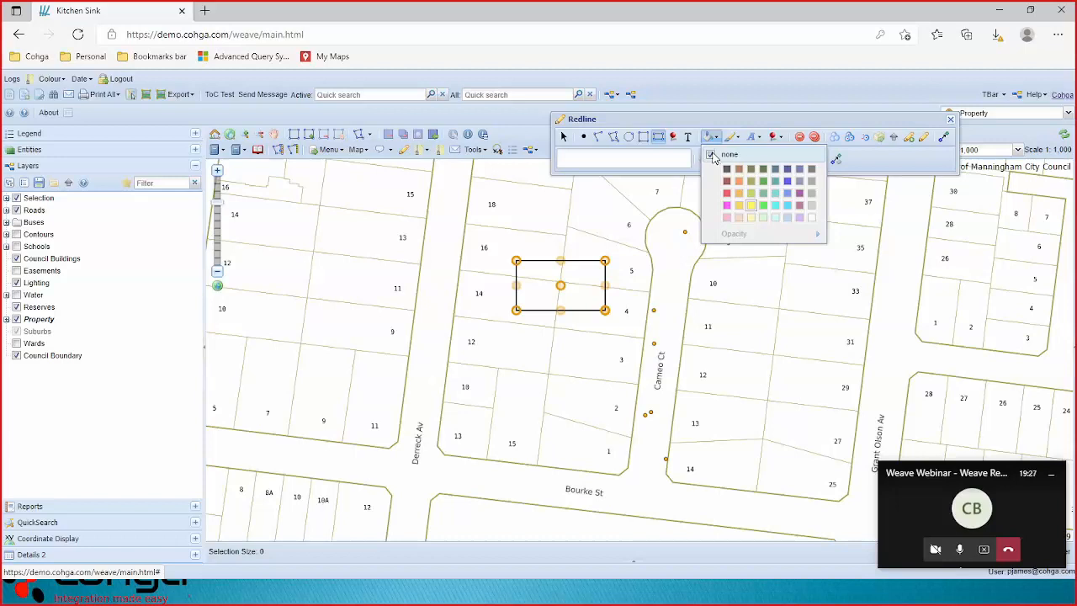
{"action": "left_click", "coordinate": [711, 155]}
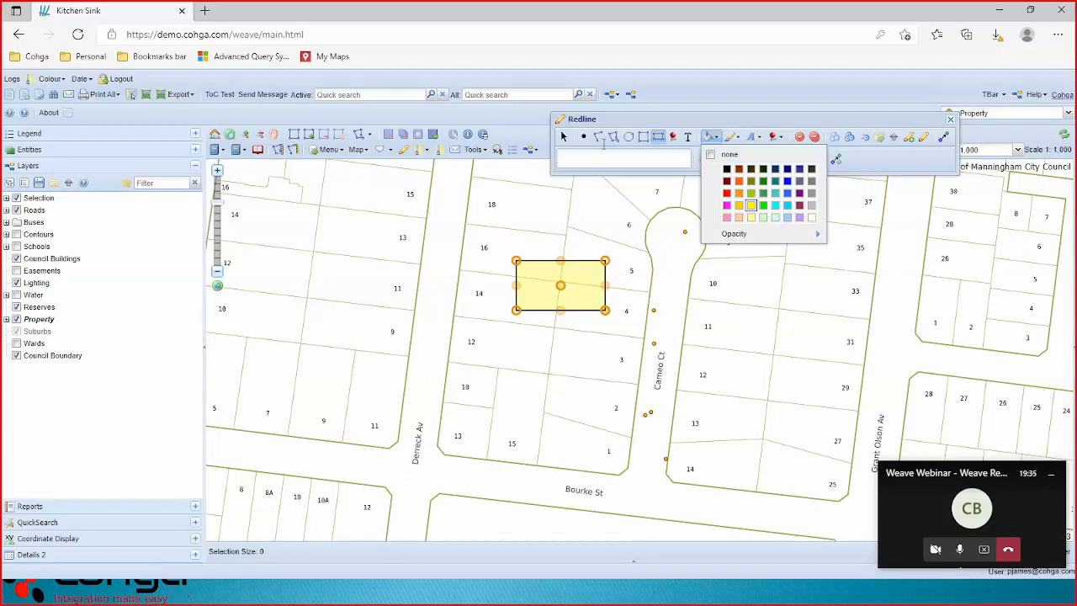
Give the rectangle a red outline with the third, thicker line width.
{"action": "left_click", "coordinate": [740, 141]}
{"action": "left_click", "coordinate": [741, 140]}
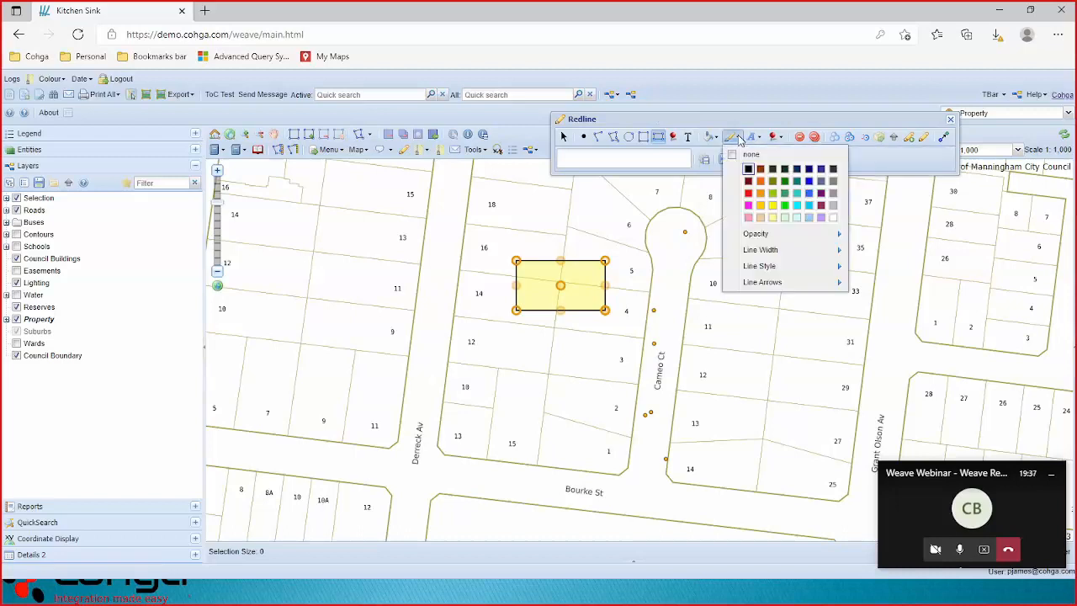
{"action": "left_click", "coordinate": [748, 193]}
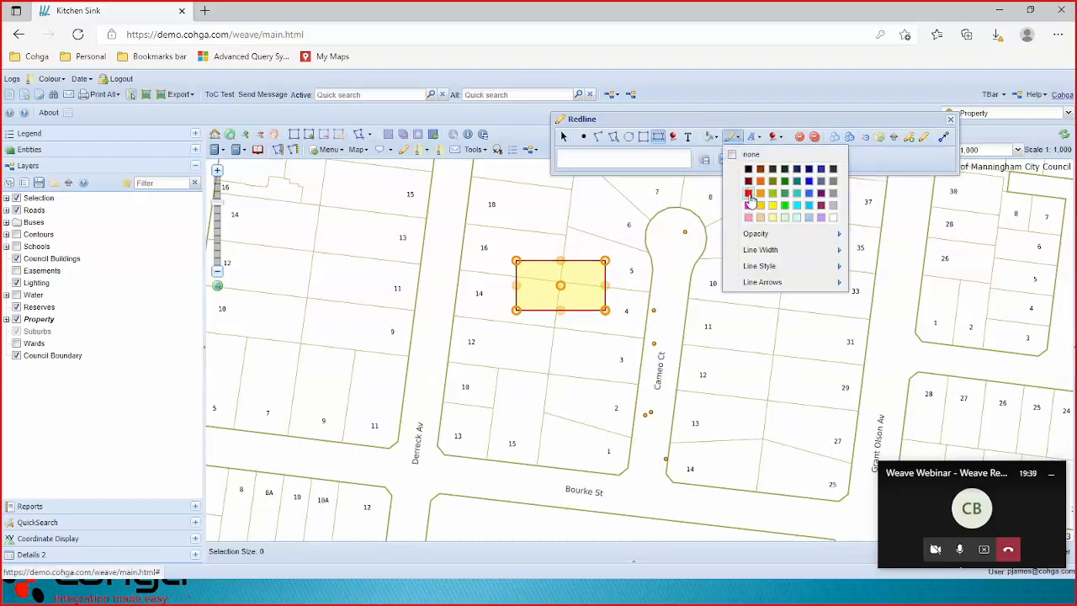
{"action": "mouse_move", "coordinate": [761, 251]}
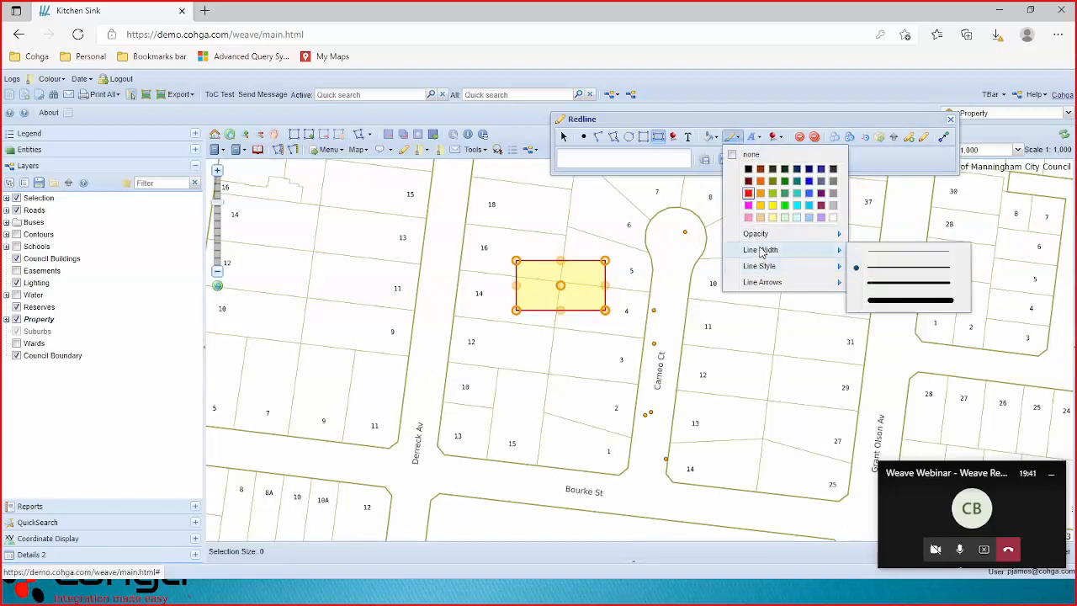
{"action": "left_click", "coordinate": [893, 284]}
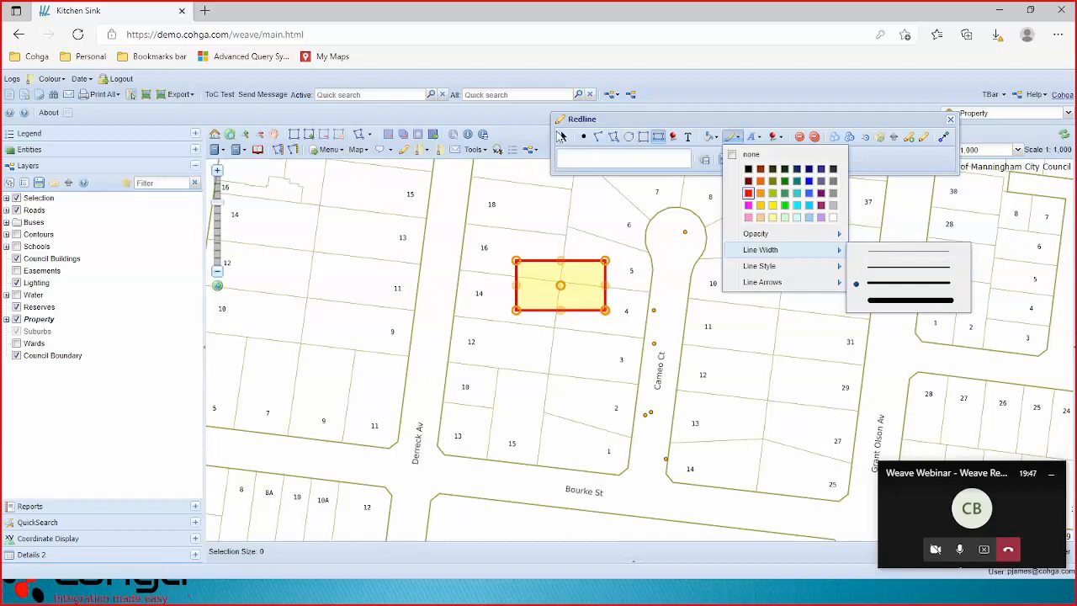
{"action": "left_click", "coordinate": [562, 138]}
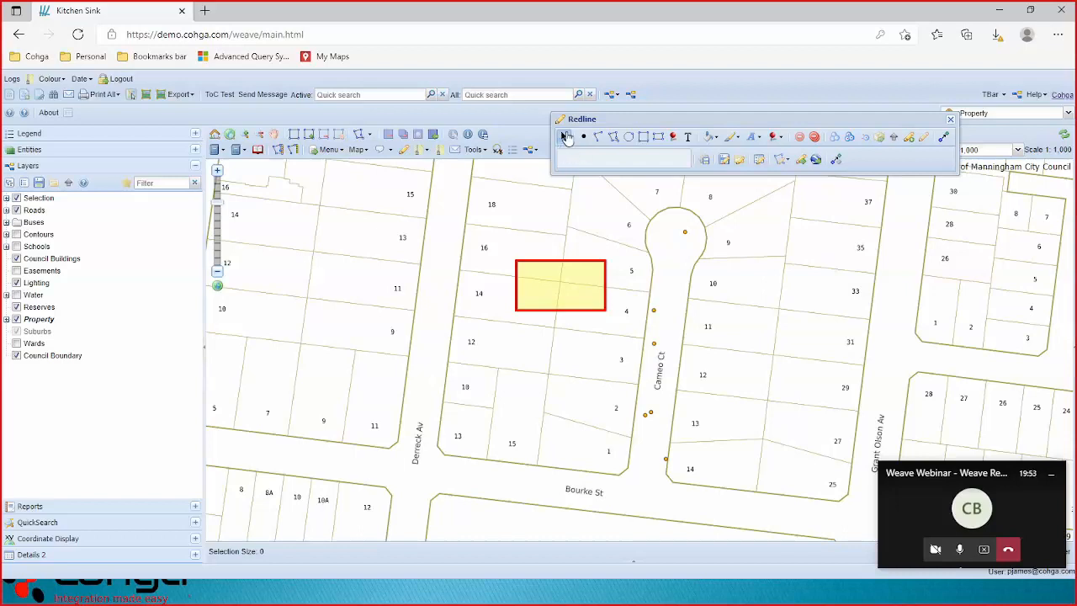
Pull the yellow rectangle's bottom edge into a pointed tail, removing the extra top vertex.
{"action": "left_click", "coordinate": [556, 290]}
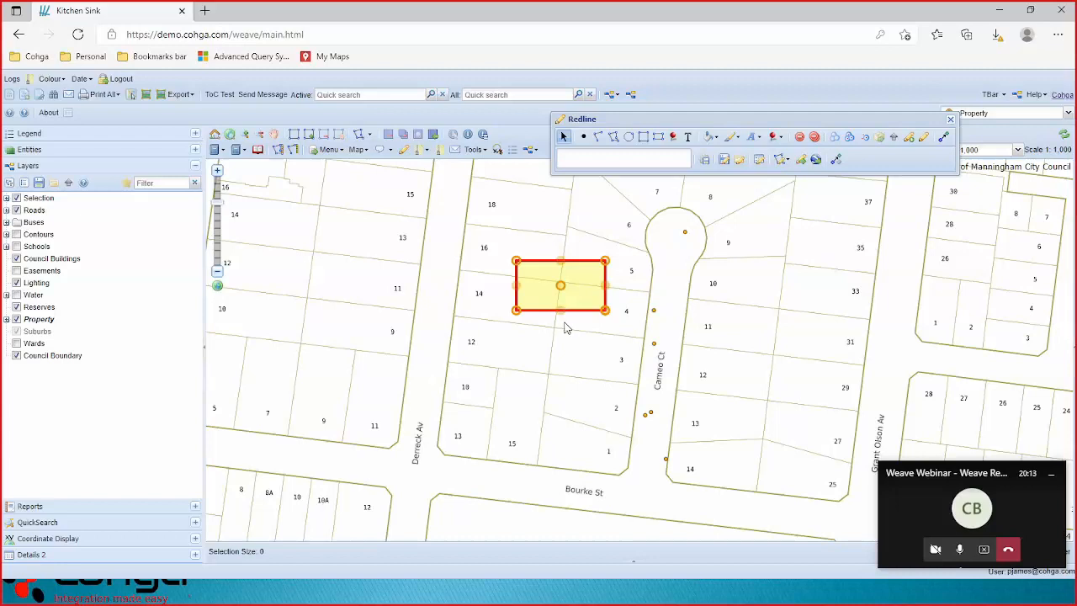
{"action": "mouse_move", "coordinate": [560, 310]}
{"action": "left_mouse_down"}
{"action": "mouse_move", "coordinate": [562, 375]}
{"action": "mouse_move", "coordinate": [581, 327]}
{"action": "mouse_move", "coordinate": [559, 325]}
{"action": "left_mouse_up"}
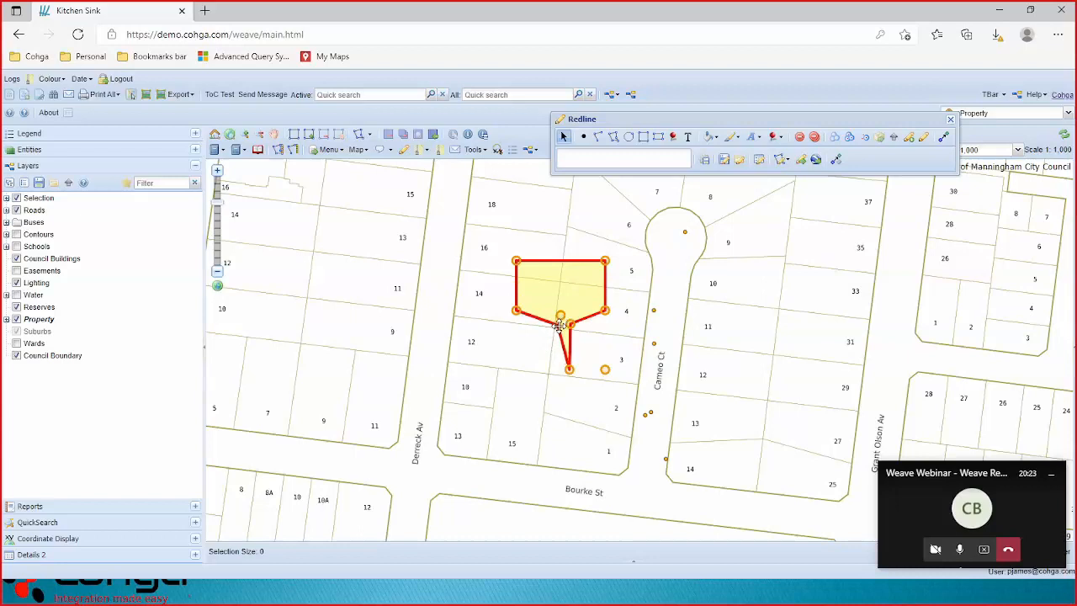
{"action": "left_click_drag", "start_coordinate": [563, 261], "coordinate": [560, 228]}
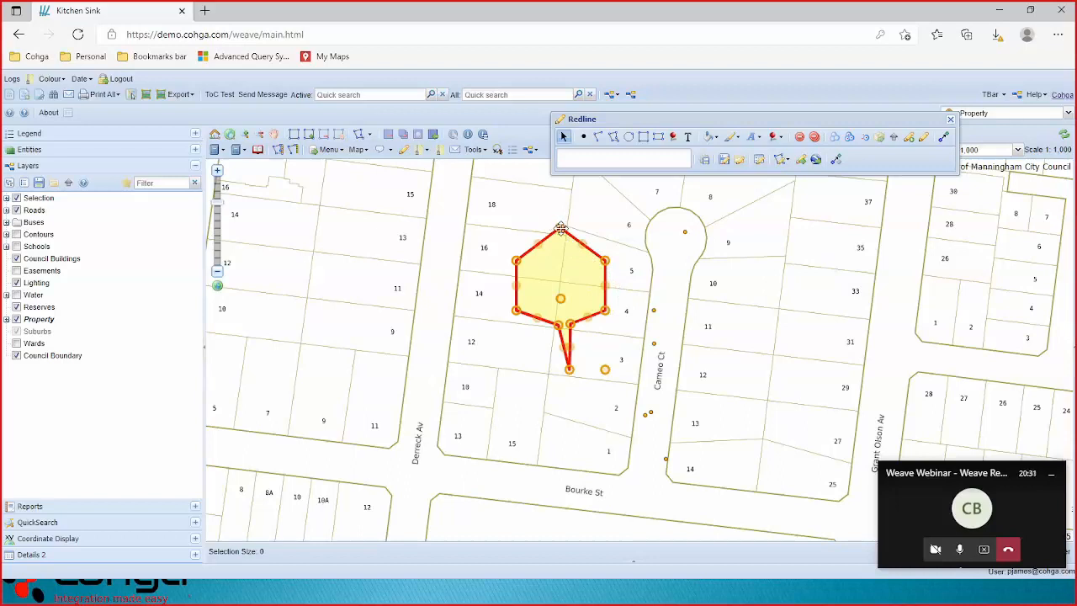
{"action": "key", "text": "Delete"}
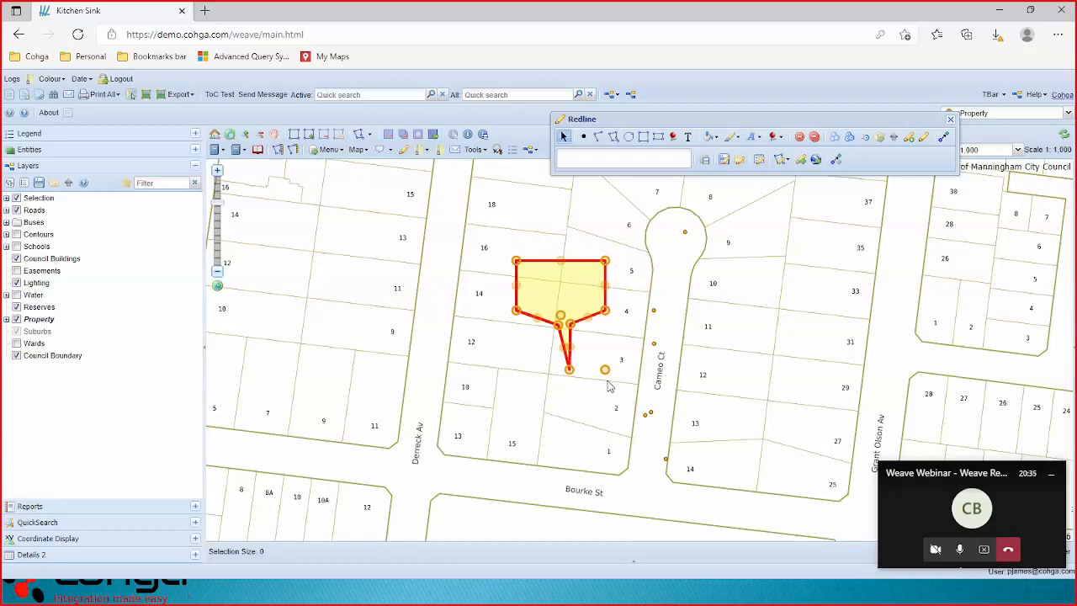
Rotate the polygon so its tail points right and move it beside lots 6 and 16.
{"action": "left_click_drag", "start_coordinate": [605, 368], "coordinate": [631, 248]}
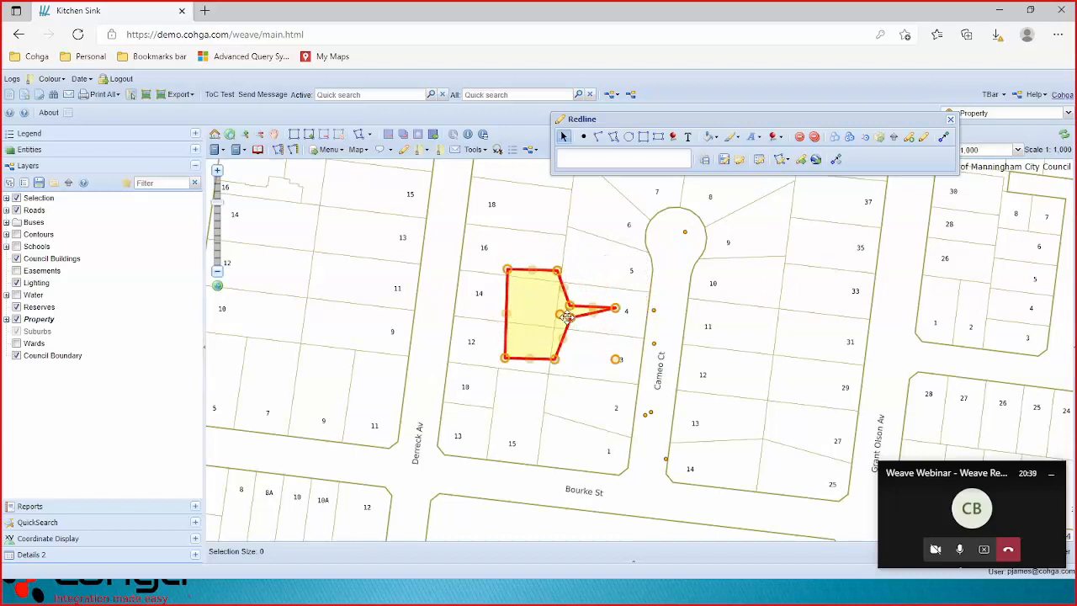
{"action": "left_click_drag", "start_coordinate": [560, 313], "coordinate": [598, 250]}
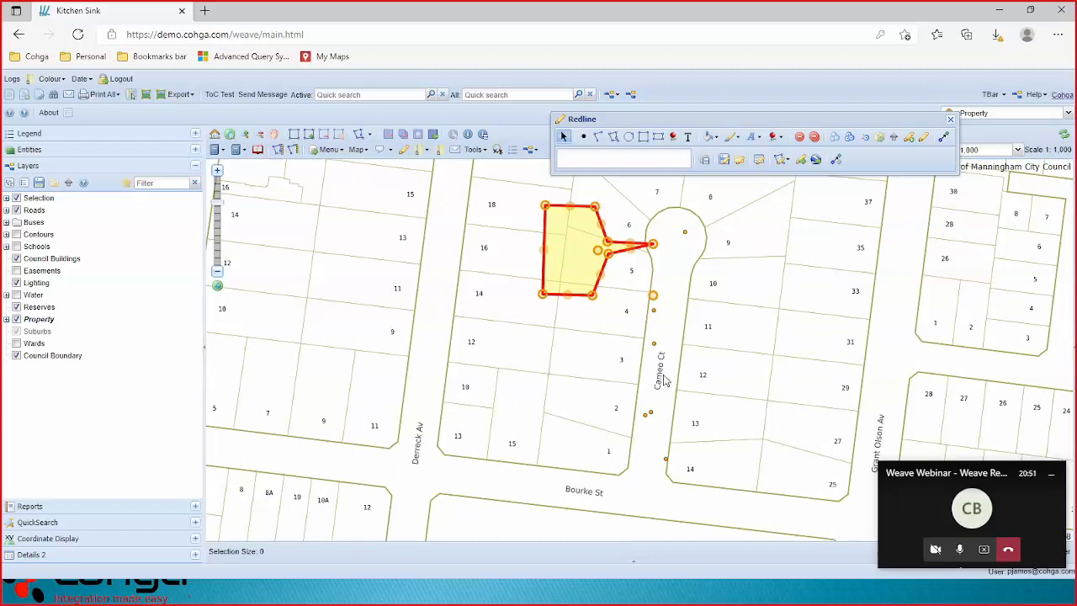
{"action": "key", "text": "ctrl+2"}
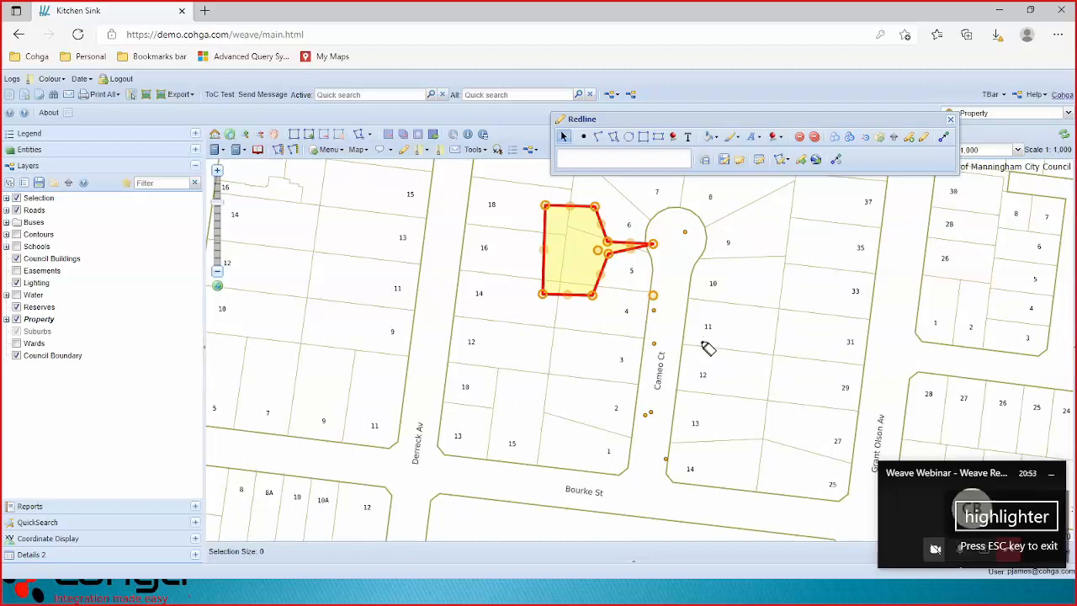
{"action": "mouse_move", "coordinate": [791, 133]}
{"action": "left_mouse_down"}
{"action": "mouse_move", "coordinate": [817, 150]}
{"action": "mouse_move", "coordinate": [814, 139]}
{"action": "left_mouse_up"}
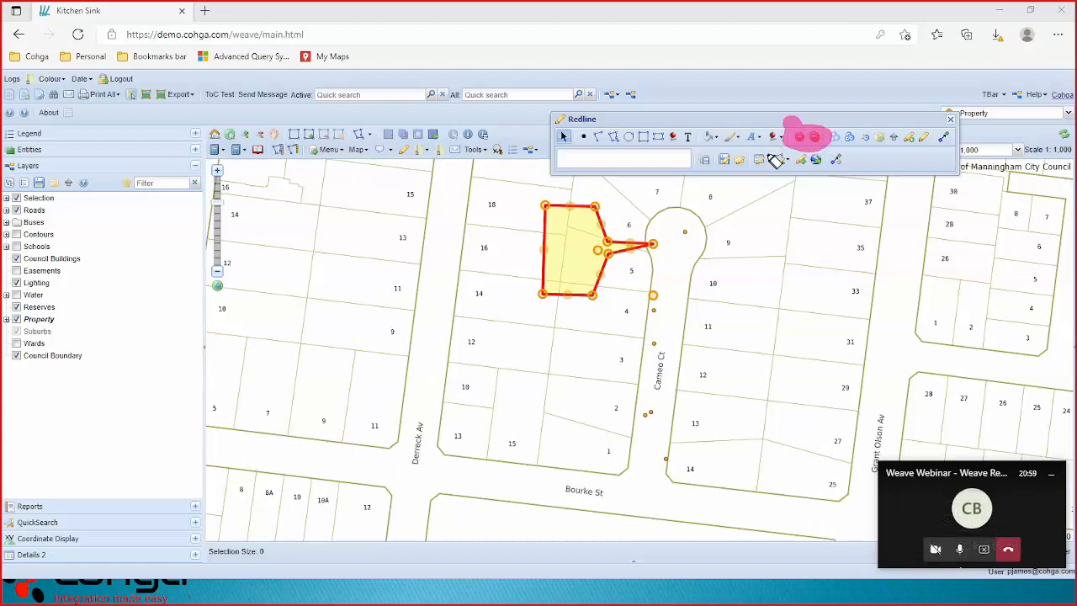
Delete the tailed polygon, then draw a rectangle across lot 14 and a circle below it.
{"action": "left_click", "coordinate": [799, 138]}
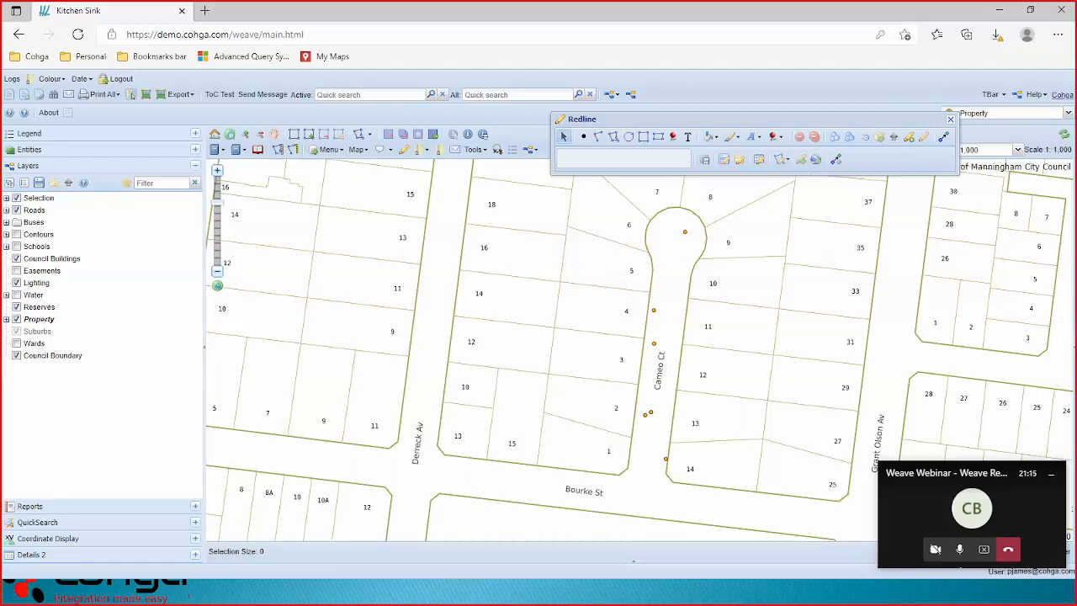
{"action": "left_click", "coordinate": [659, 137]}
{"action": "left_click_drag", "start_coordinate": [489, 268], "coordinate": [600, 312]}
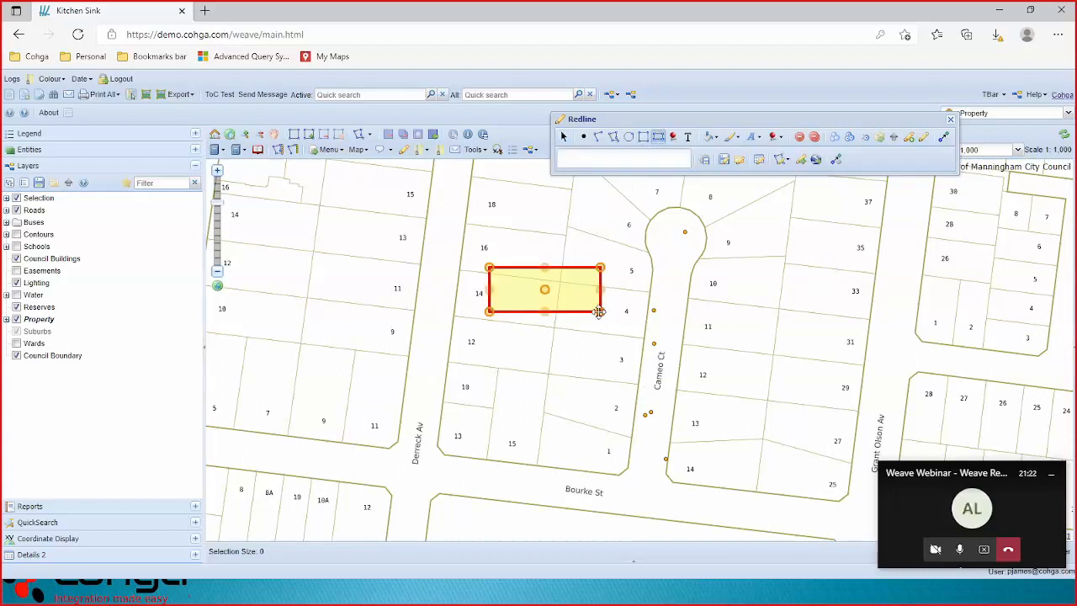
{"action": "left_click", "coordinate": [628, 136]}
{"action": "left_click_drag", "start_coordinate": [549, 375], "coordinate": [578, 404]}
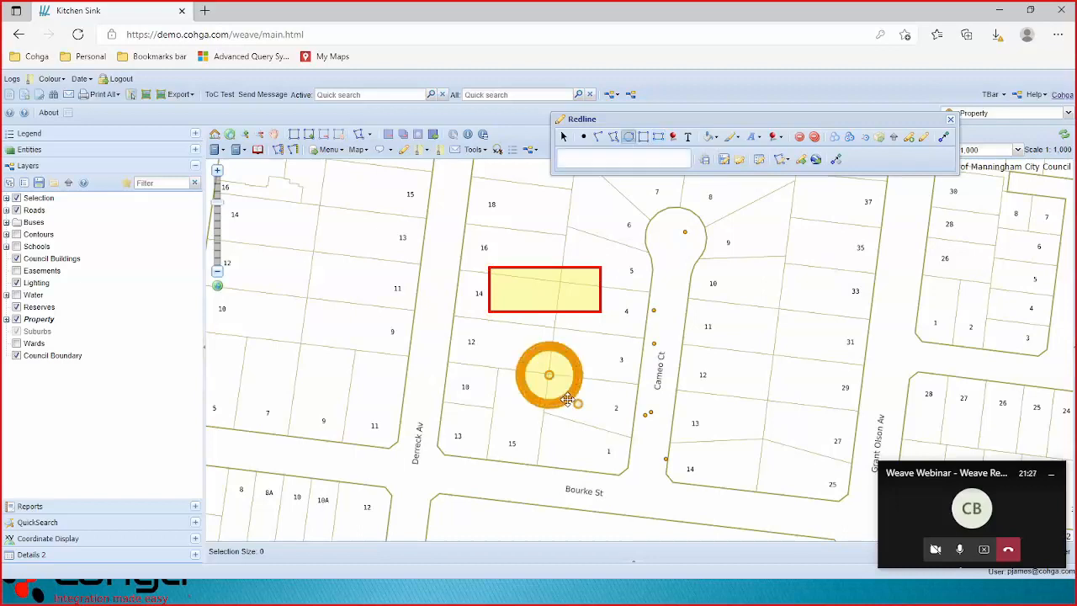
{"action": "left_click", "coordinate": [563, 136]}
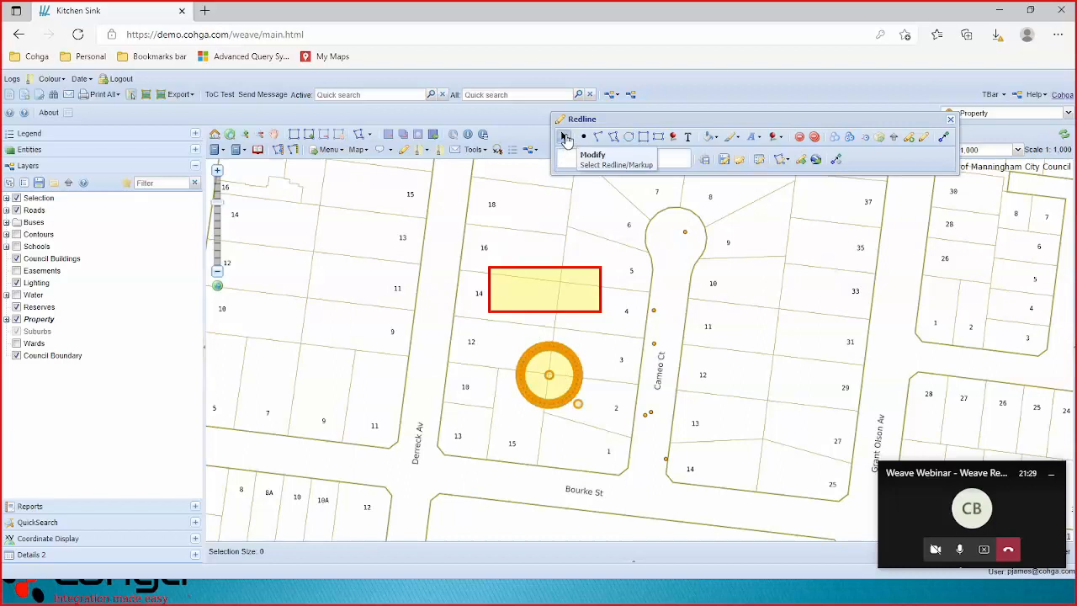
{"action": "left_click", "coordinate": [564, 137]}
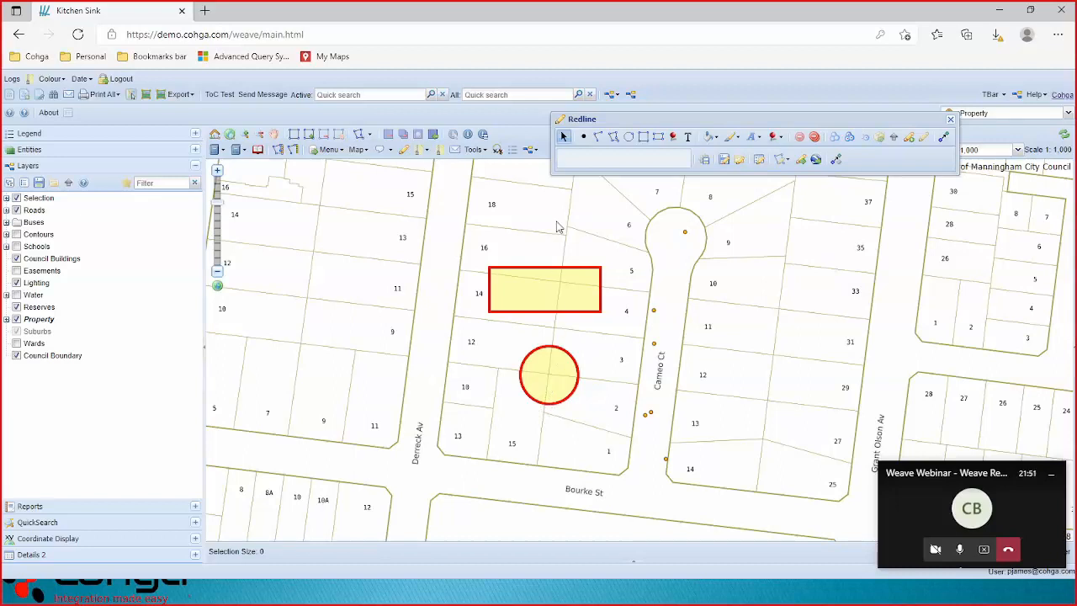
Fill the circle red with a thin black outline, then show the Manage Redlines list.
{"action": "left_click", "coordinate": [556, 373]}
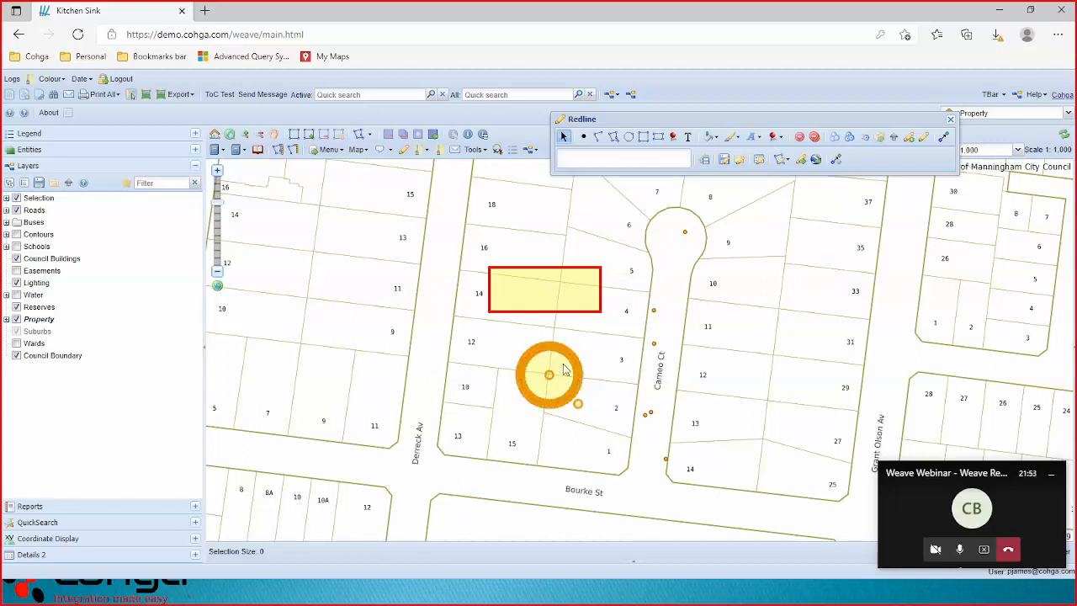
{"action": "left_click", "coordinate": [716, 137]}
{"action": "left_click", "coordinate": [726, 193]}
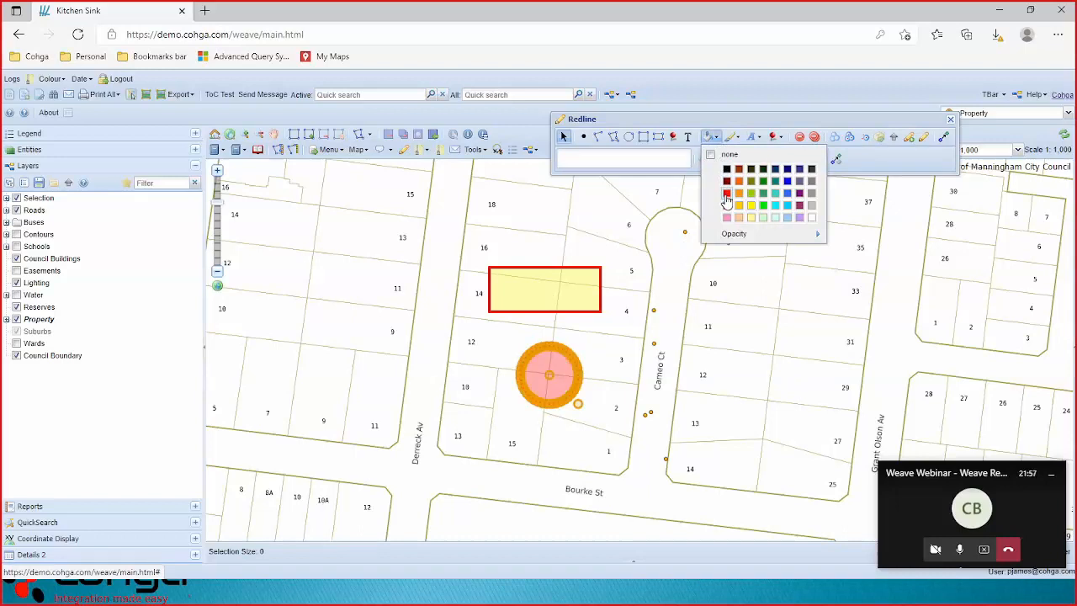
{"action": "left_click", "coordinate": [732, 136]}
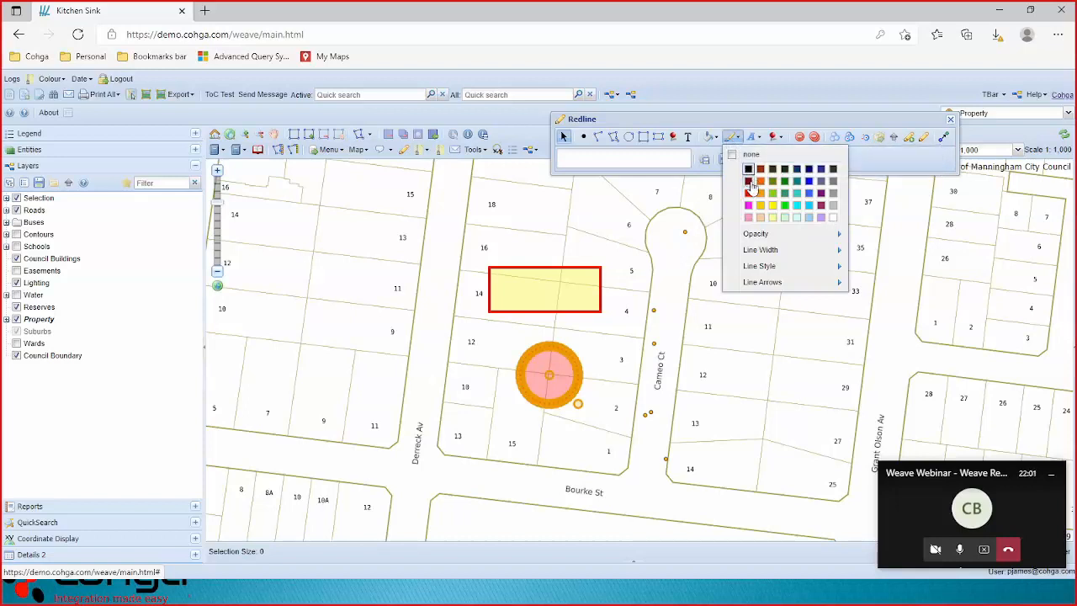
{"action": "mouse_move", "coordinate": [763, 257]}
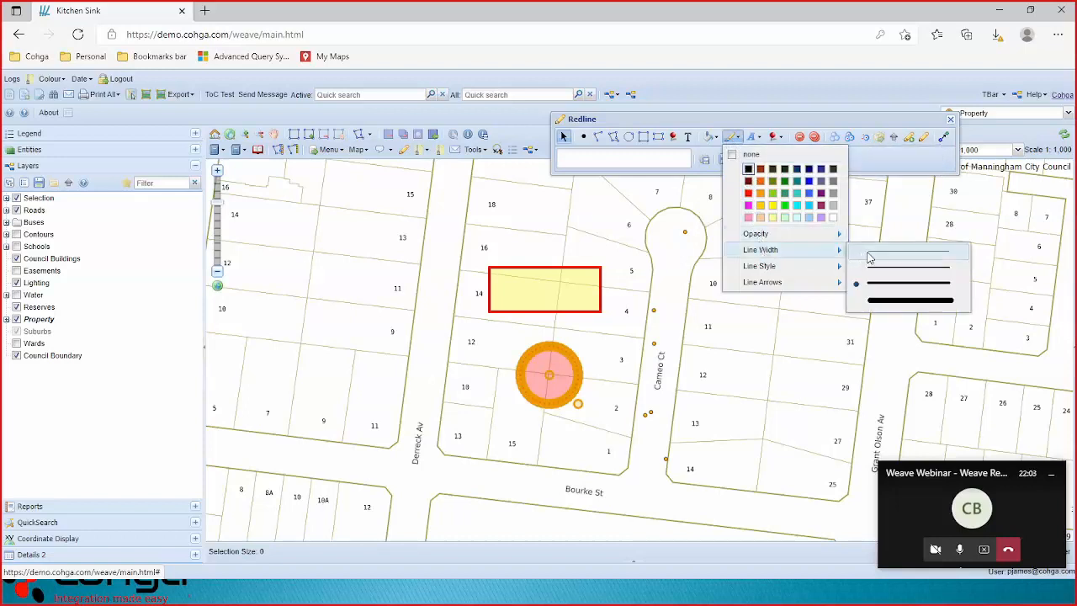
{"action": "left_click", "coordinate": [563, 138]}
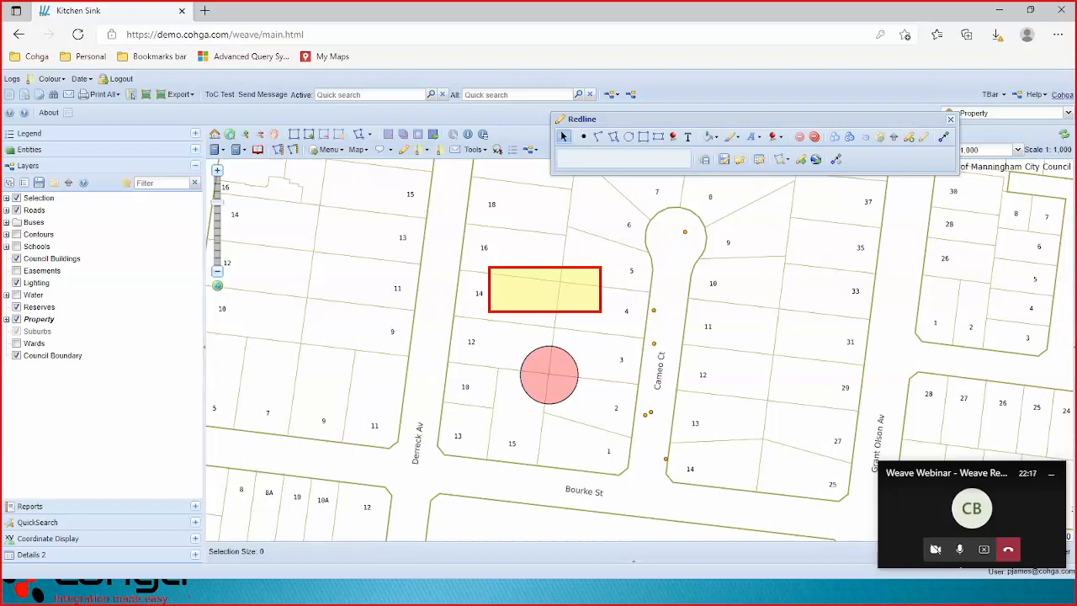
{"action": "left_click", "coordinate": [760, 163]}
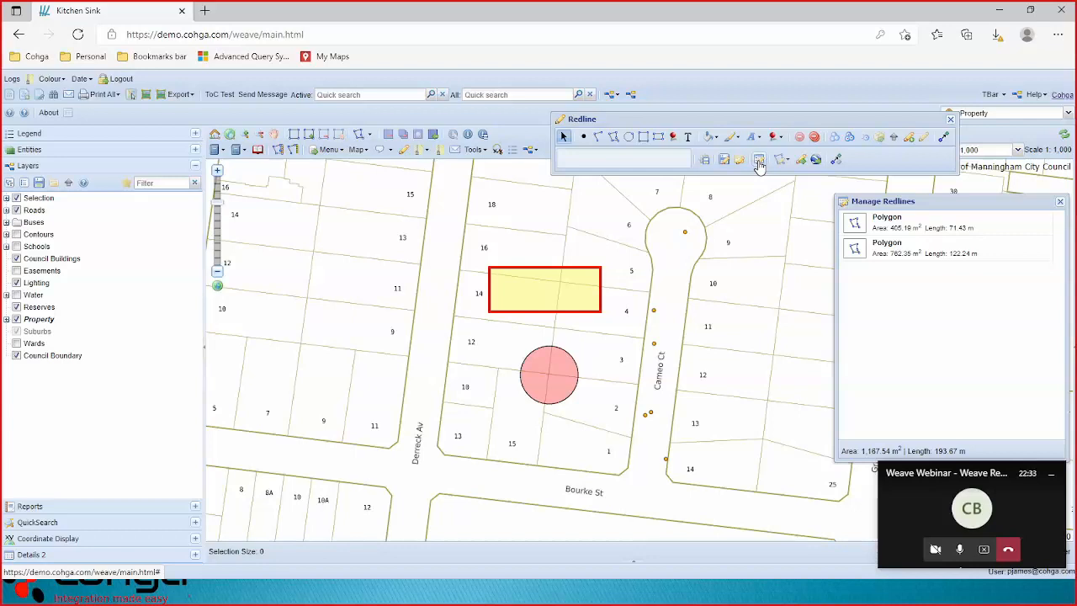
Select the rectangle in Manage Redlines and drag it down over the circle.
{"action": "left_click", "coordinate": [910, 232]}
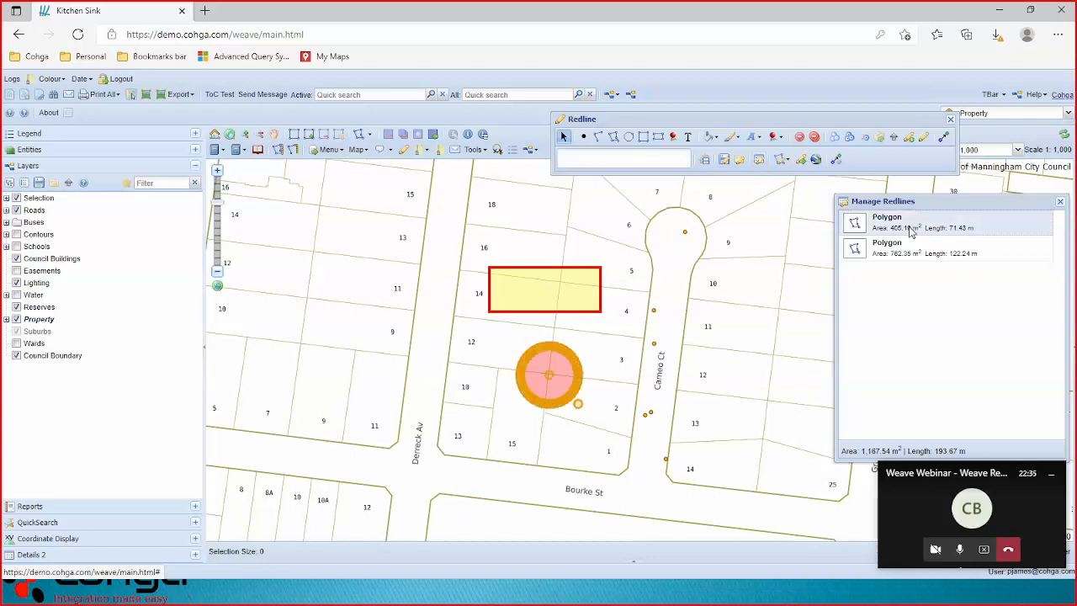
{"action": "left_click", "coordinate": [909, 255]}
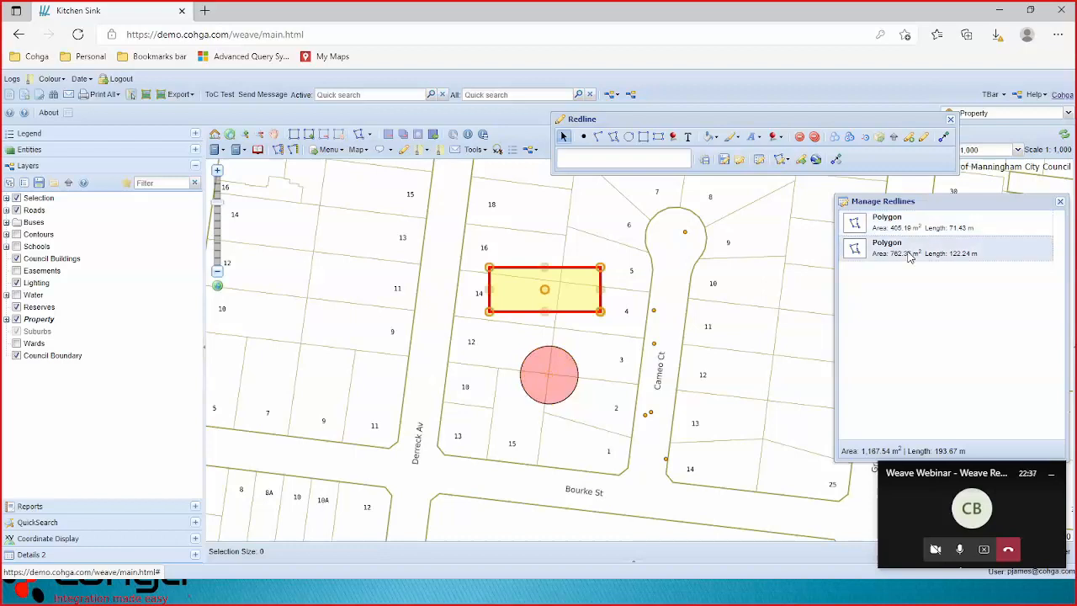
{"action": "left_click", "coordinate": [906, 226]}
{"action": "left_click", "coordinate": [909, 253]}
{"action": "left_click_drag", "start_coordinate": [545, 290], "coordinate": [549, 377]}
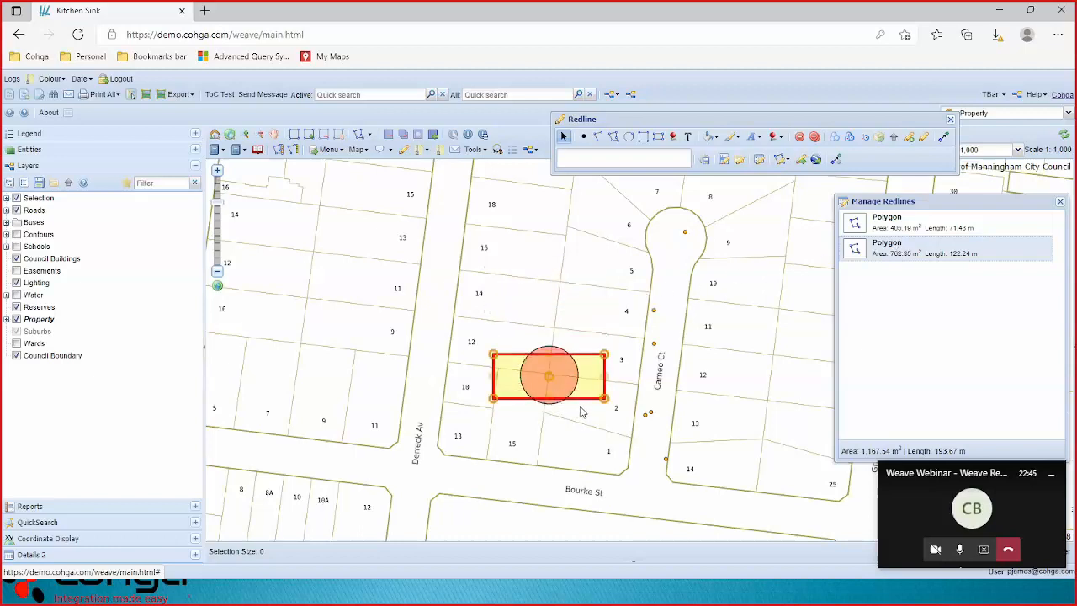
Select the circle in Manage Redlines and drag it up onto the northern lots.
{"action": "left_click", "coordinate": [903, 220]}
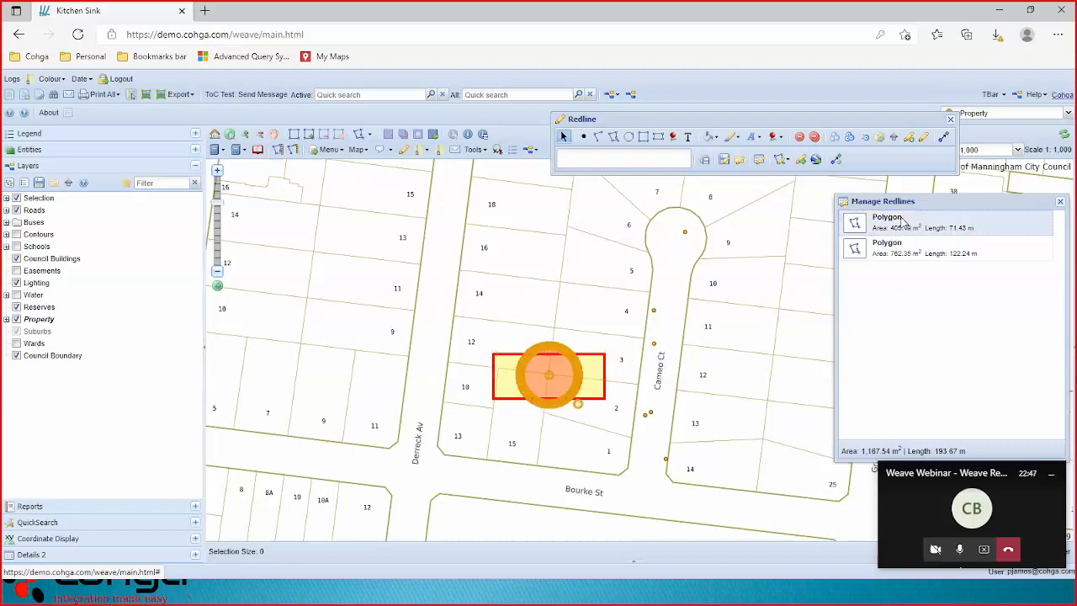
{"action": "left_click", "coordinate": [903, 251]}
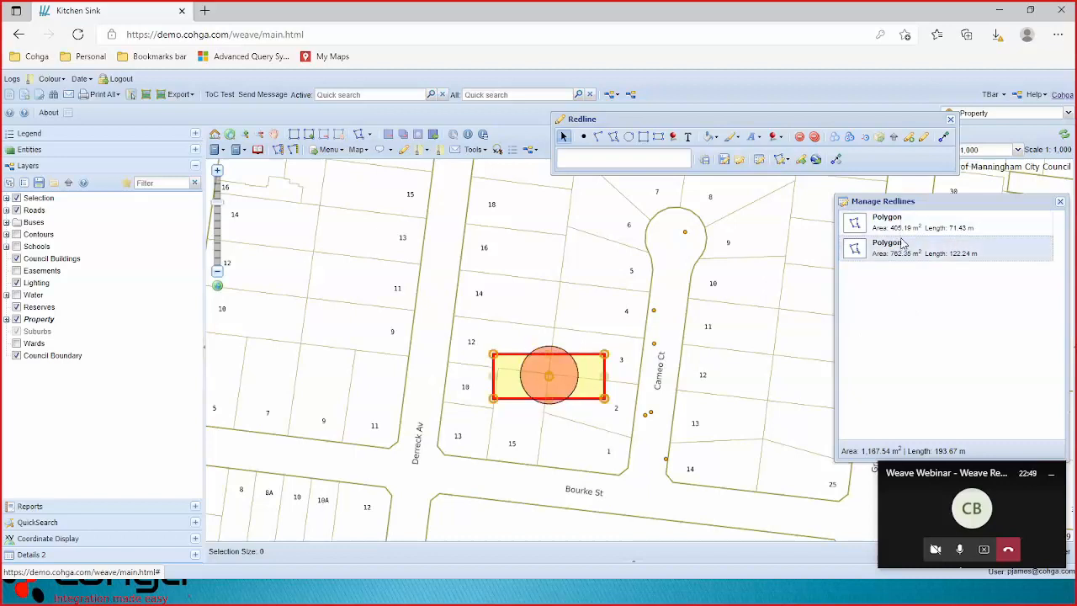
{"action": "left_click", "coordinate": [902, 225]}
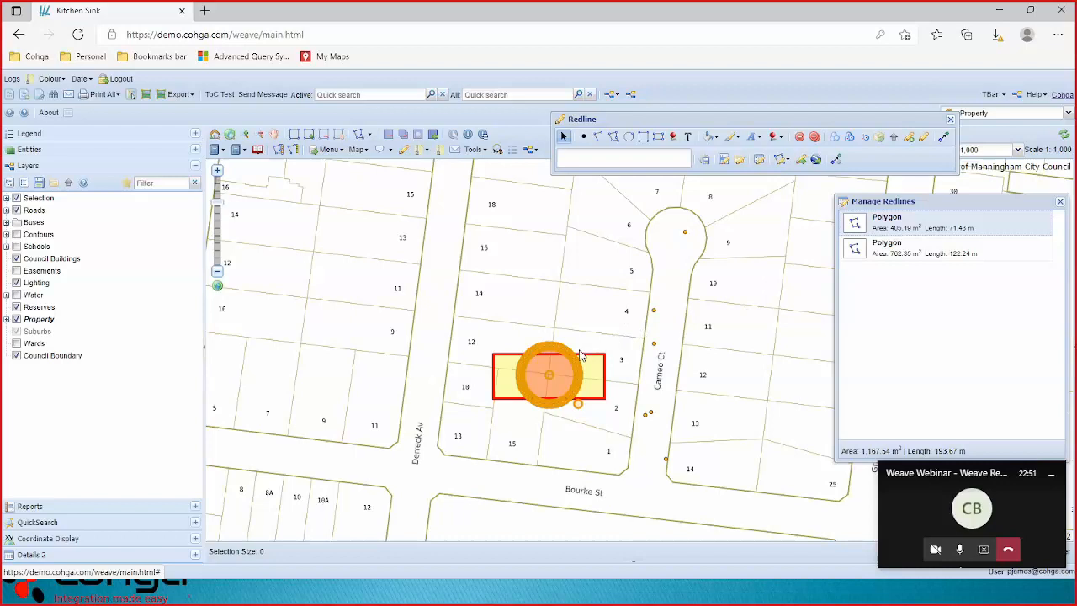
{"action": "left_click_drag", "start_coordinate": [549, 377], "coordinate": [562, 279]}
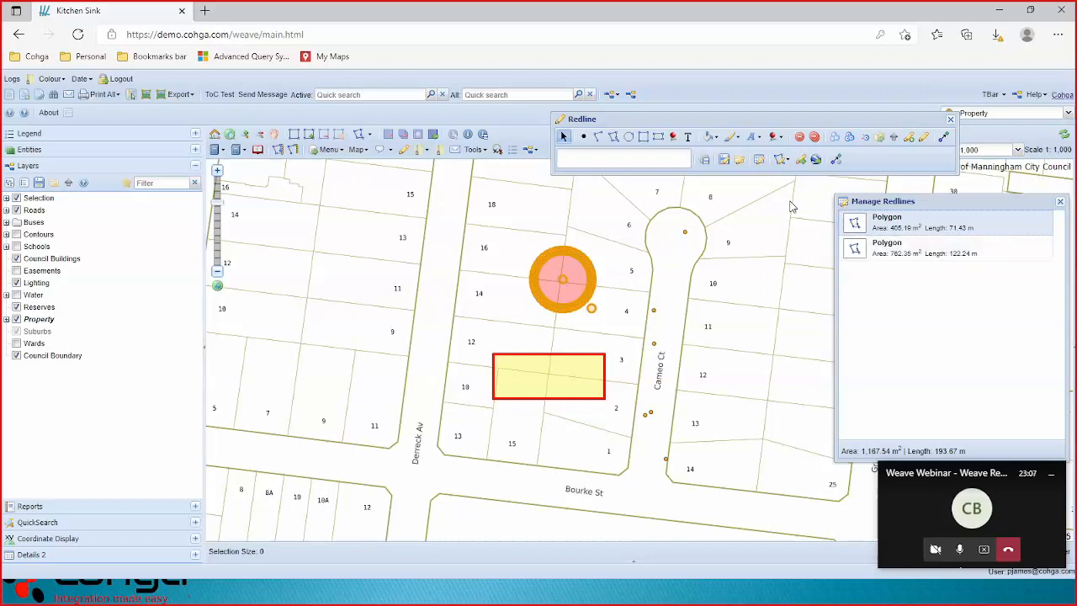
Place three cyan point redlines on lot 18.
{"action": "left_click", "coordinate": [584, 138]}
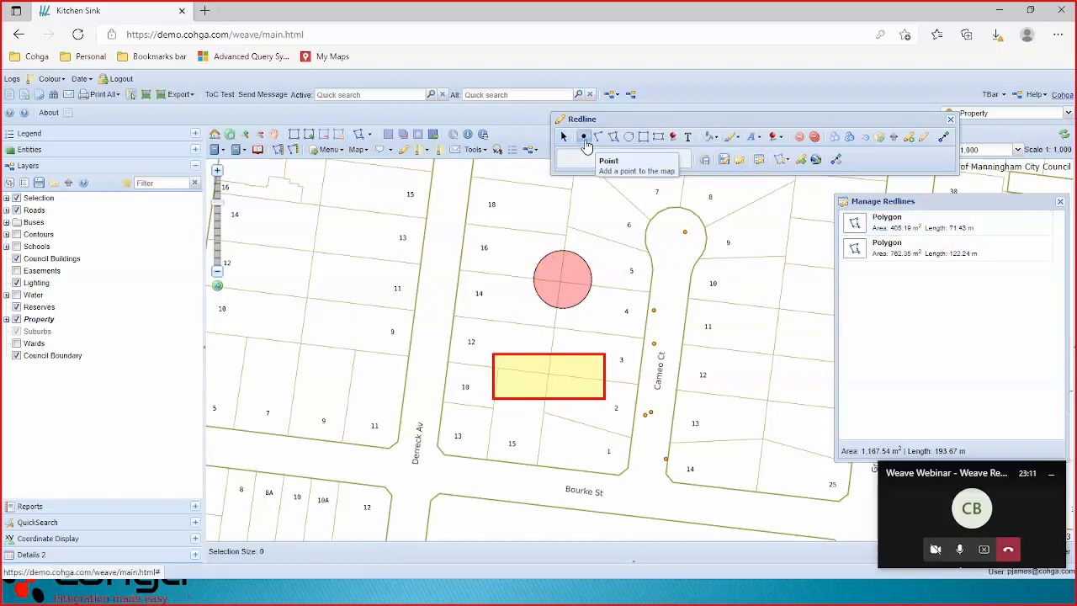
{"action": "left_click", "coordinate": [531, 197]}
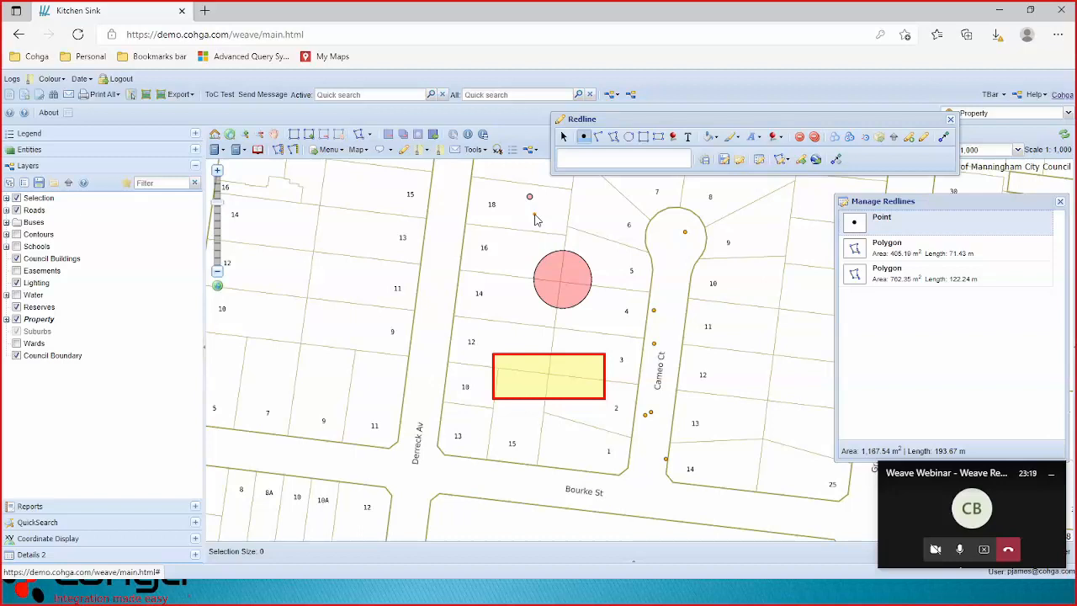
{"action": "left_click", "coordinate": [718, 138]}
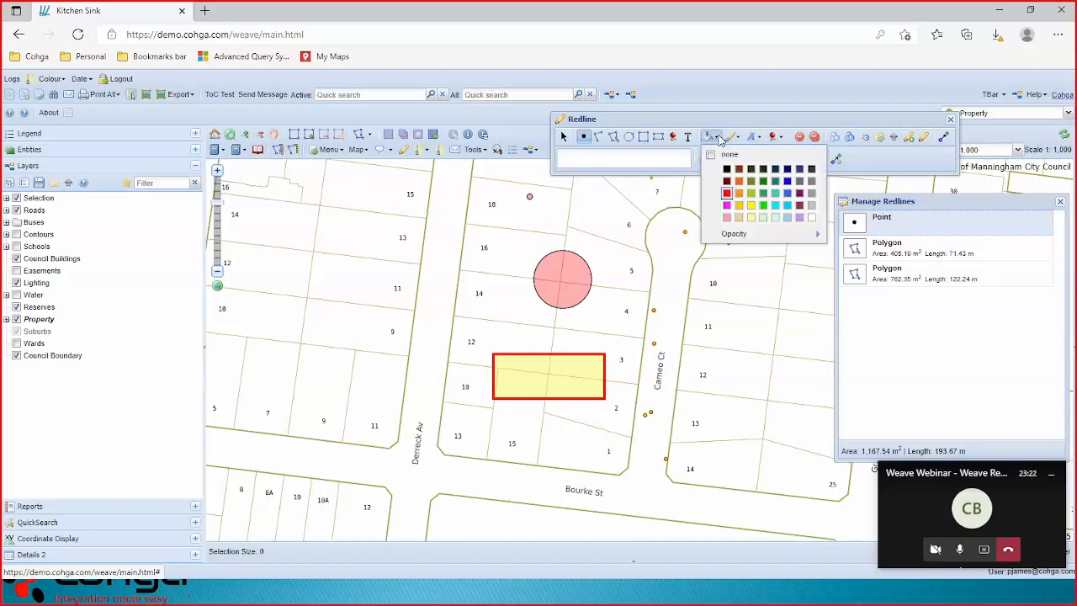
{"action": "left_click", "coordinate": [777, 206]}
{"action": "left_click", "coordinate": [519, 214]}
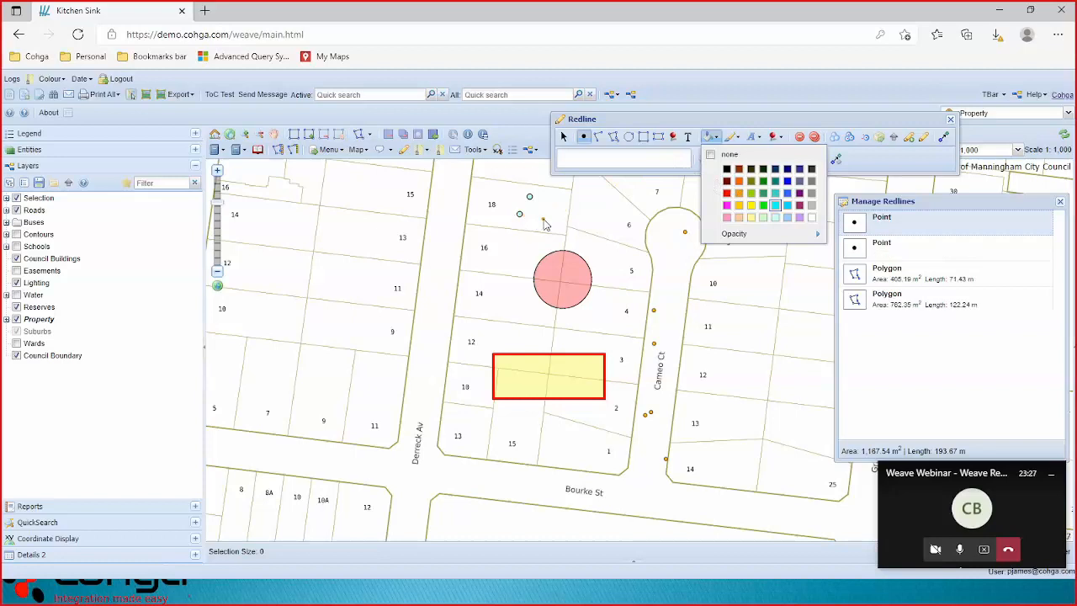
{"action": "left_click", "coordinate": [544, 209]}
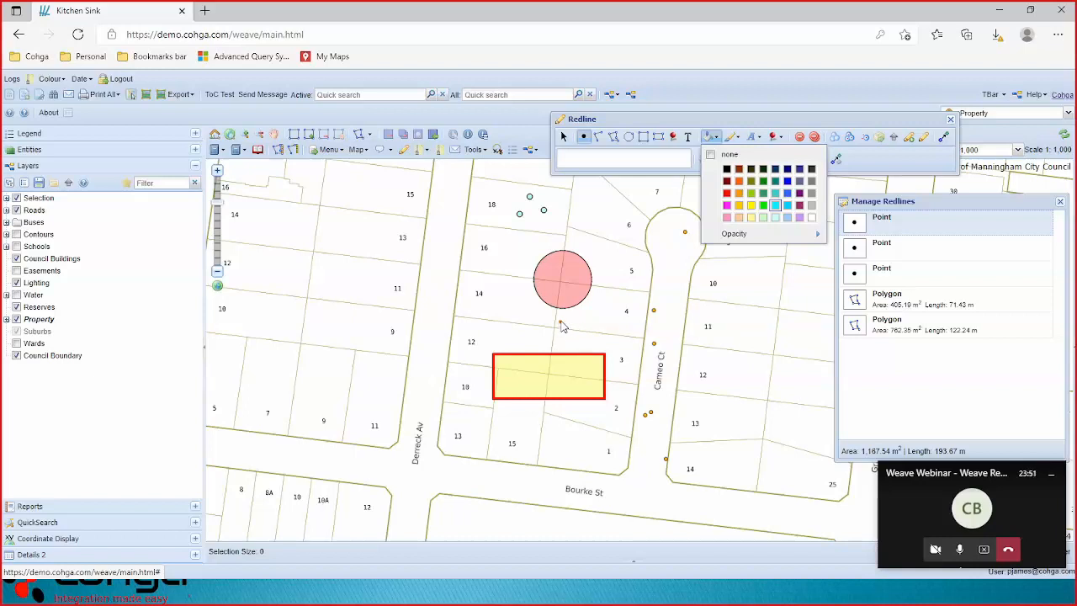
{"action": "left_click", "coordinate": [866, 161]}
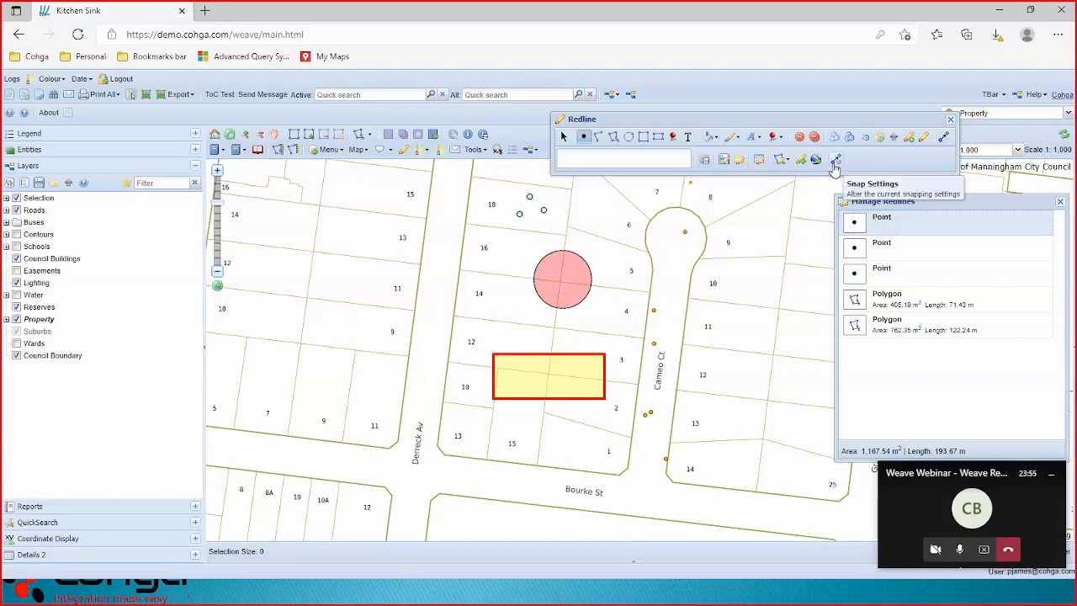
{"action": "left_click", "coordinate": [833, 164]}
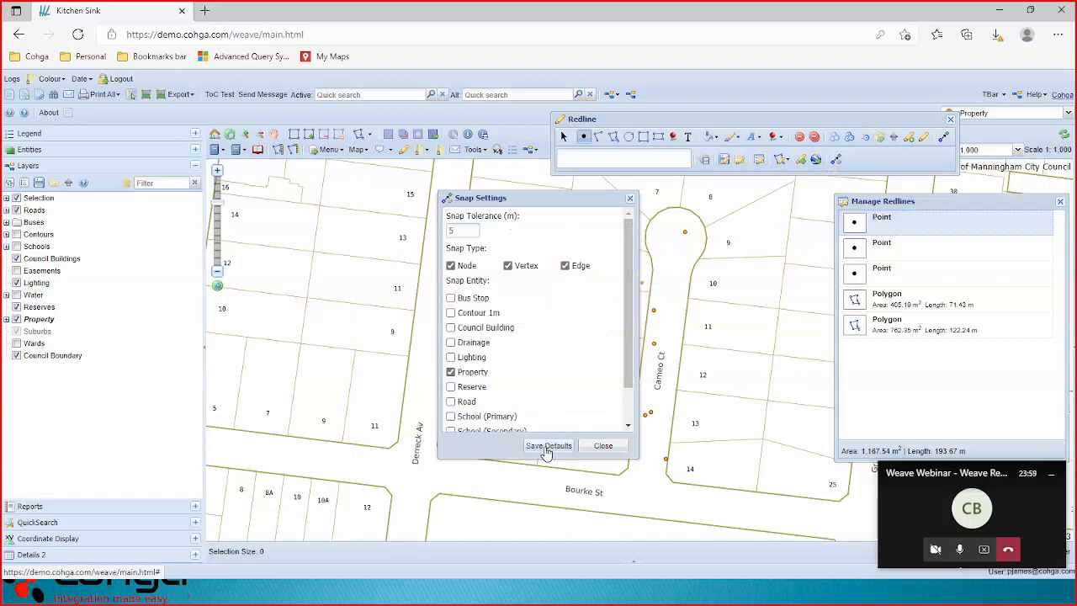
{"action": "double_click", "coordinate": [470, 229]}
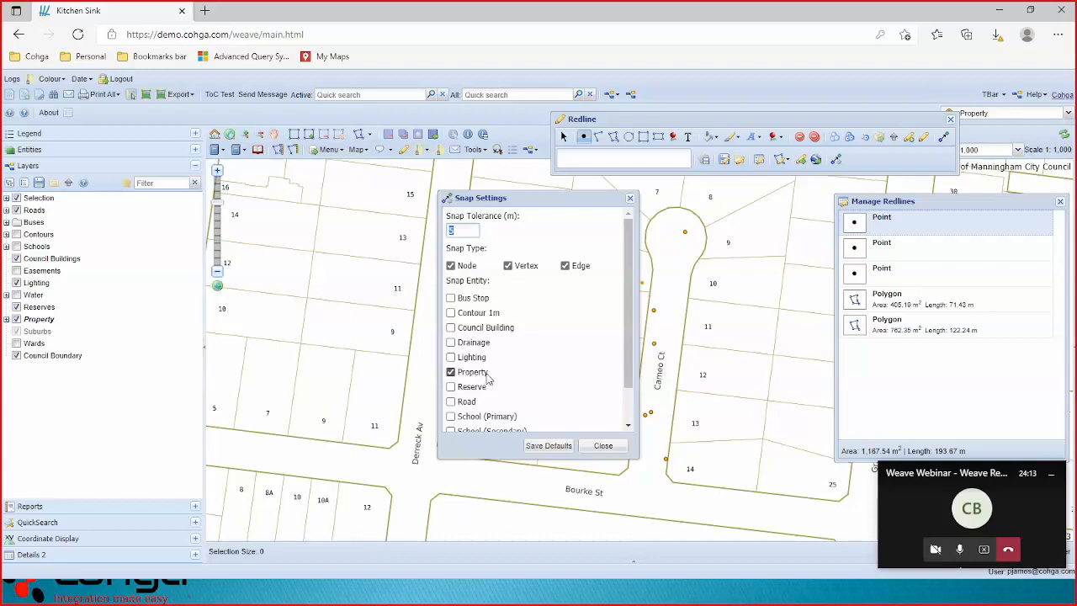
{"action": "left_click", "coordinate": [603, 446]}
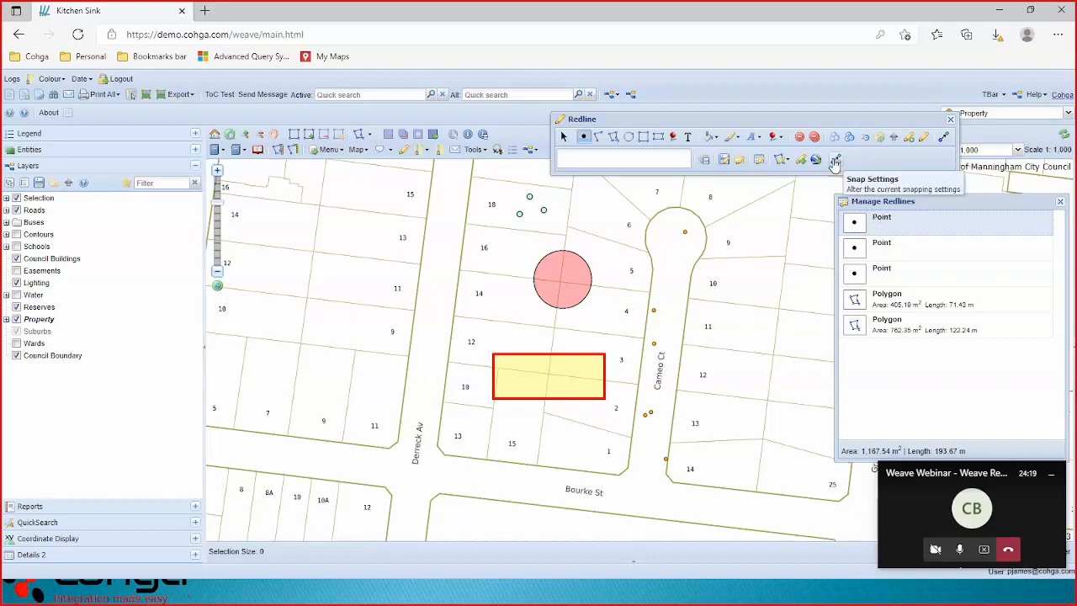
Turn on snapping and zoom in on lot 12 and the rectangle.
{"action": "left_click", "coordinate": [945, 139]}
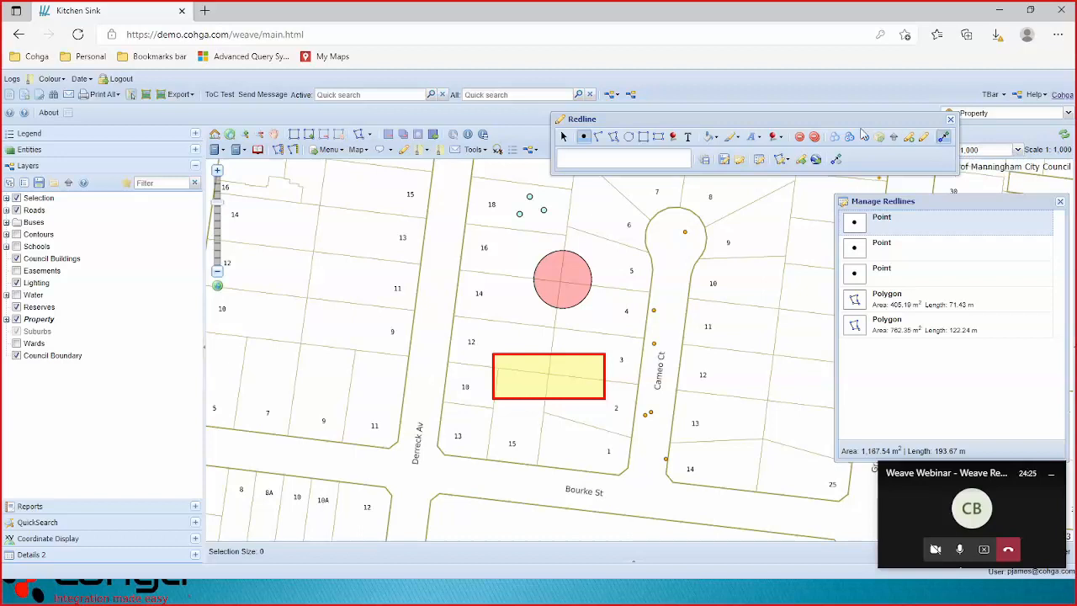
{"action": "left_click", "coordinate": [599, 139]}
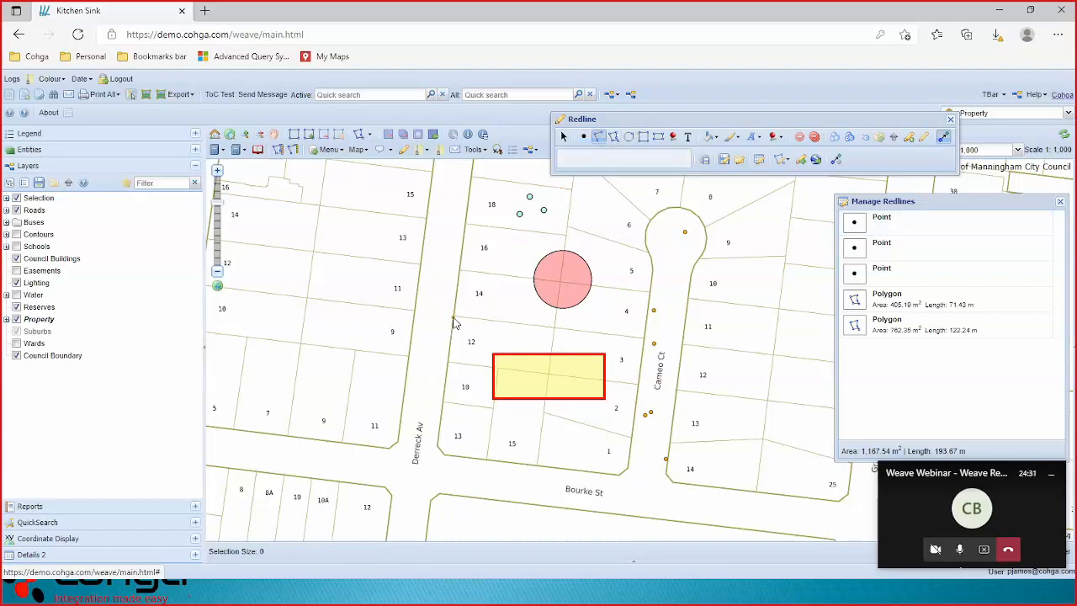
{"action": "left_click", "coordinate": [245, 134]}
{"action": "left_click_drag", "start_coordinate": [443, 308], "coordinate": [654, 379]}
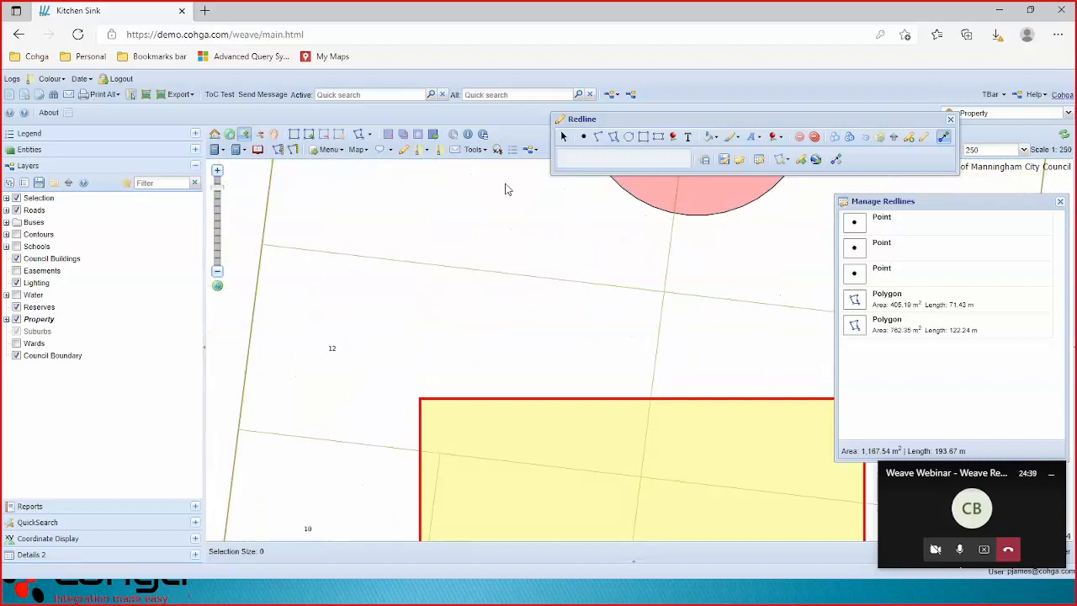
Trace a 58.01 m polyline along lot 12's north and east edges to the rectangle.
{"action": "left_click", "coordinate": [598, 136]}
{"action": "left_click", "coordinate": [264, 246]}
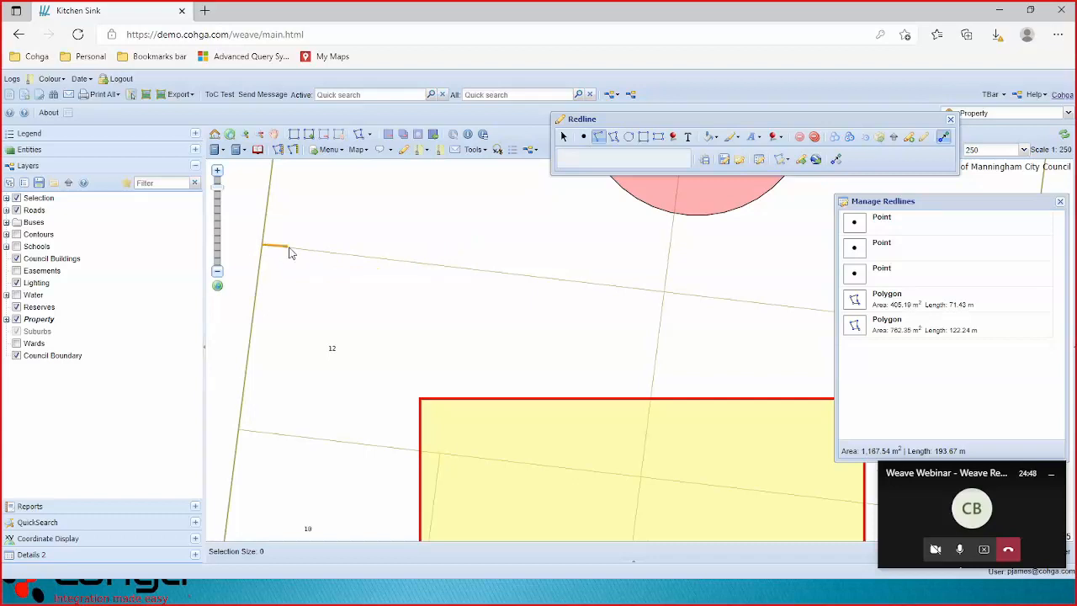
{"action": "left_click", "coordinate": [666, 293]}
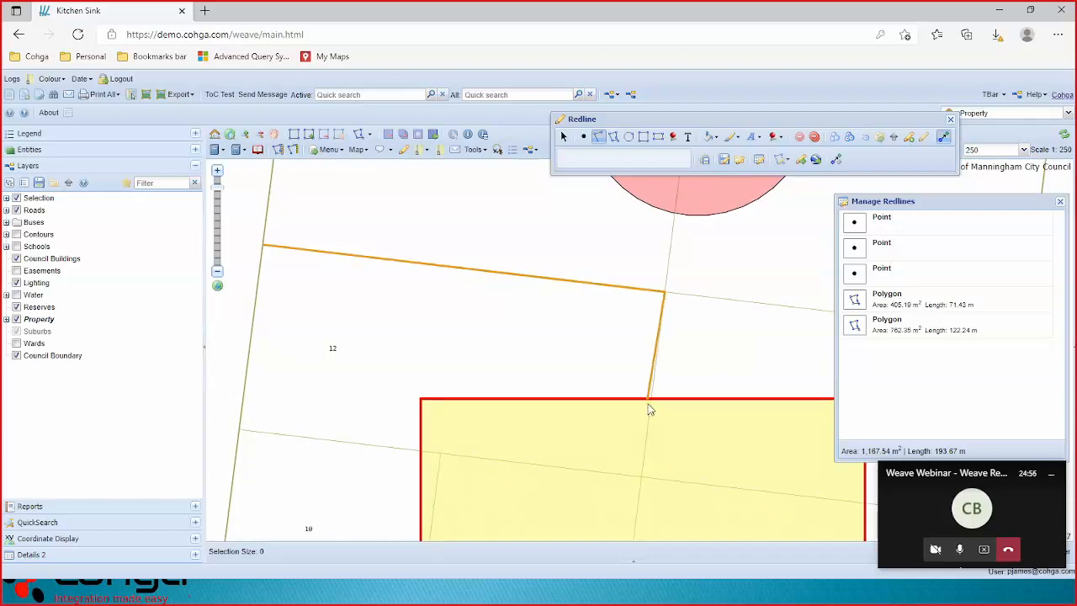
{"action": "double_click", "coordinate": [641, 477]}
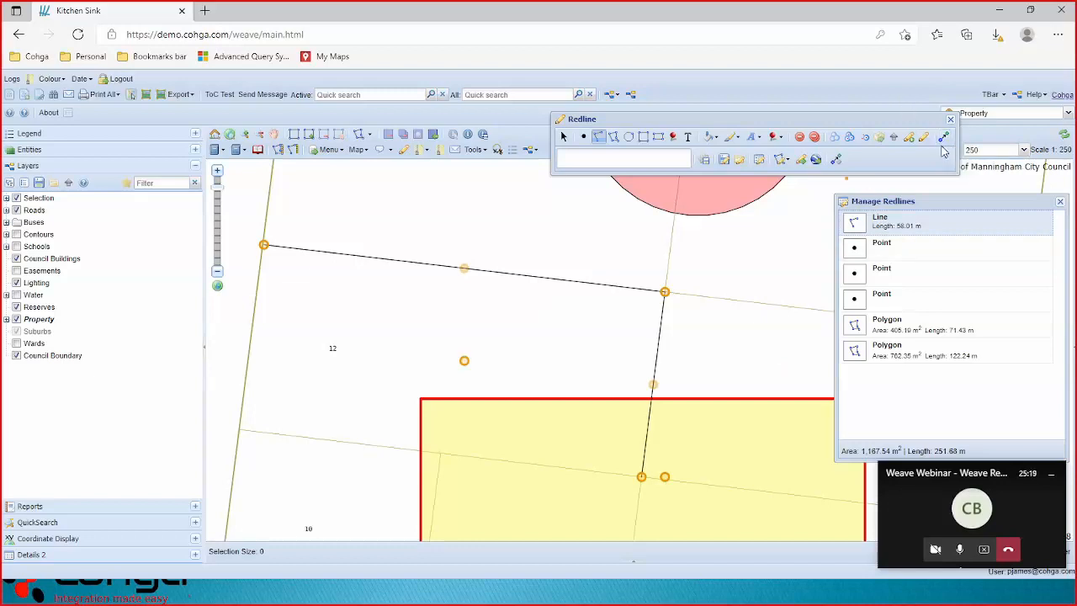
{"action": "left_click", "coordinate": [673, 137]}
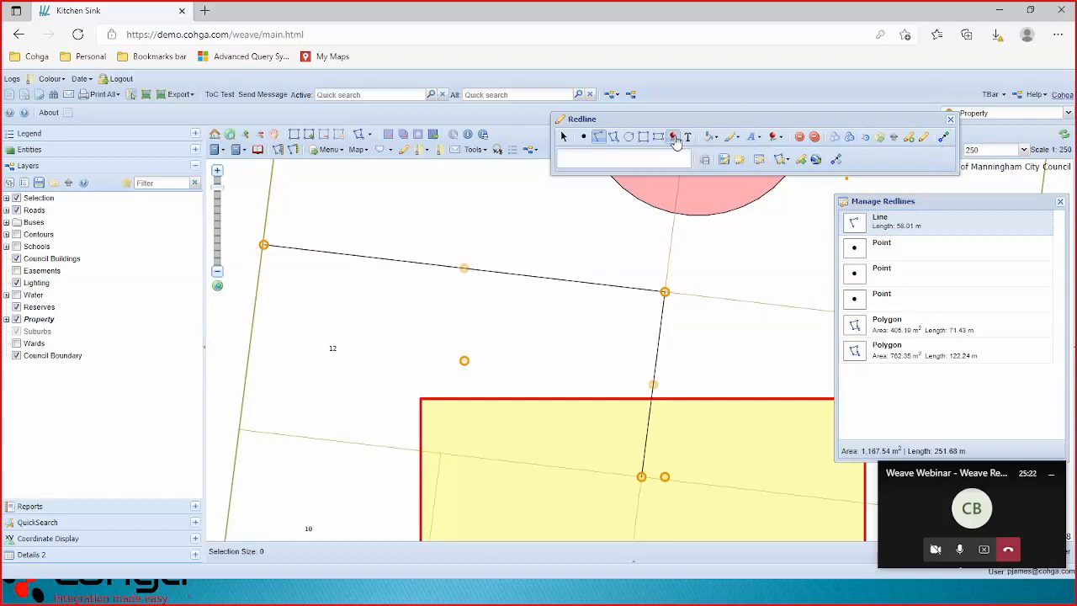
Place three red marker pins just above the new line on lot 14.
{"action": "left_click", "coordinate": [415, 233]}
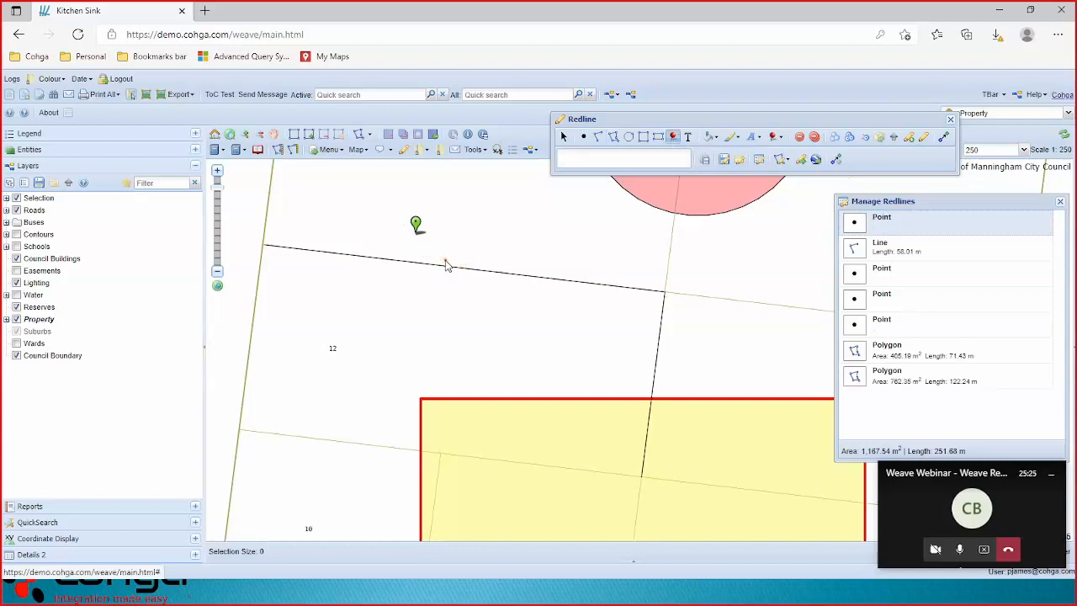
{"action": "left_click", "coordinate": [782, 137]}
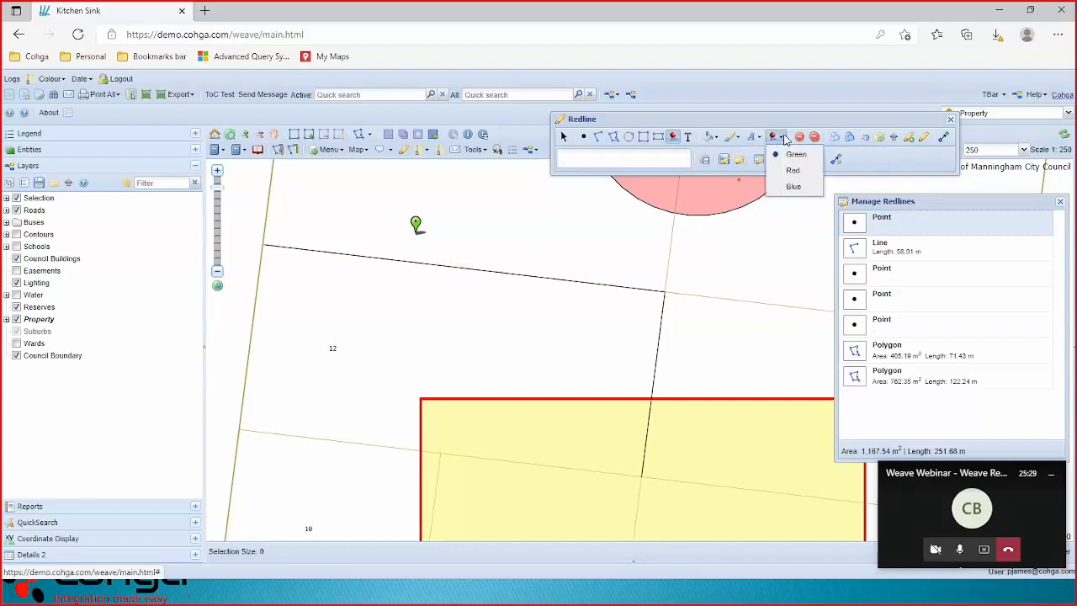
{"action": "left_click", "coordinate": [794, 170]}
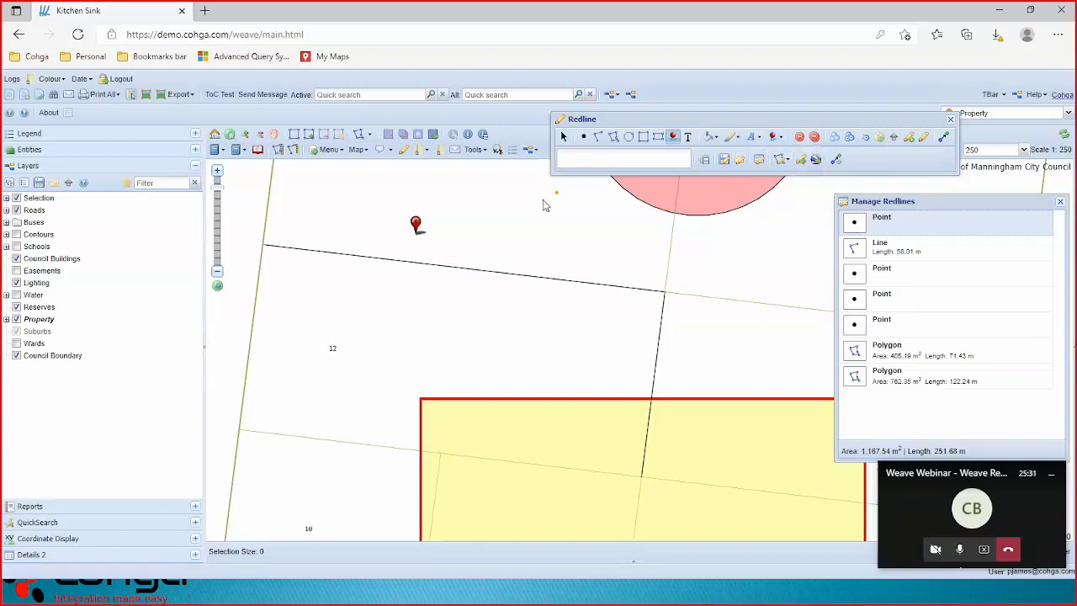
{"action": "left_click", "coordinate": [466, 227]}
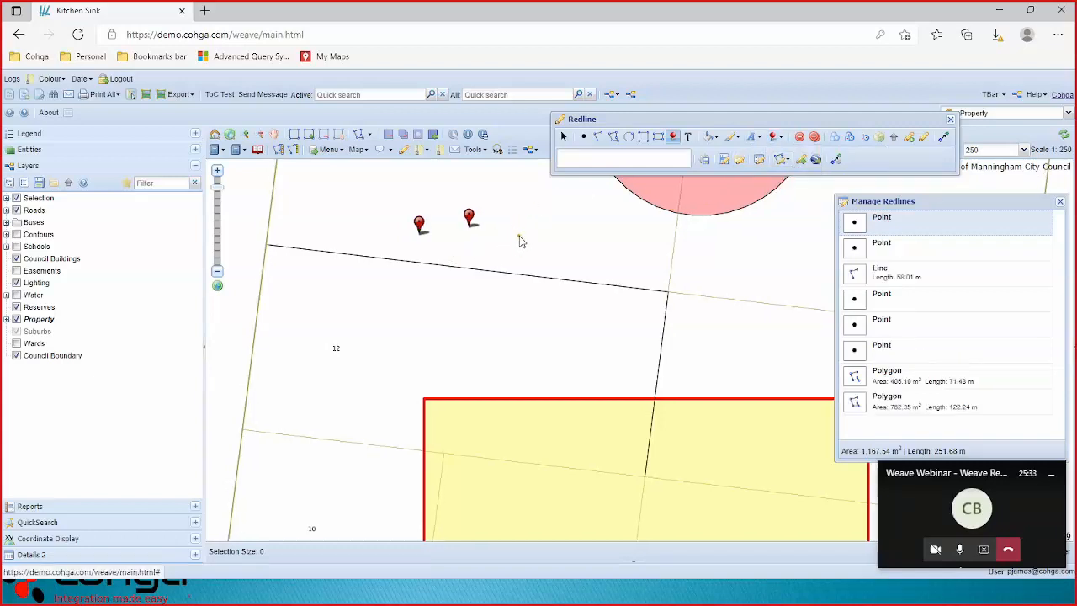
{"action": "left_click", "coordinate": [520, 235]}
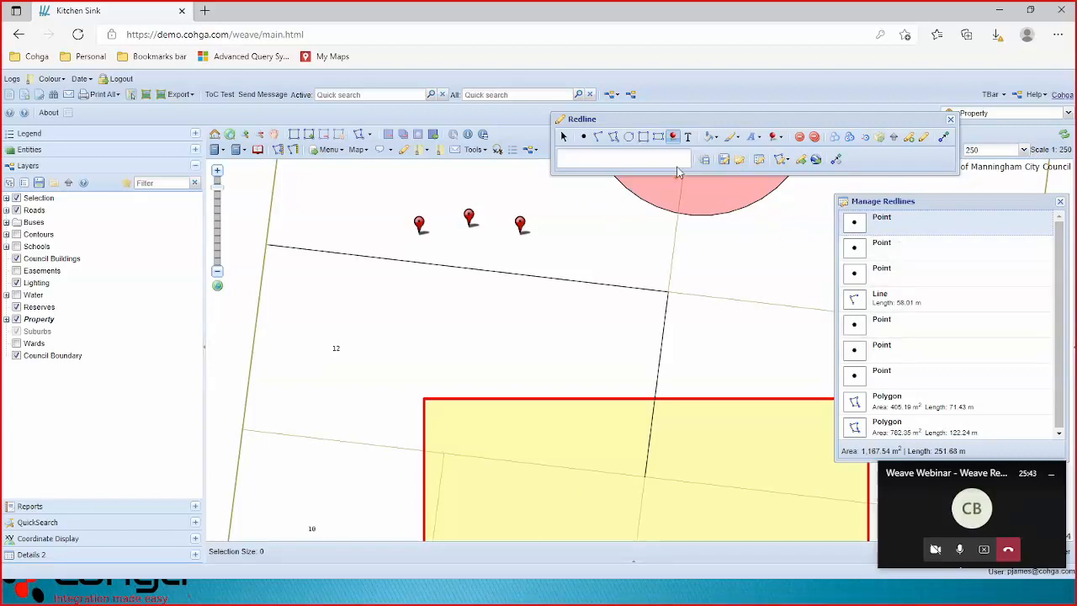
Set the redline line style to dashed and zoom out to 1:1000.
{"action": "left_click", "coordinate": [734, 138]}
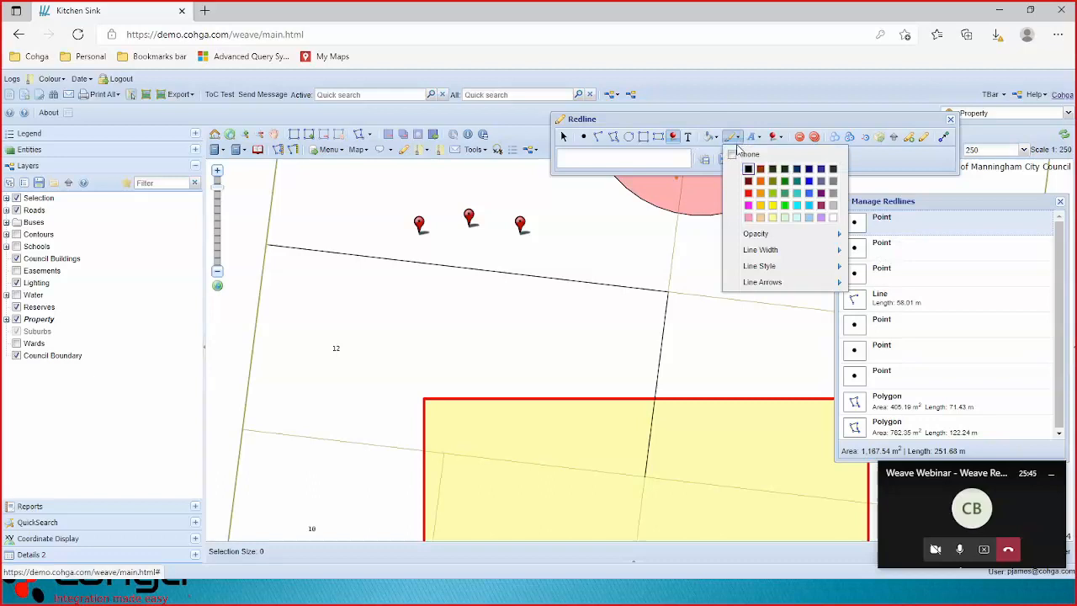
{"action": "mouse_move", "coordinate": [760, 267]}
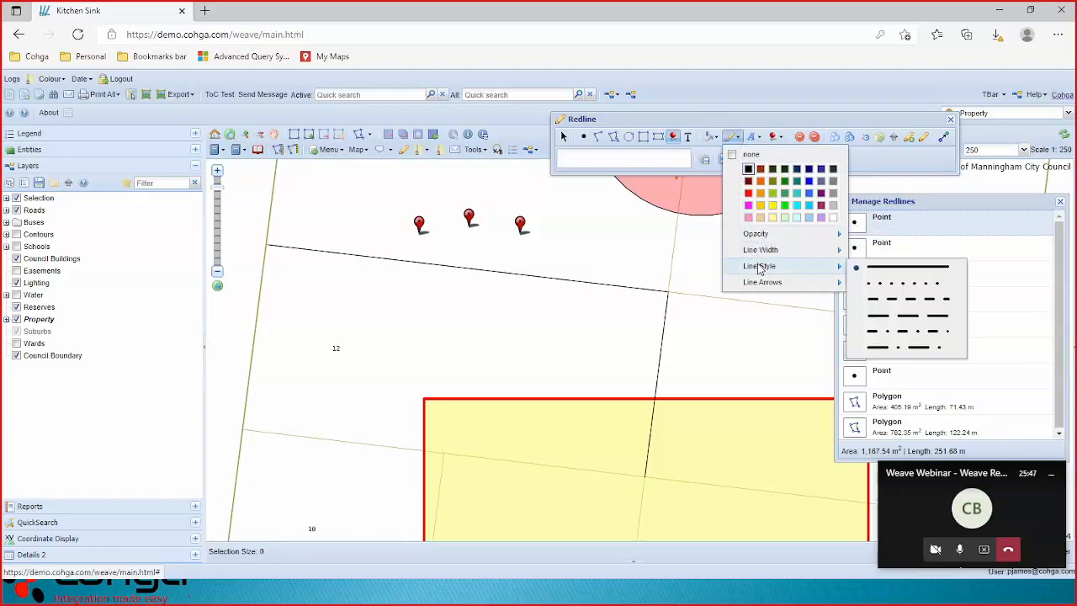
{"action": "left_click", "coordinate": [893, 306]}
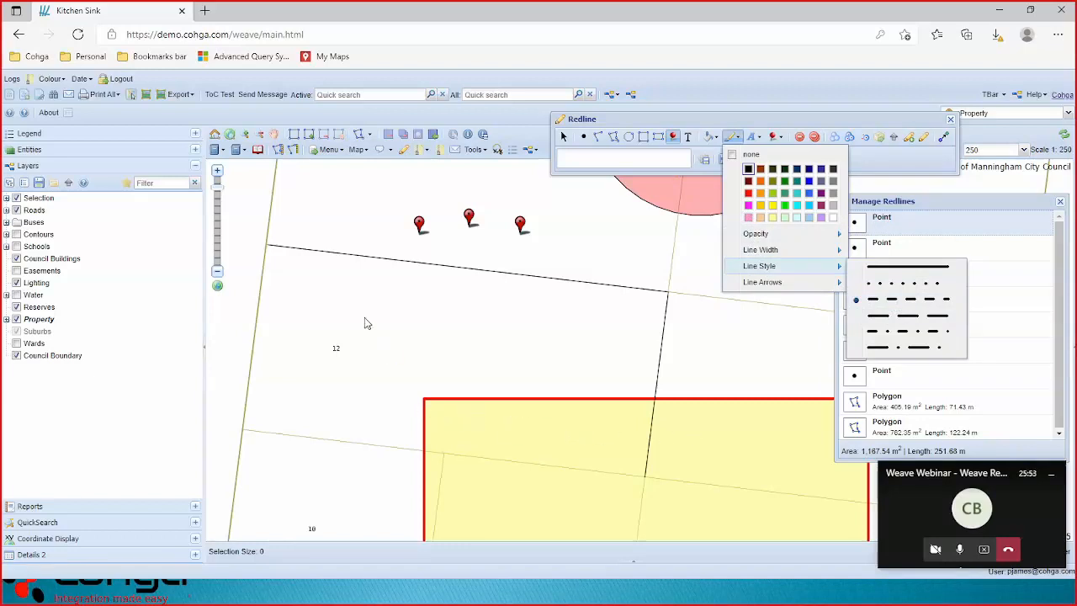
{"action": "left_click", "coordinate": [217, 273]}
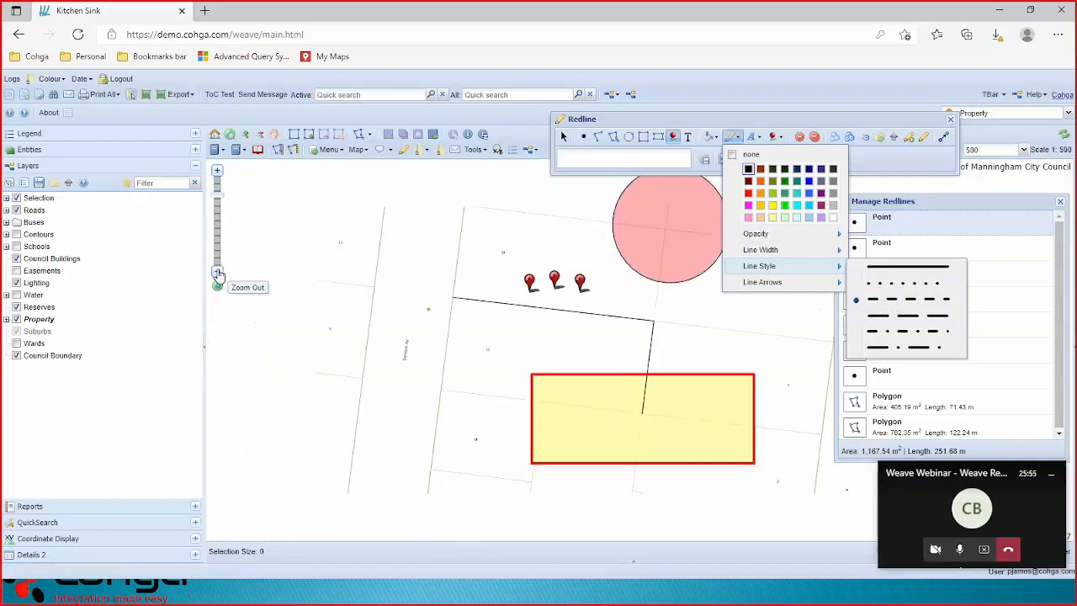
{"action": "left_click", "coordinate": [218, 273]}
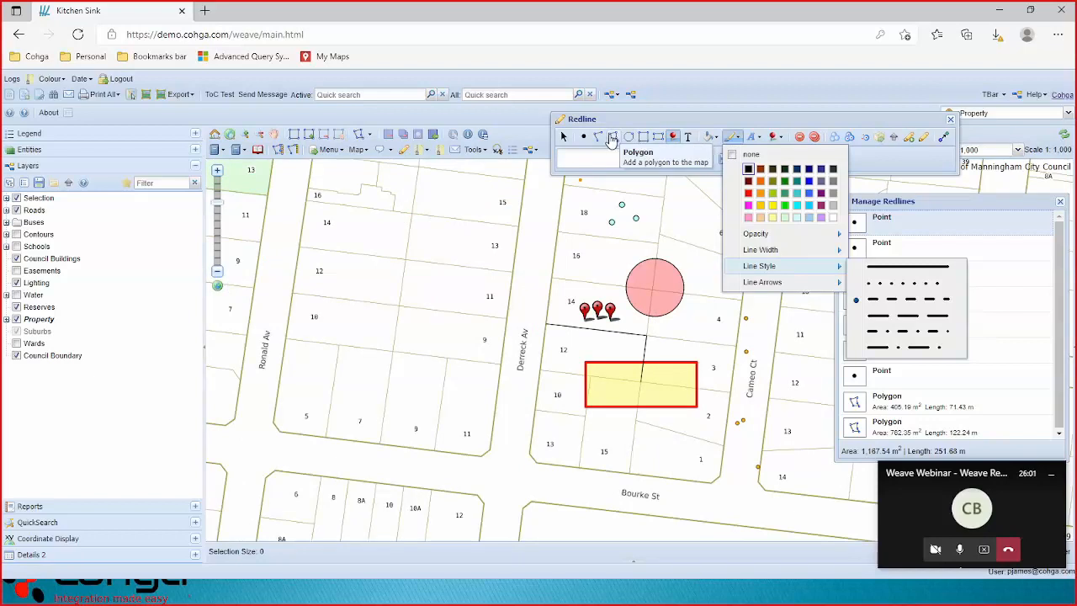
{"action": "left_click", "coordinate": [612, 141]}
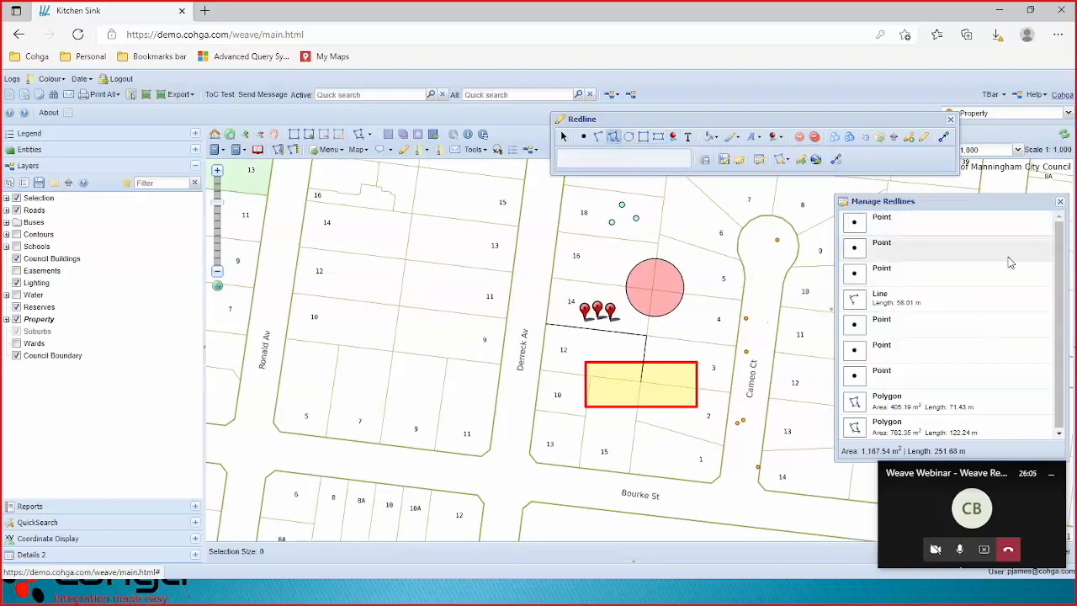
Close Manage Redlines and draw a five-sided polygon over the lots east of Cameo Ct.
{"action": "left_click", "coordinate": [1061, 202]}
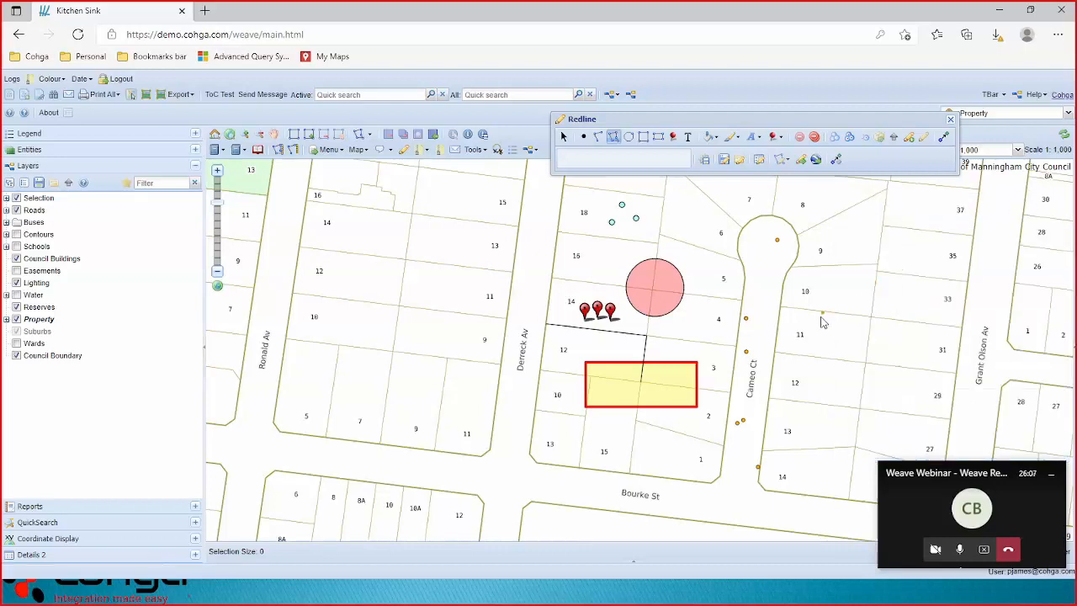
{"action": "left_click", "coordinate": [852, 289]}
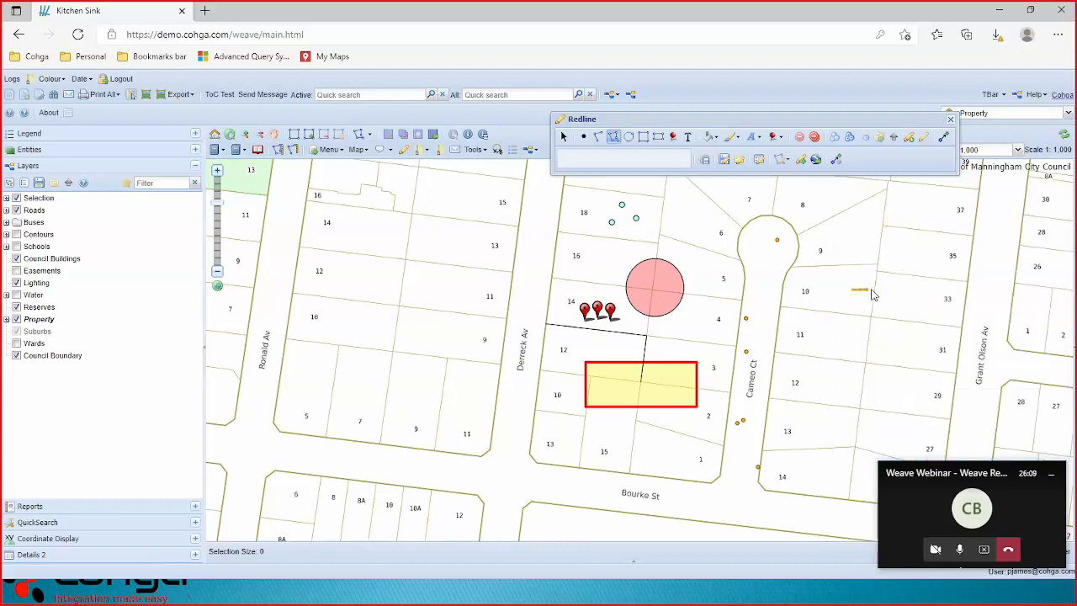
{"action": "left_click", "coordinate": [947, 290]}
{"action": "left_click", "coordinate": [944, 353]}
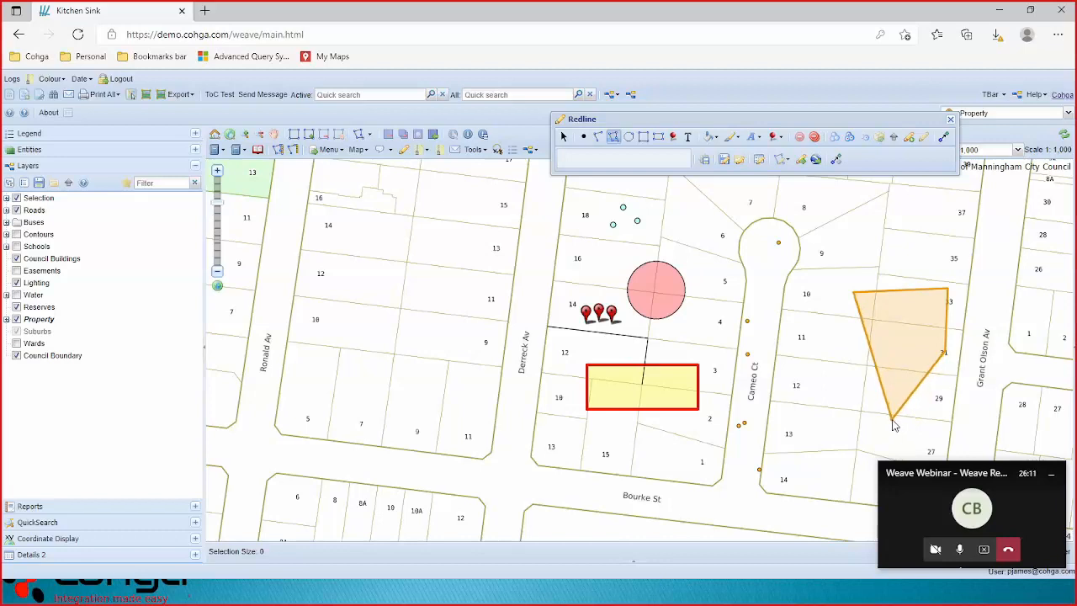
{"action": "left_click", "coordinate": [892, 419]}
{"action": "double_click", "coordinate": [822, 341]}
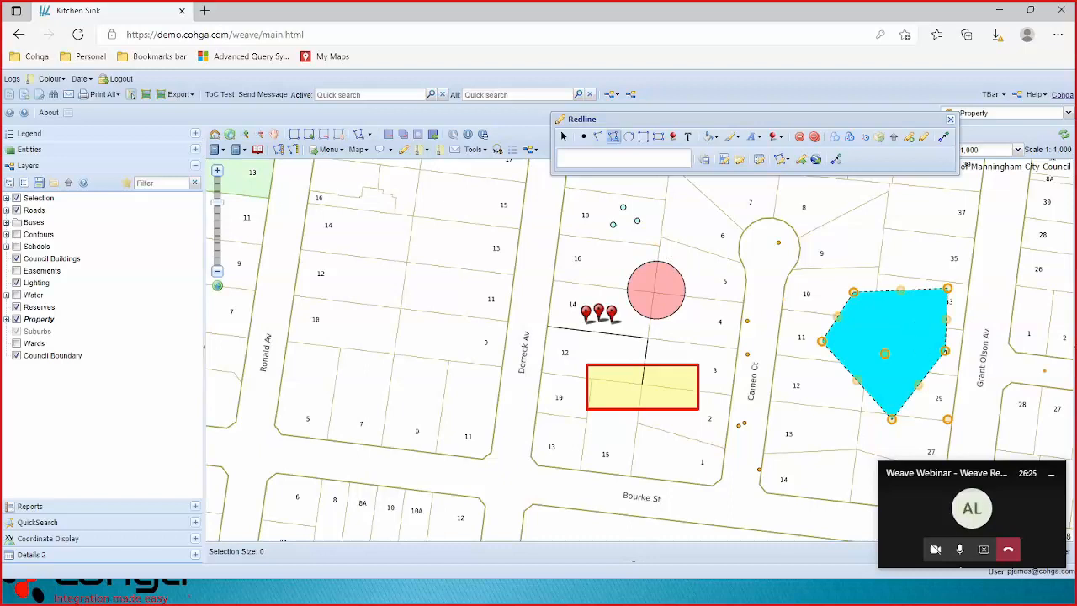
Fill the polygon green and lower its opacity to make it semi-transparent.
{"action": "left_click", "coordinate": [717, 138]}
{"action": "mouse_move", "coordinate": [732, 138]}
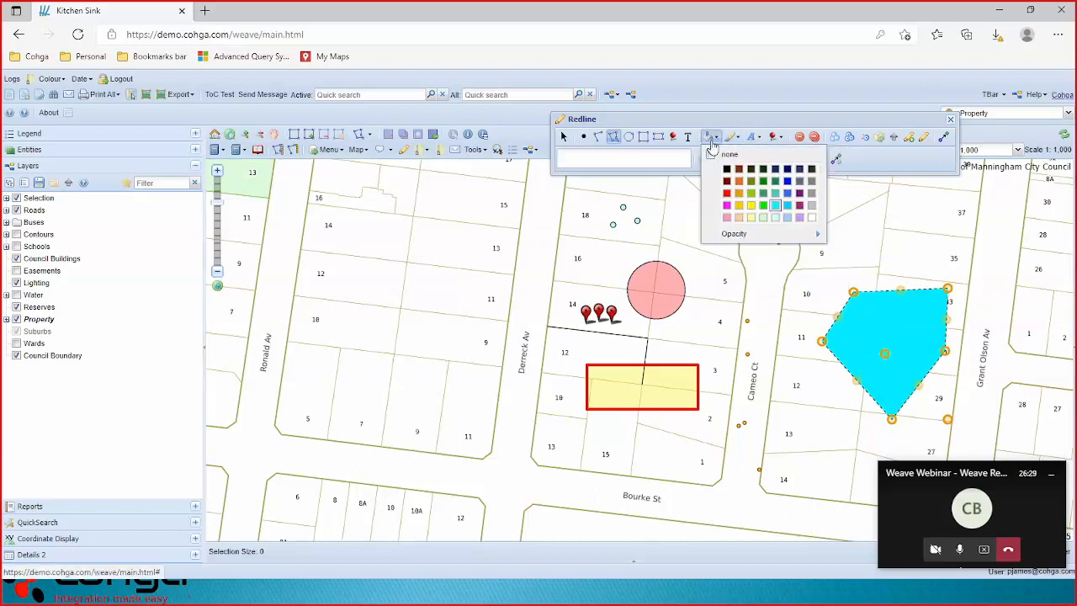
{"action": "left_click", "coordinate": [763, 207]}
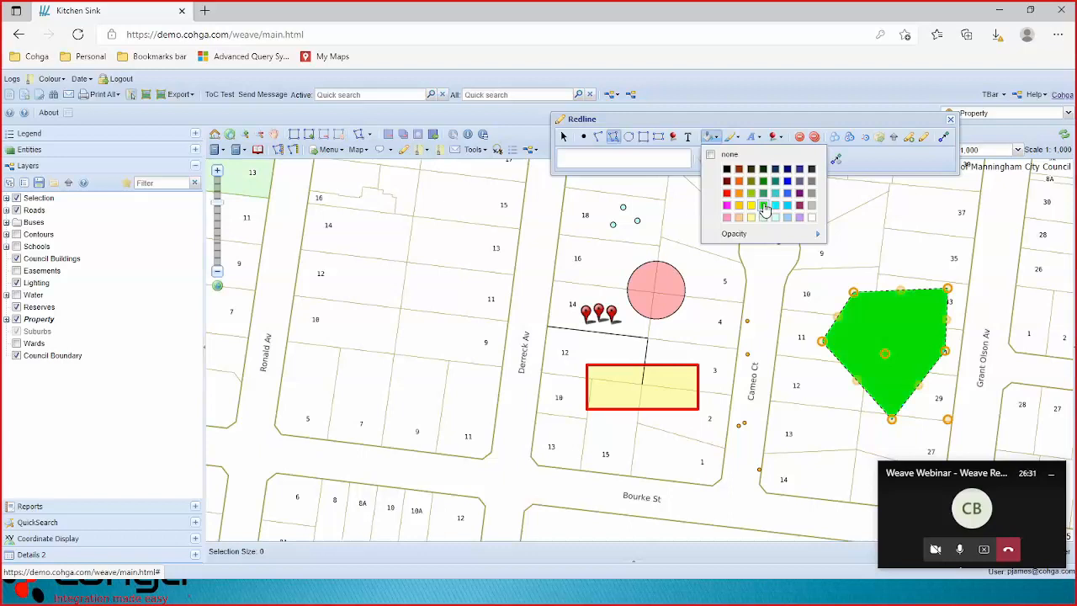
{"action": "mouse_move", "coordinate": [757, 234]}
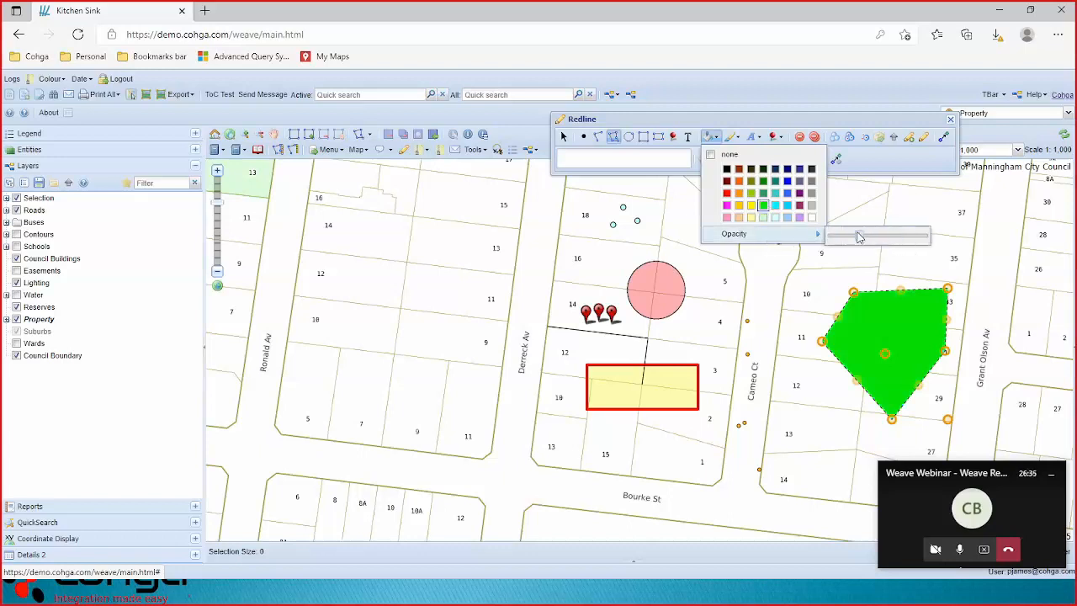
{"action": "left_click_drag", "start_coordinate": [862, 237], "coordinate": [859, 242]}
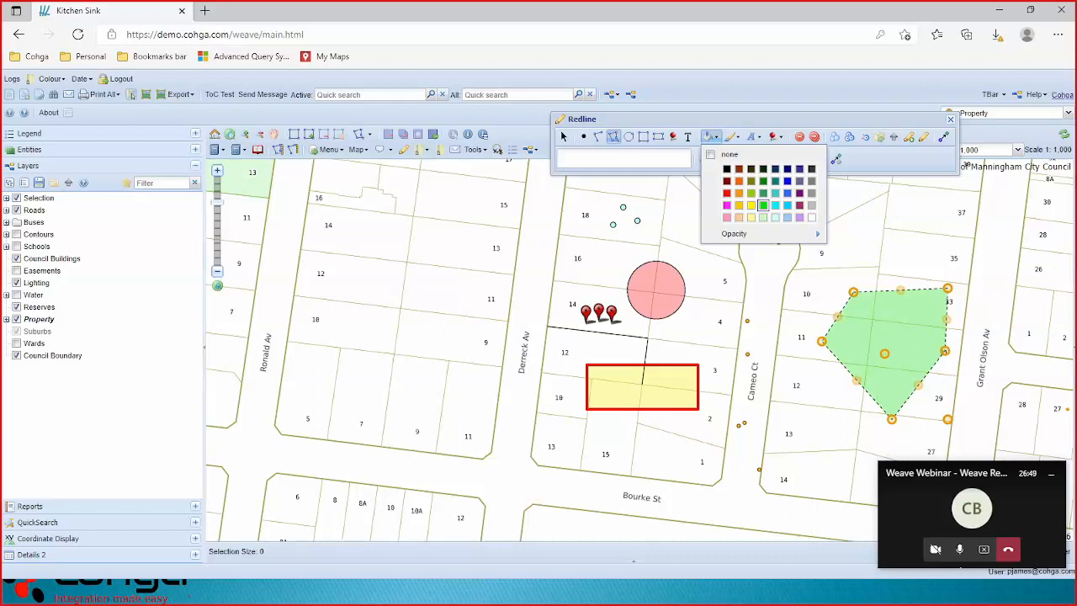
{"action": "left_click", "coordinate": [688, 137]}
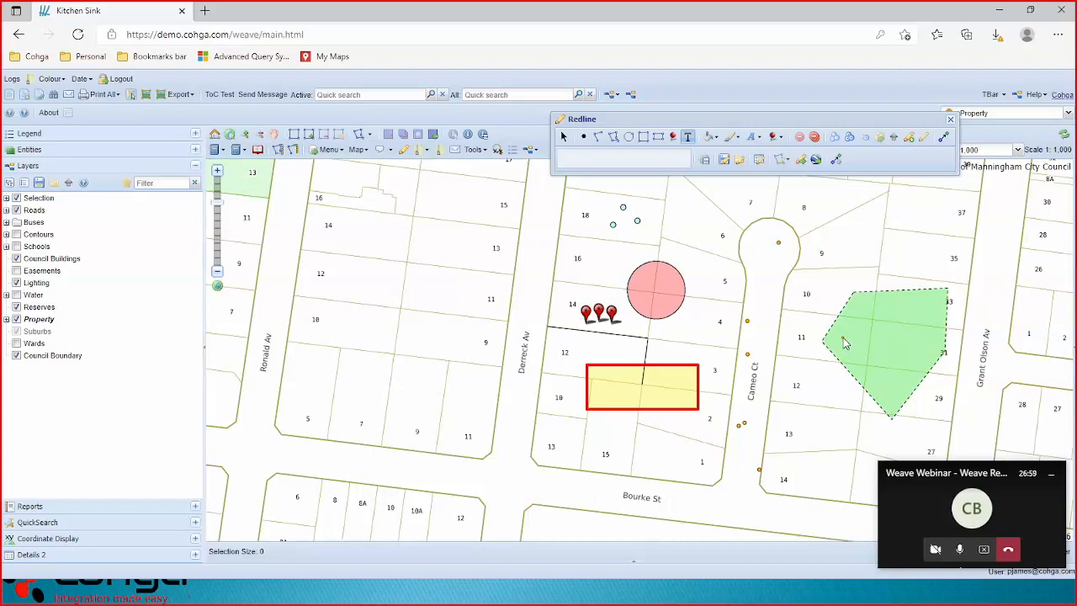
Place a text label reading 'This is a polygon' on the green polygon.
{"action": "left_click", "coordinate": [843, 339]}
{"action": "left_click", "coordinate": [671, 160]}
{"action": "type", "text": "This is a polygon"}
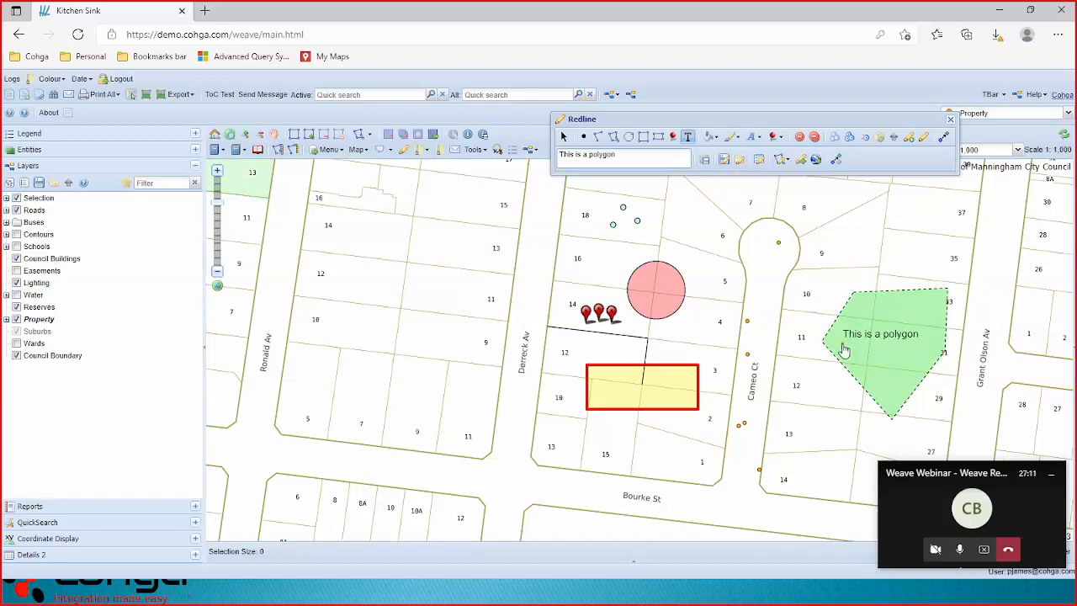
Make the label bold and red, and nudge it down inside the polygon.
{"action": "left_click", "coordinate": [761, 138]}
{"action": "mouse_move", "coordinate": [783, 265]}
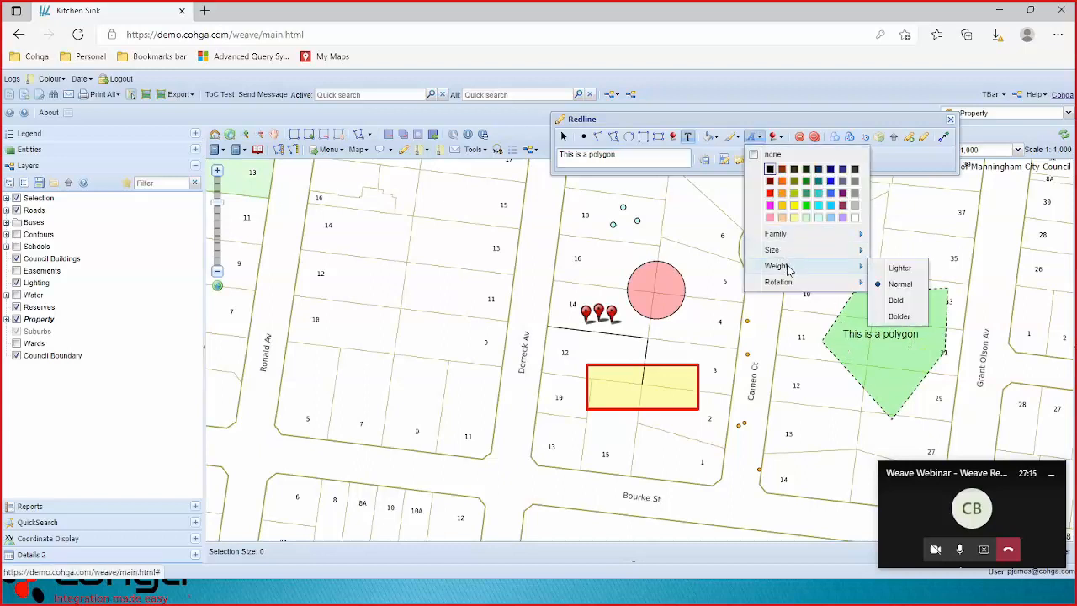
{"action": "left_click", "coordinate": [896, 300]}
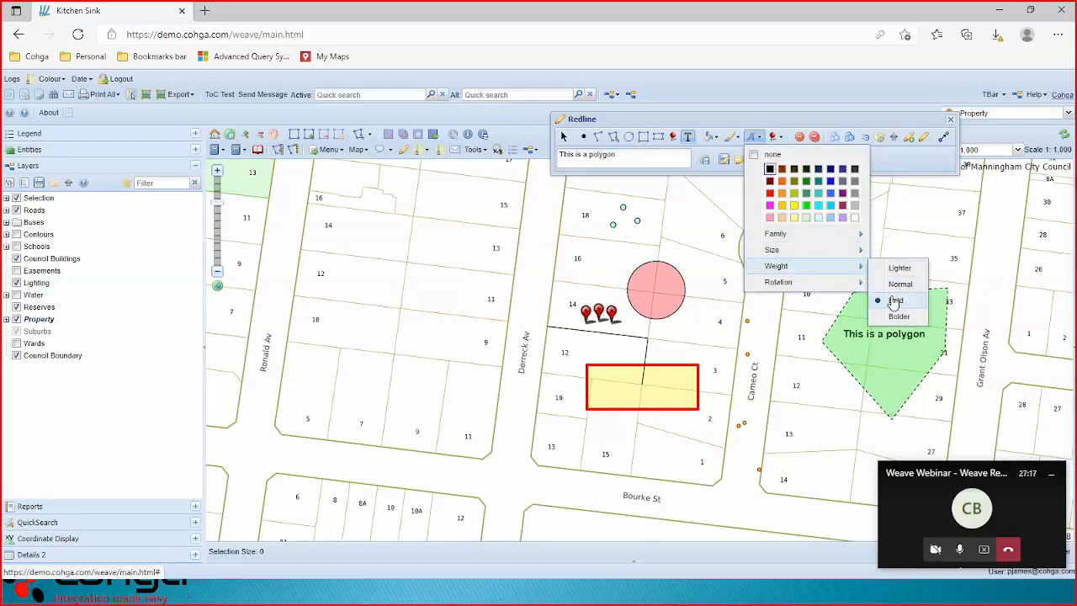
{"action": "left_click", "coordinate": [770, 194]}
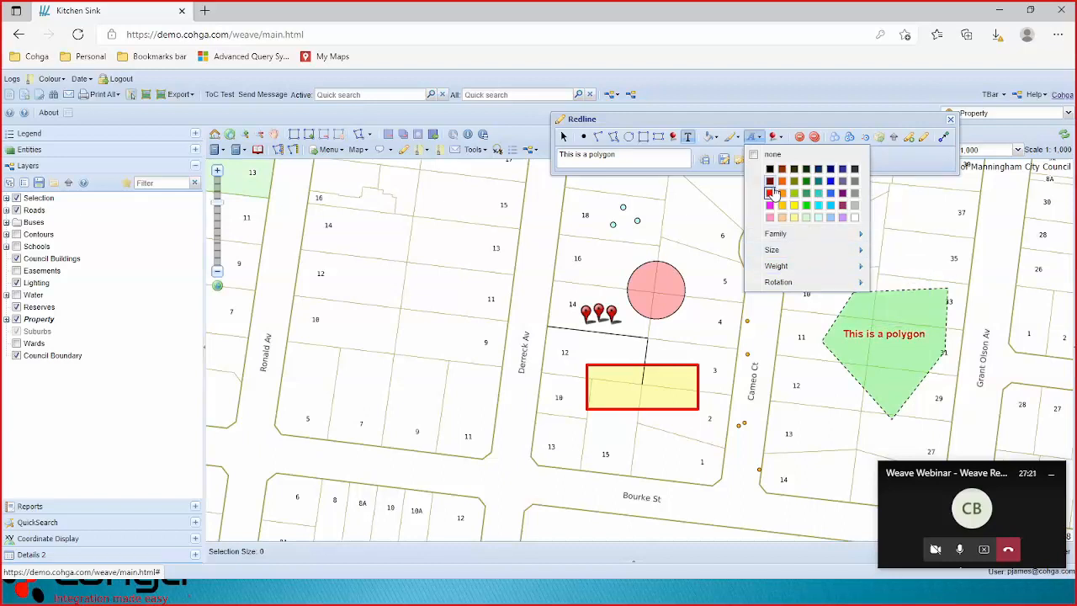
{"action": "left_click_drag", "start_coordinate": [859, 331], "coordinate": [873, 356]}
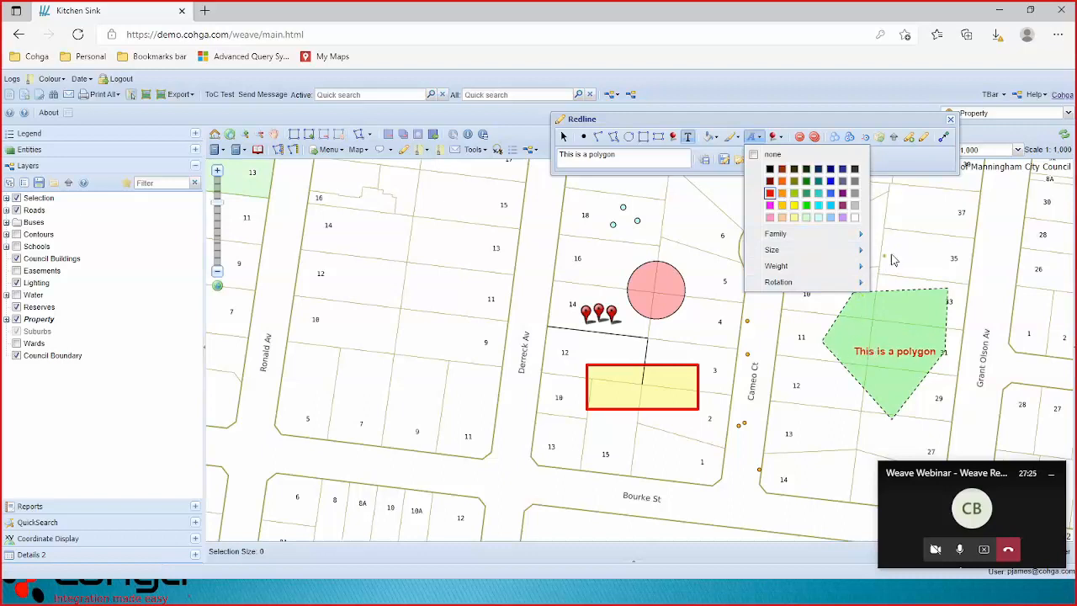
{"action": "left_click", "coordinate": [897, 165]}
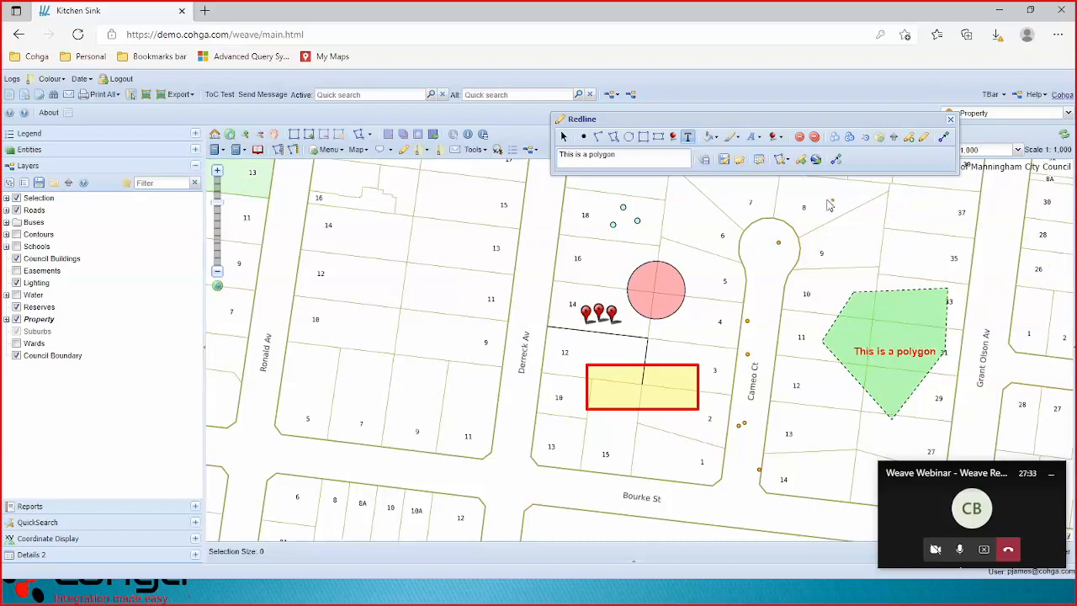
Save the current redlines under a name, then delete all redlines from the map.
{"action": "left_click", "coordinate": [723, 160]}
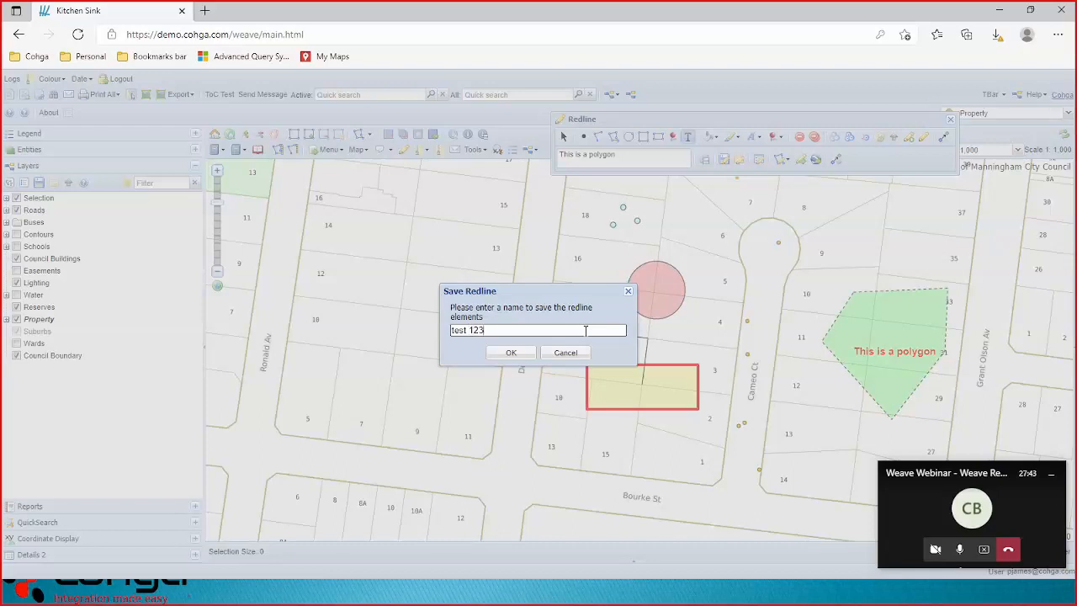
{"action": "left_click", "coordinate": [515, 354]}
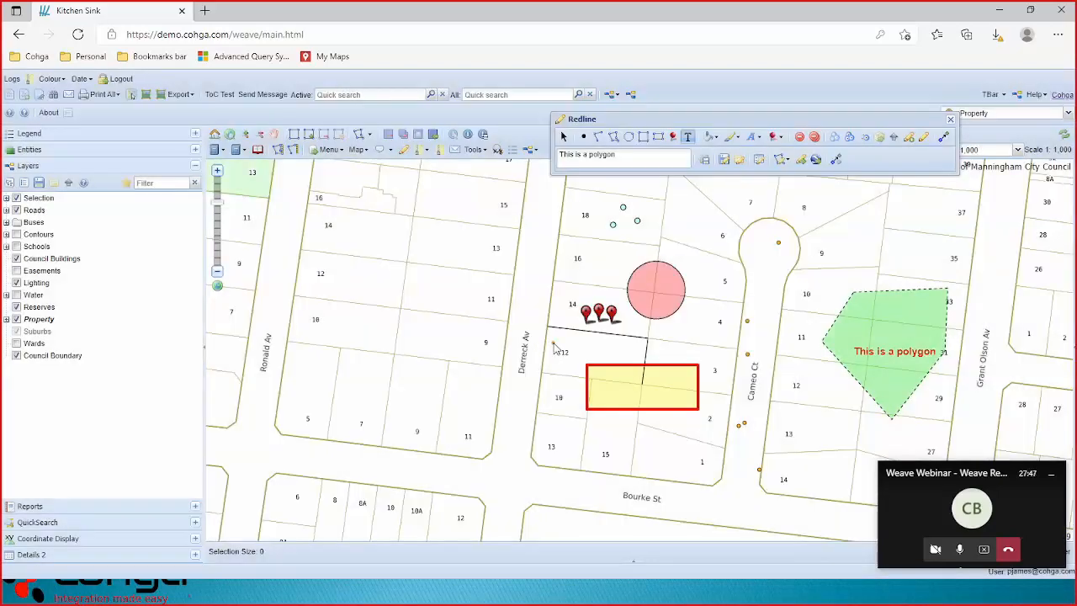
{"action": "left_click", "coordinate": [813, 137]}
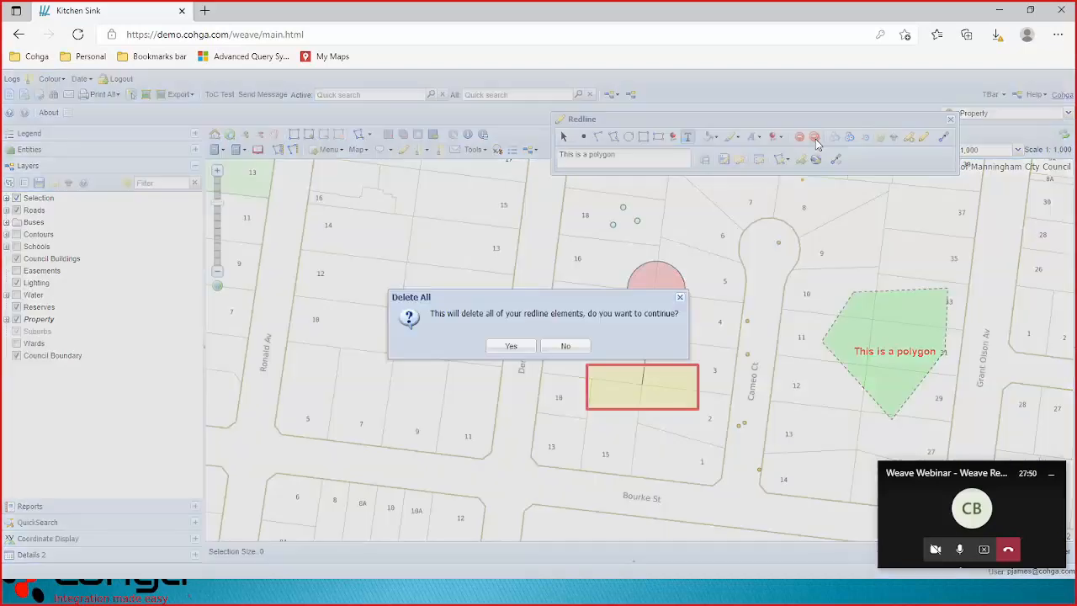
{"action": "left_click", "coordinate": [510, 346]}
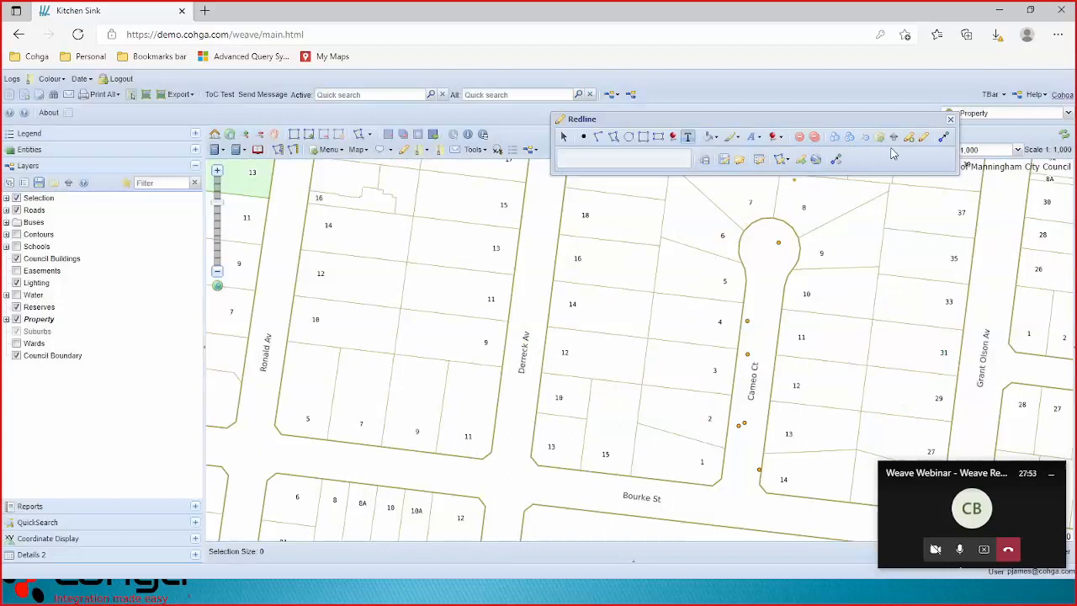
Load the saved redline set back onto the map.
{"action": "left_click", "coordinate": [738, 162]}
{"action": "left_click", "coordinate": [417, 304]}
{"action": "left_click", "coordinate": [446, 414]}
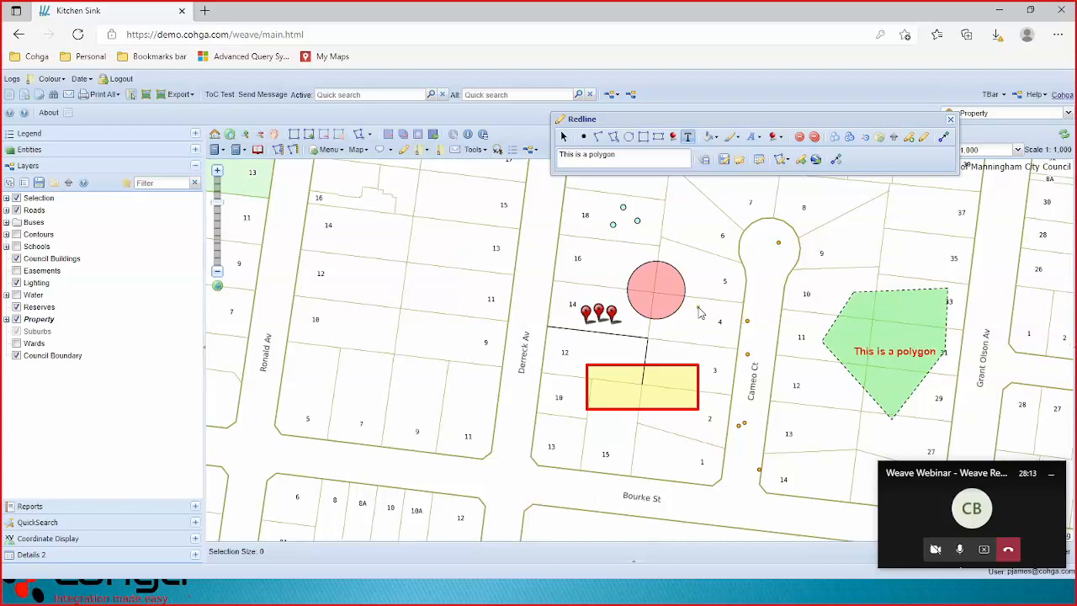
Create a shareable bookmark link described 'Test 123' and copy its URL.
{"action": "left_click", "coordinate": [224, 152]}
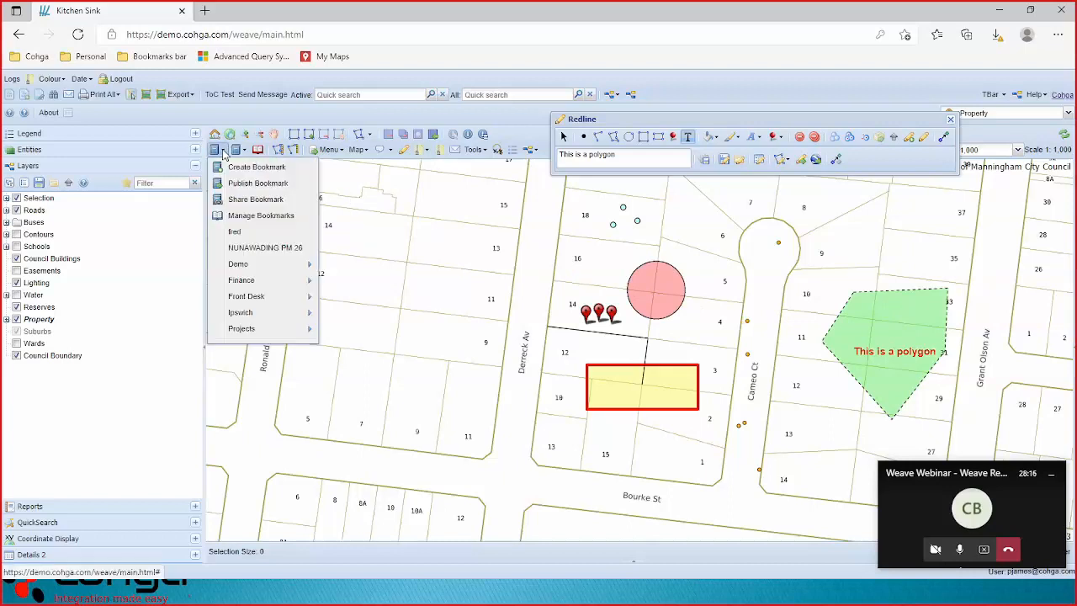
{"action": "left_click", "coordinate": [248, 199]}
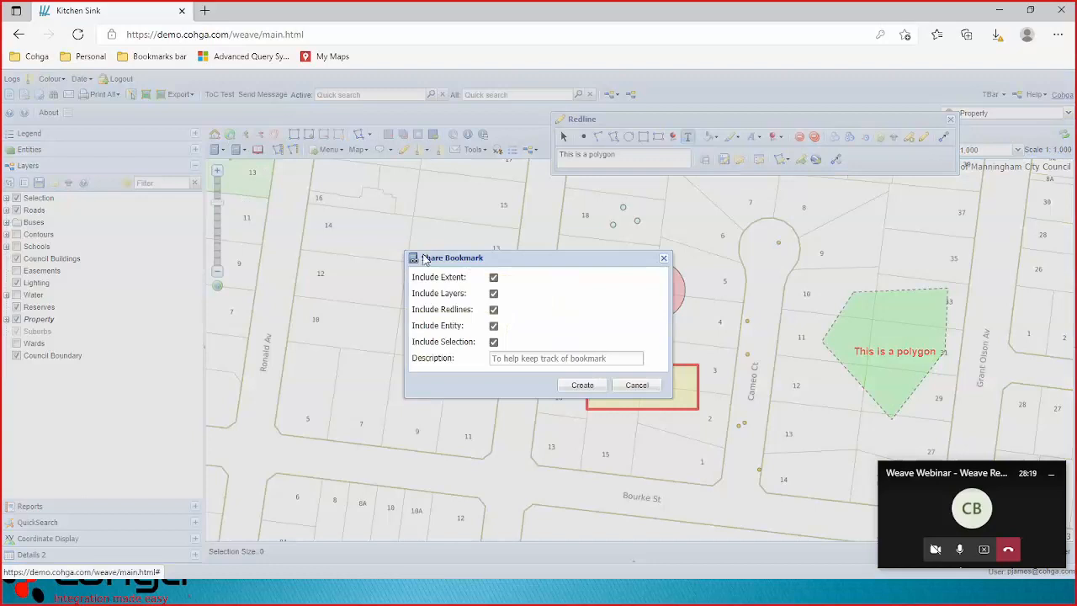
{"action": "left_click", "coordinate": [537, 354]}
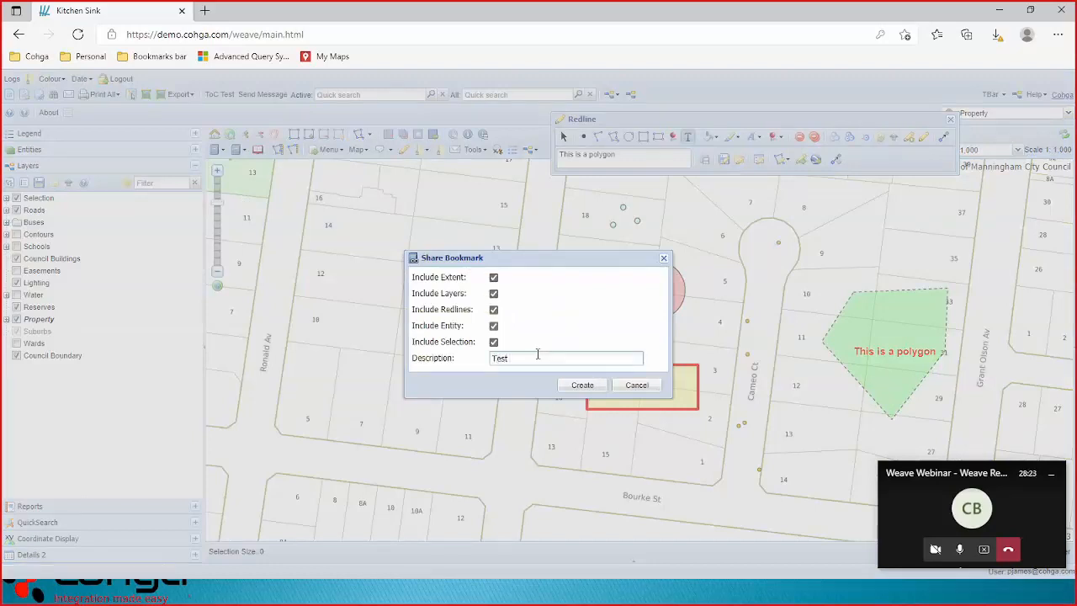
{"action": "left_click", "coordinate": [584, 385]}
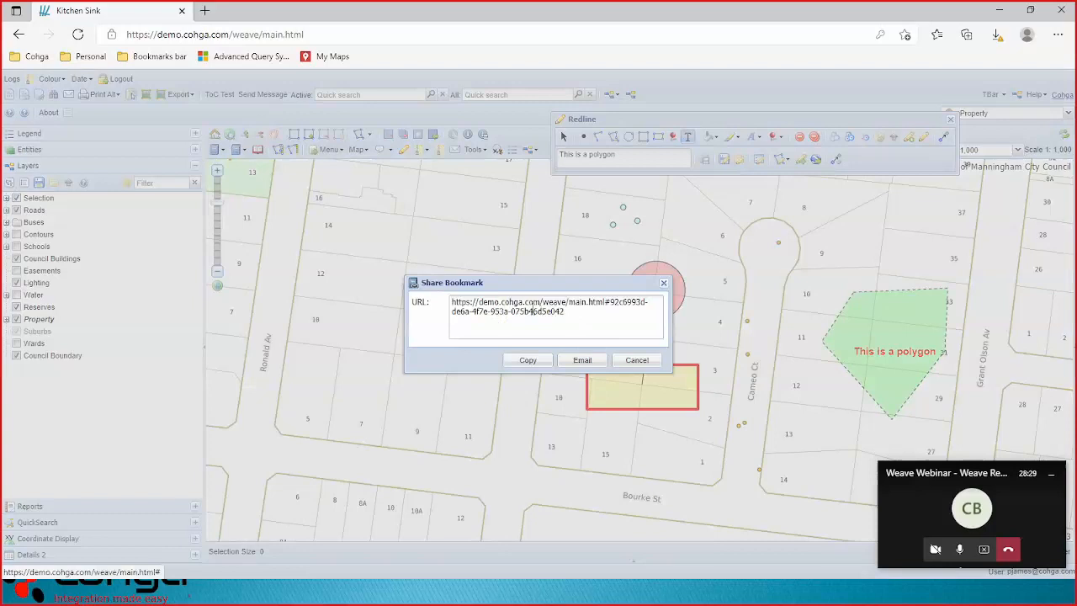
{"action": "left_click", "coordinate": [530, 362]}
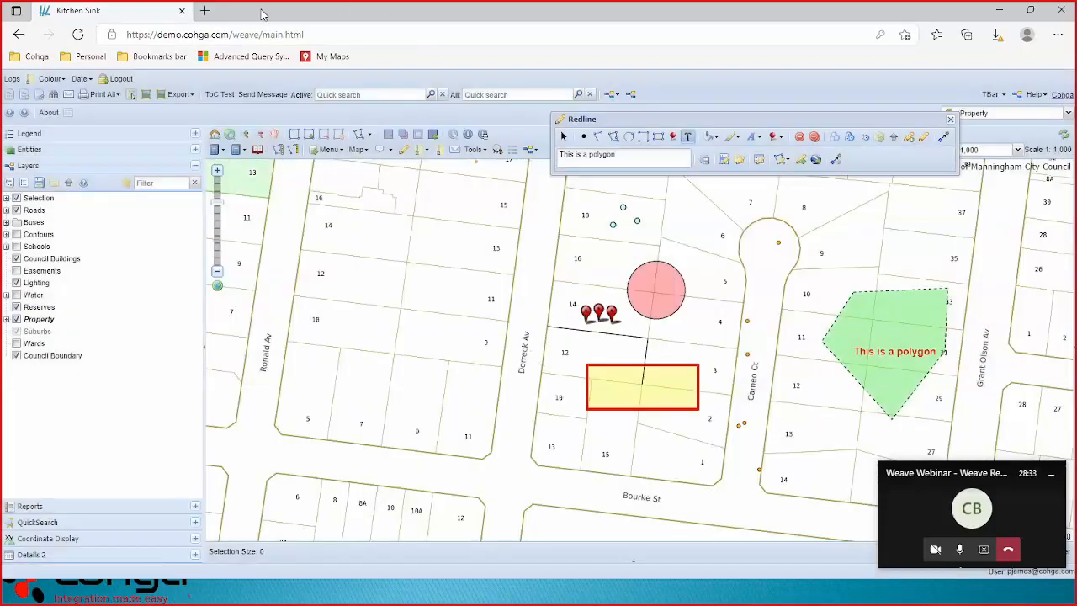
Open the copied bookmark URL in a new Edge tab.
{"action": "left_click", "coordinate": [206, 12]}
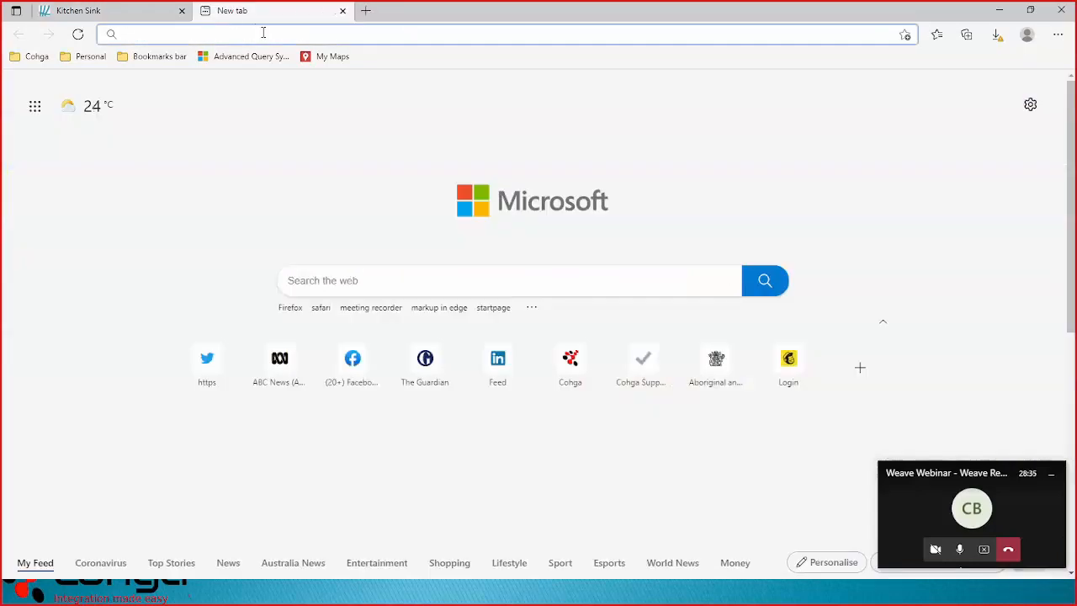
{"action": "key", "text": "ctrl+v"}
{"action": "key", "text": "Return"}
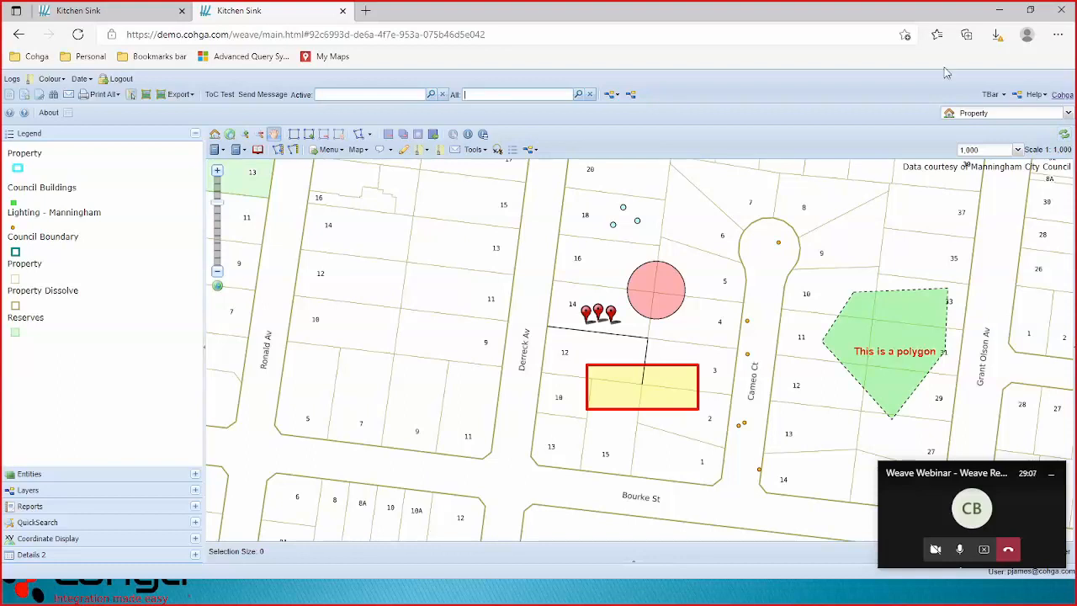
Close the shared-bookmark tab to return to the original map session.
{"action": "left_click", "coordinate": [343, 12]}
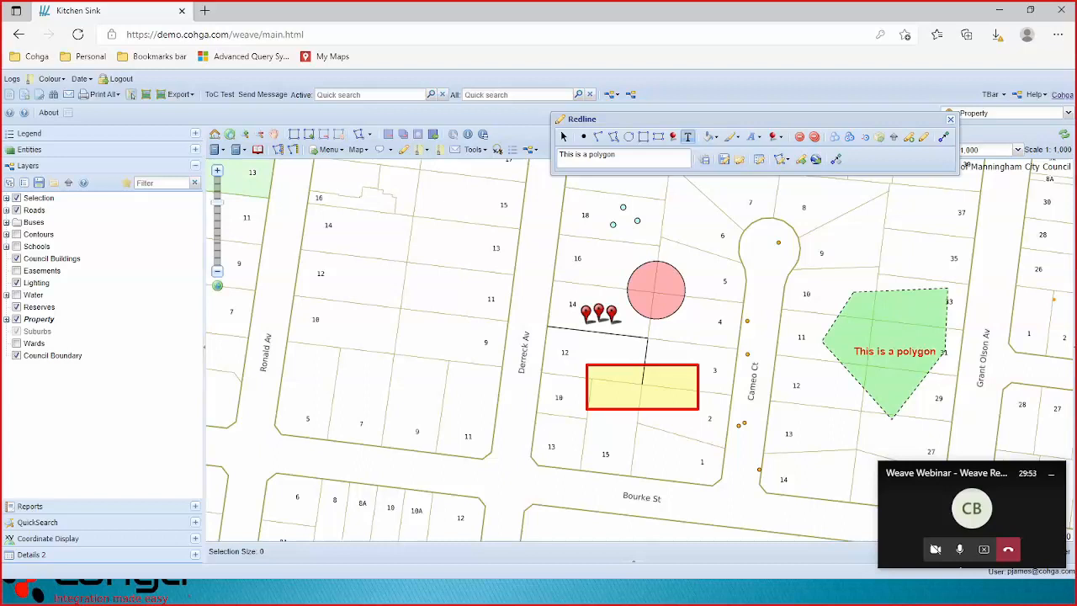
Create a line from three pasted GDA94 longitude/latitude coordinate pairs.
{"action": "left_click", "coordinate": [908, 141]}
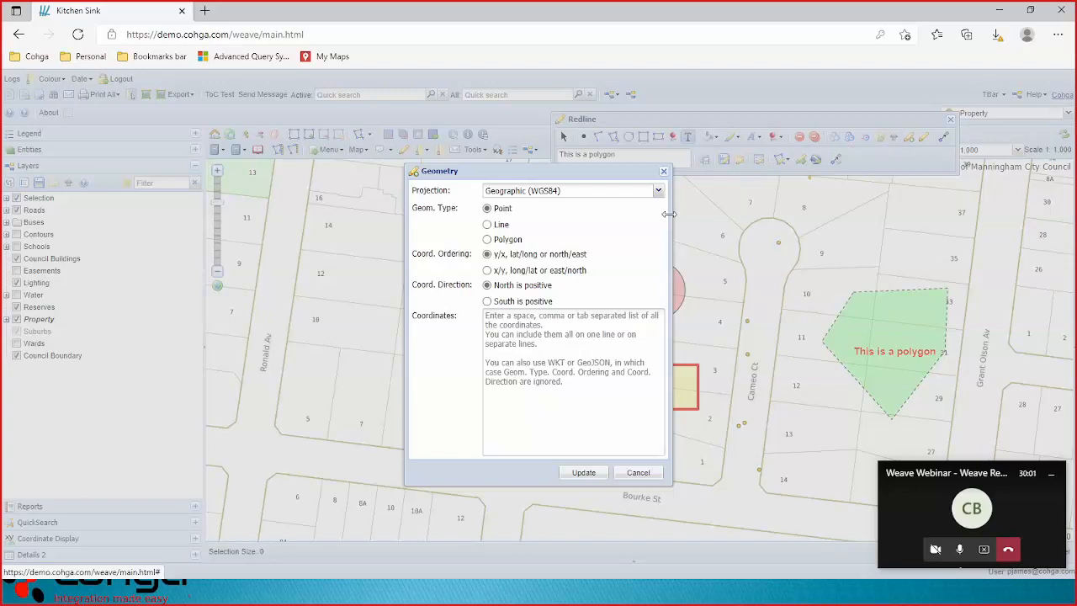
{"action": "left_click", "coordinate": [658, 191]}
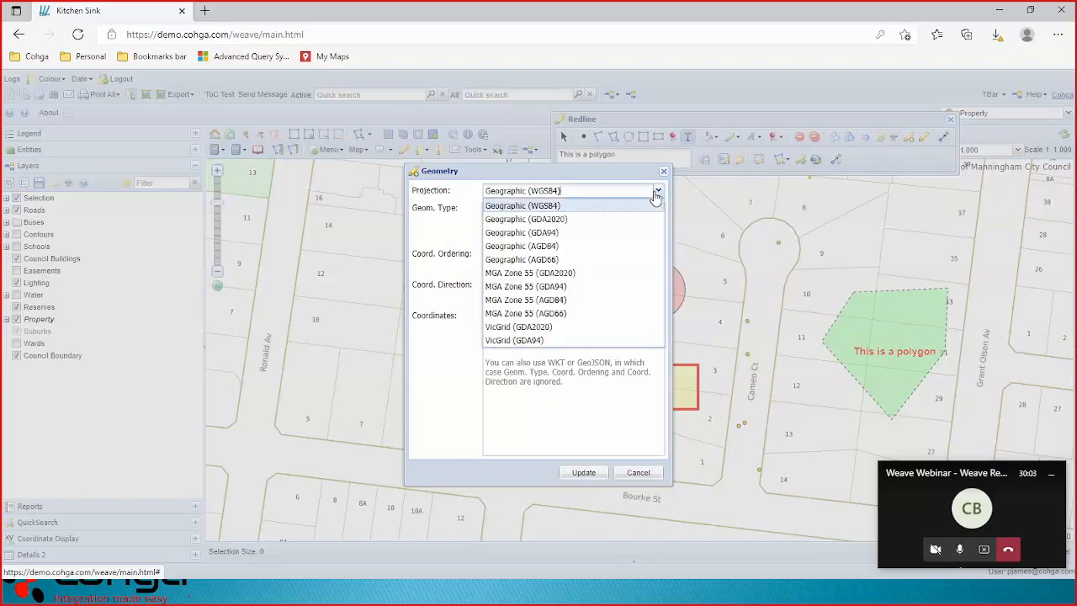
{"action": "left_click", "coordinate": [617, 233]}
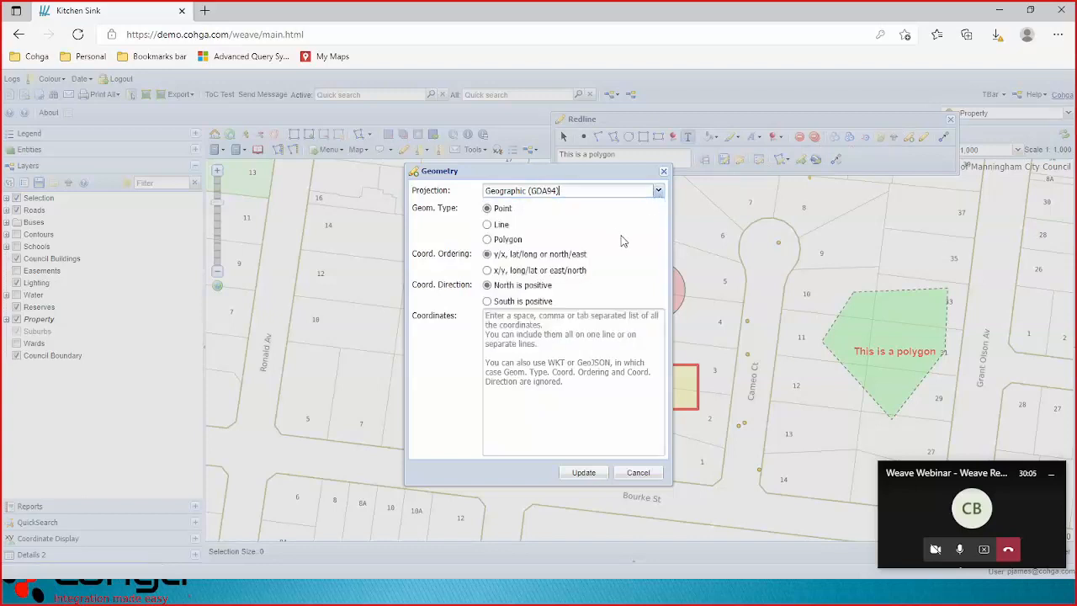
{"action": "left_click", "coordinate": [499, 228]}
{"action": "left_click", "coordinate": [487, 271]}
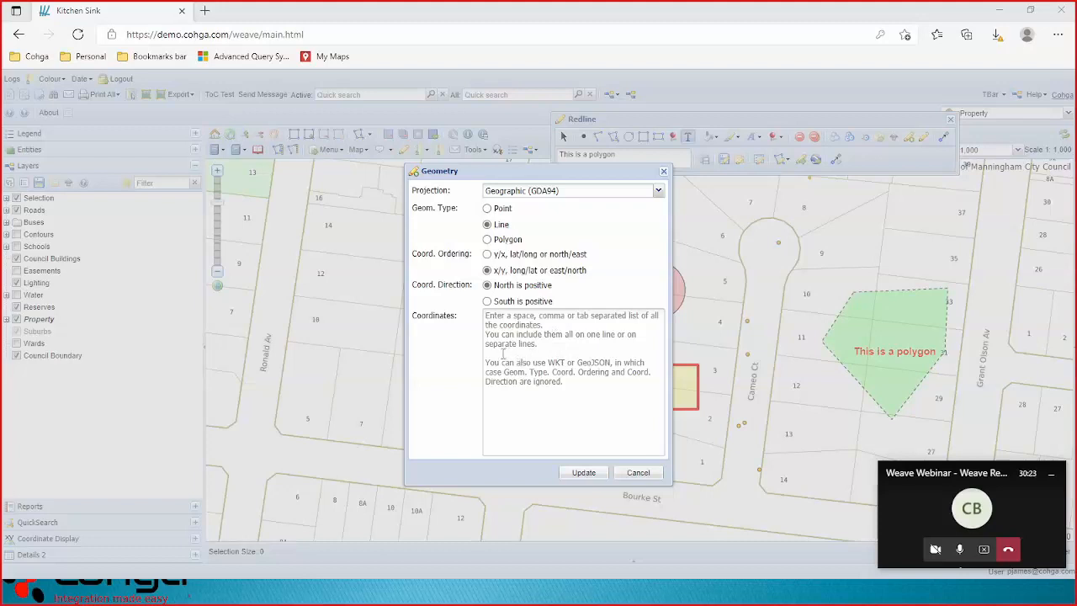
{"action": "left_click", "coordinate": [523, 339]}
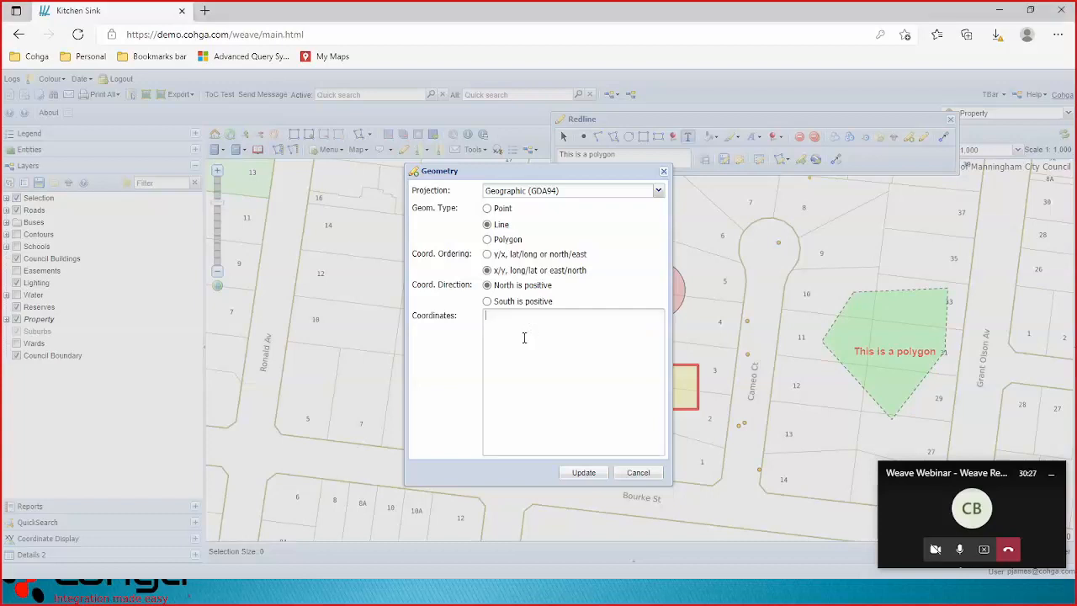
{"action": "key", "text": "ctrl+v"}
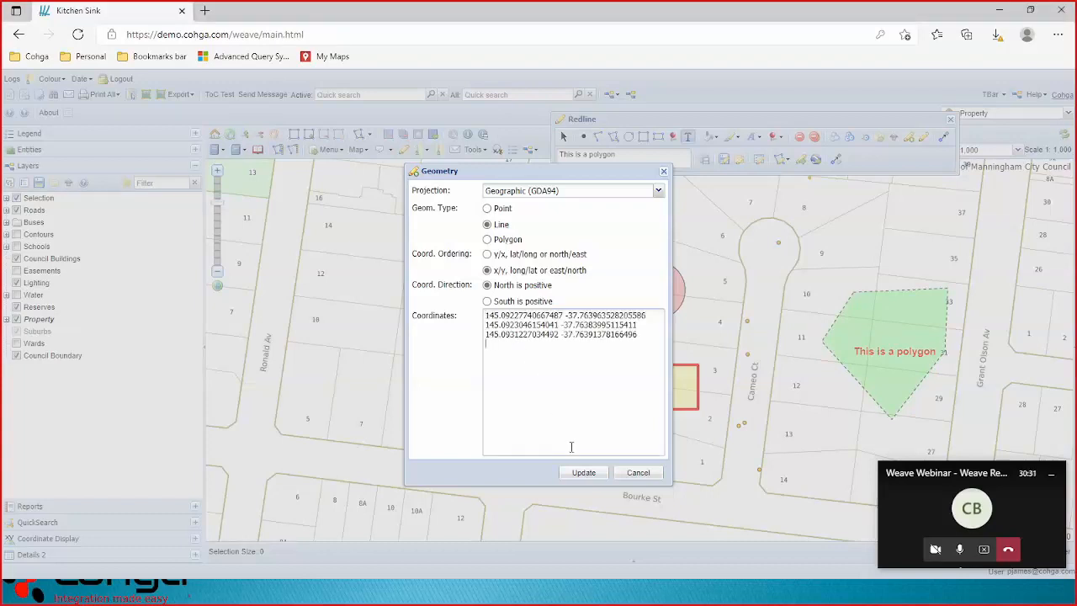
{"action": "left_click", "coordinate": [593, 476]}
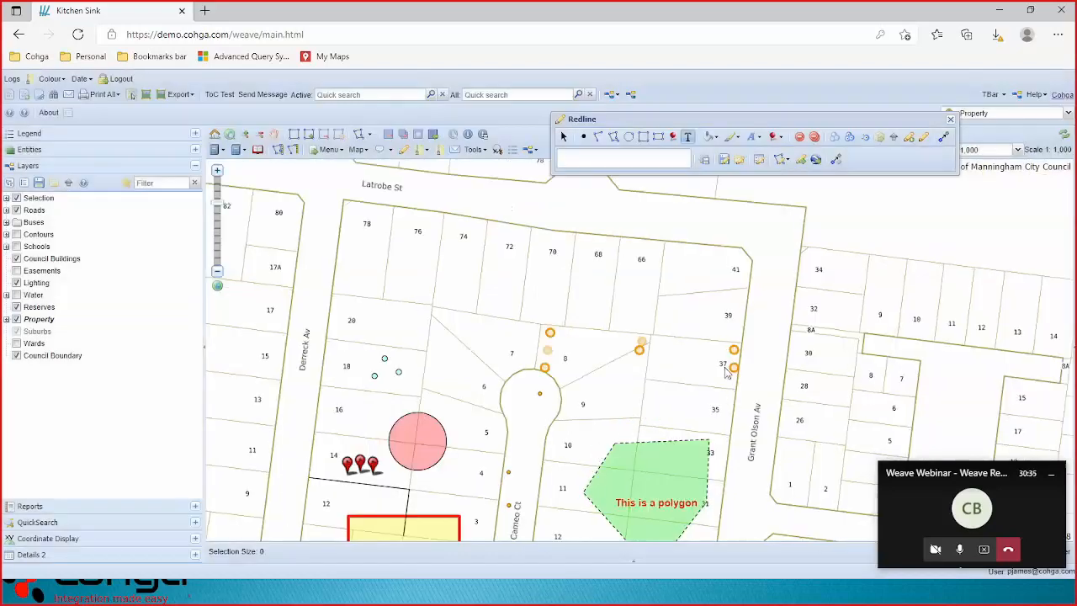
Style the new line bright green at full opacity with the third line width.
{"action": "left_click", "coordinate": [738, 140]}
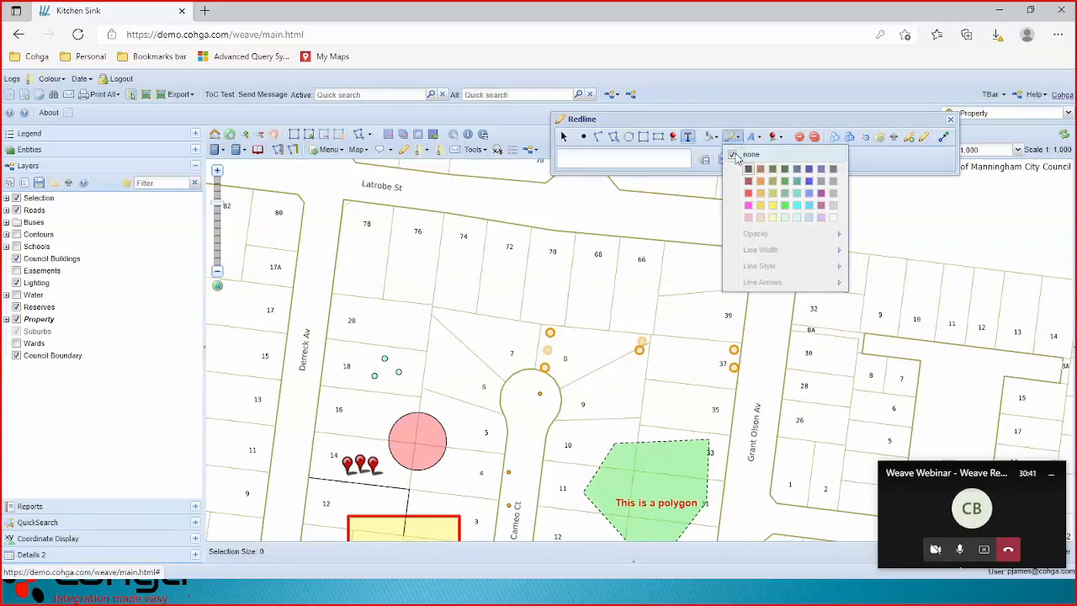
{"action": "left_click", "coordinate": [745, 167]}
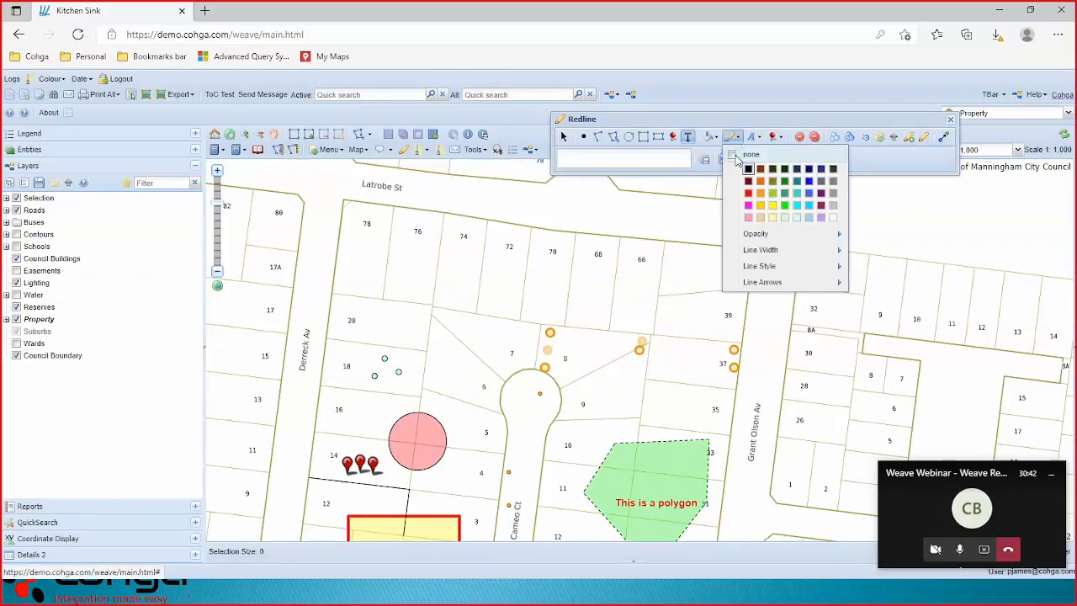
{"action": "left_click", "coordinate": [785, 207]}
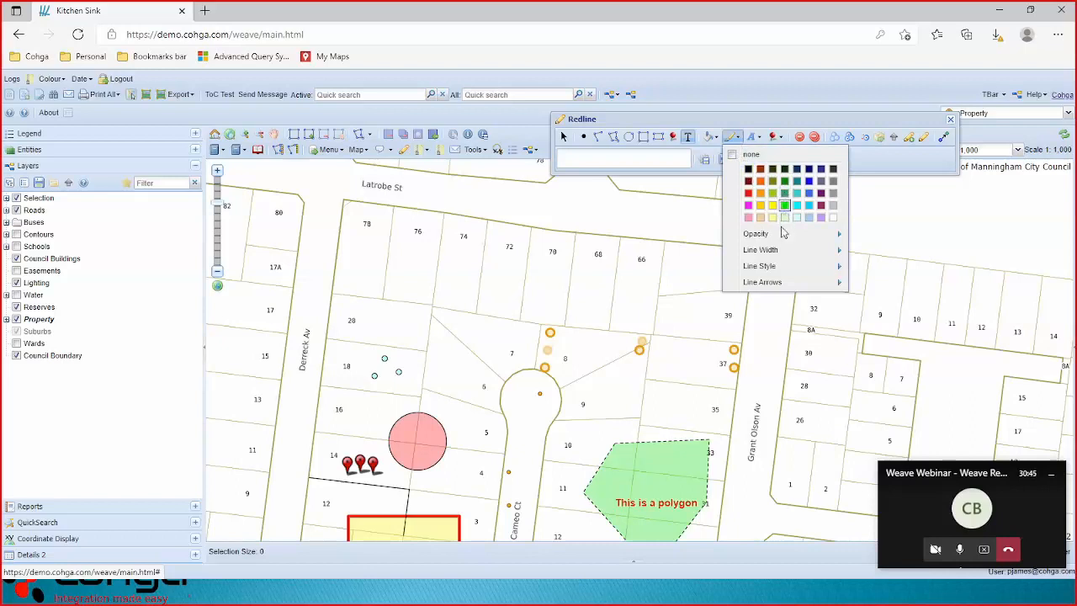
{"action": "mouse_move", "coordinate": [852, 249]}
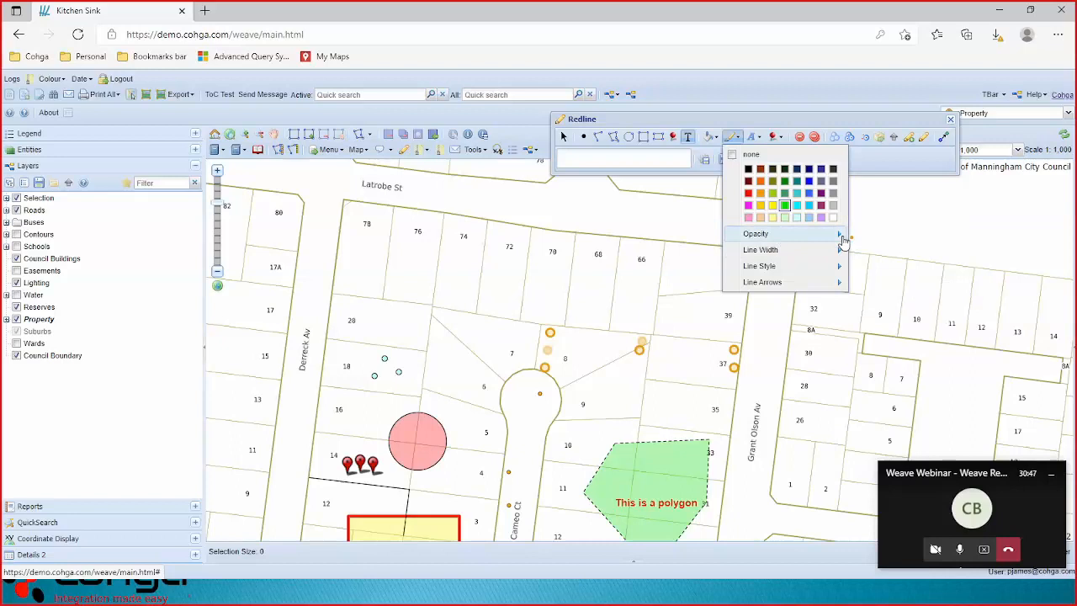
{"action": "left_click_drag", "start_coordinate": [912, 239], "coordinate": [951, 244]}
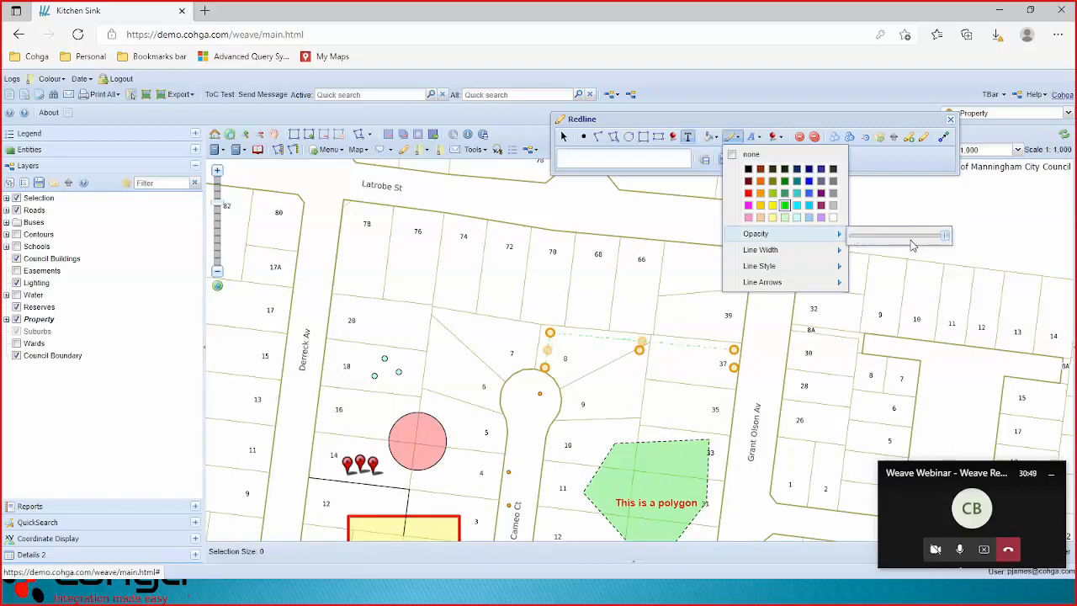
{"action": "left_click", "coordinate": [878, 282]}
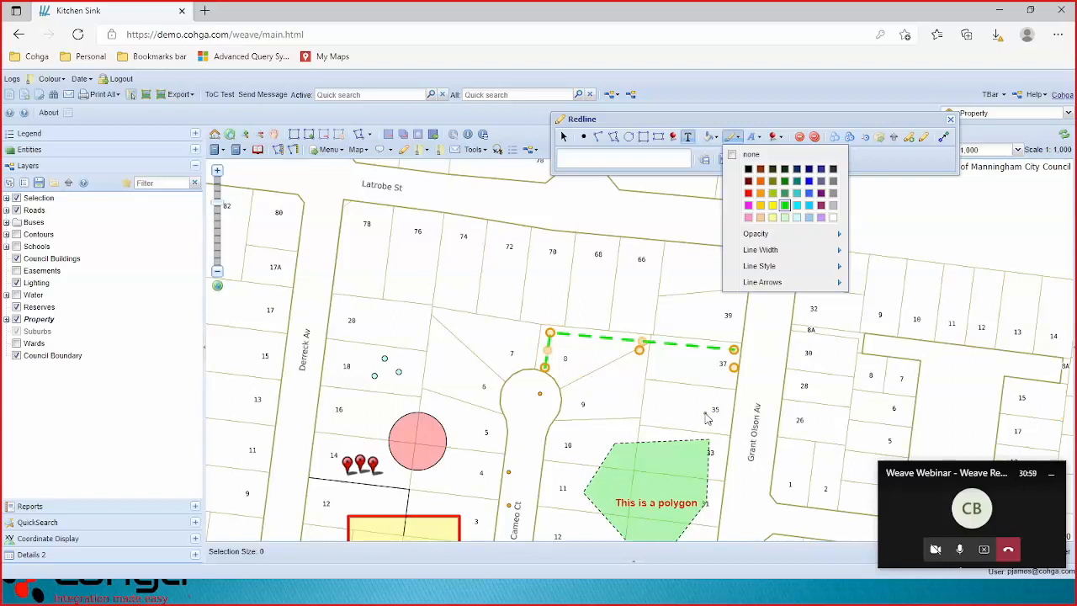
{"action": "left_click", "coordinate": [913, 159]}
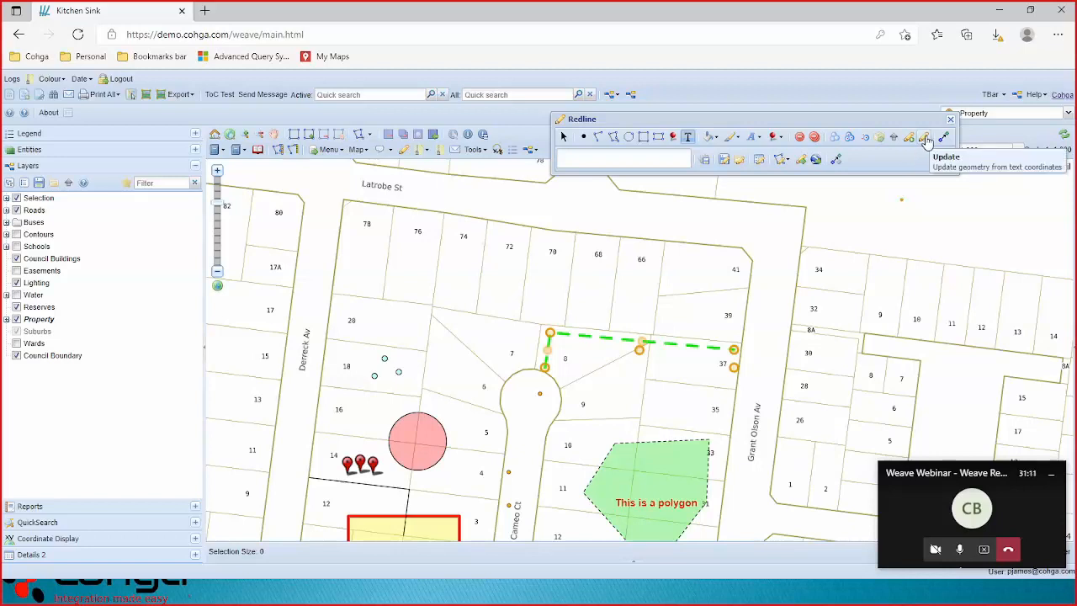
Paste a new first coordinate pair in Geographic (GDA94) so the green line extends down Cameo Ct.
{"action": "left_click", "coordinate": [925, 140]}
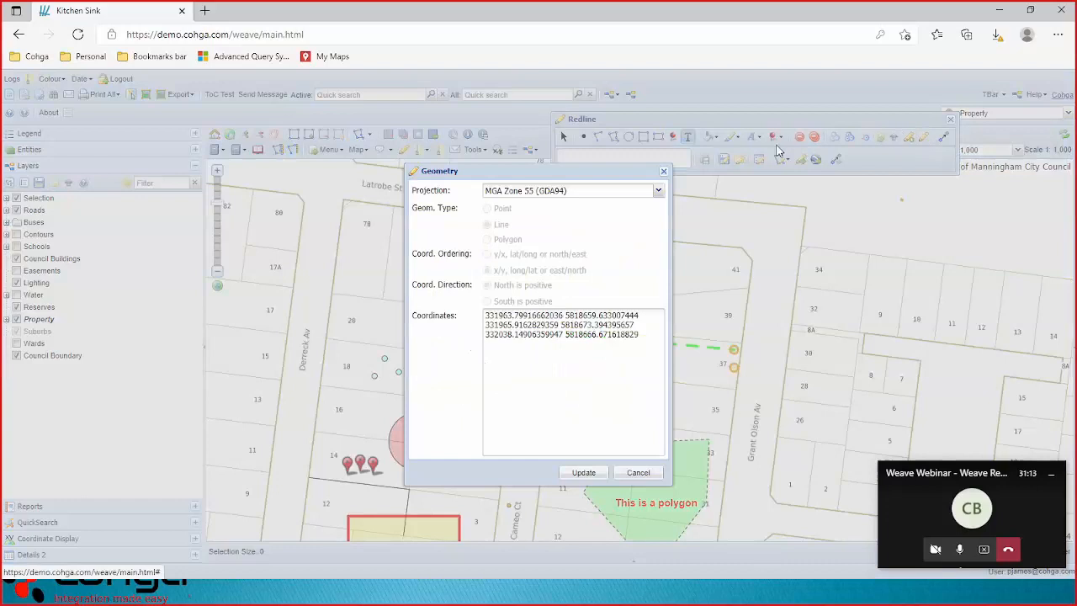
{"action": "left_click", "coordinate": [658, 190]}
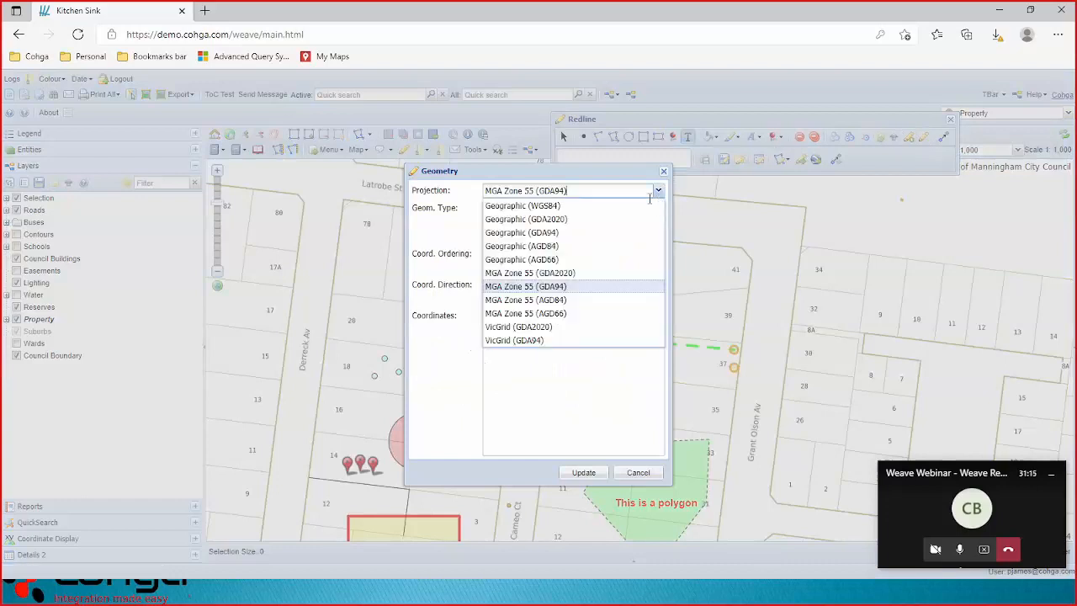
{"action": "left_click", "coordinate": [602, 235]}
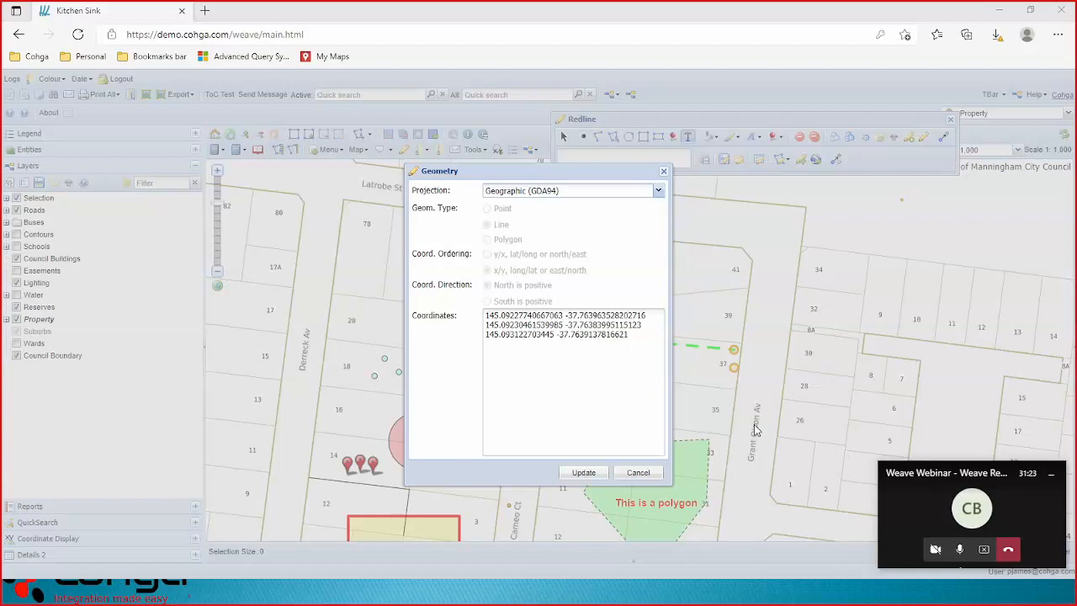
{"action": "left_click_drag", "start_coordinate": [486, 315], "coordinate": [654, 314]}
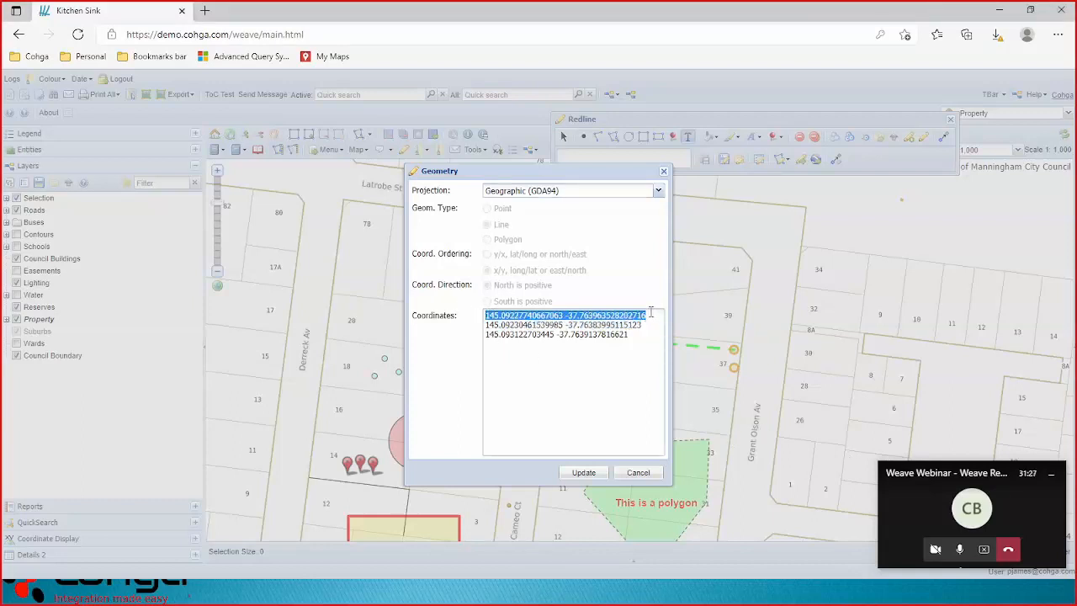
{"action": "type", "text": "145.09222422664573 -37.76427979622515"}
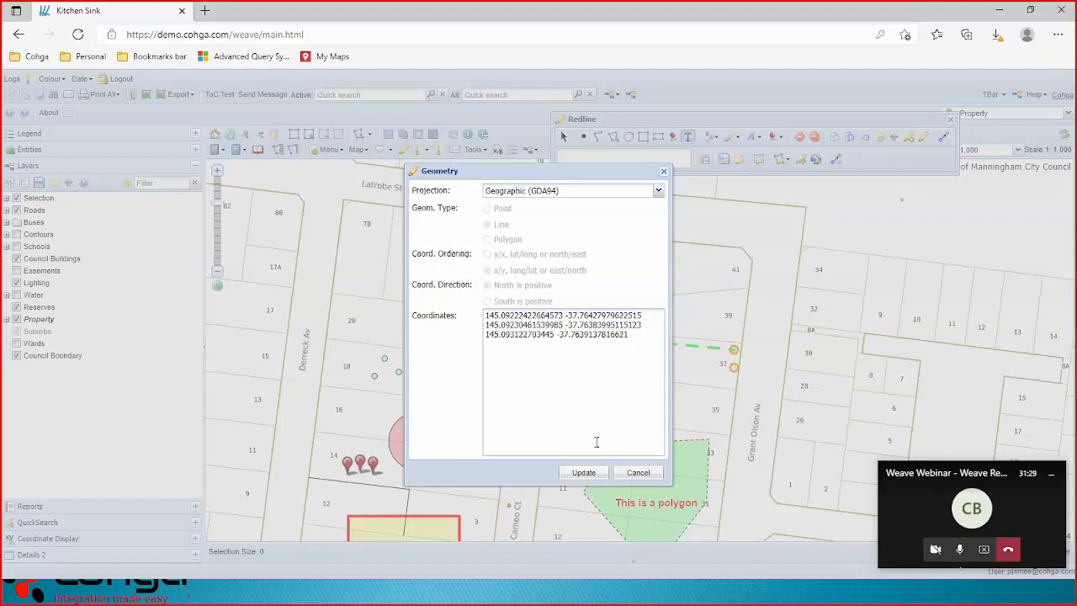
{"action": "left_click_drag", "start_coordinate": [577, 183], "coordinate": [397, 171]}
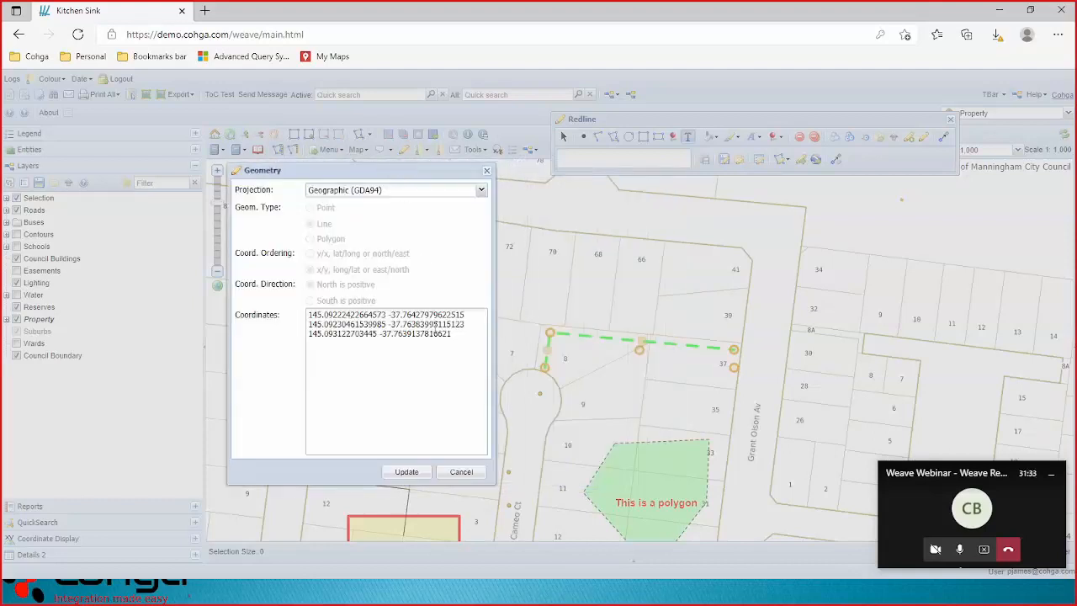
{"action": "left_click", "coordinate": [408, 472]}
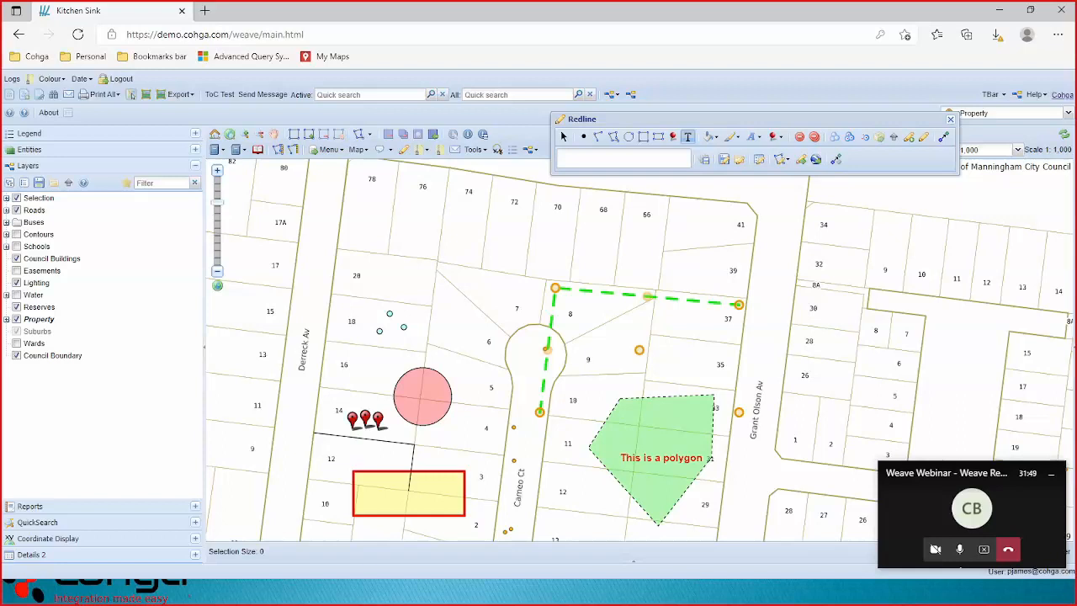
{"action": "left_click", "coordinate": [893, 139]}
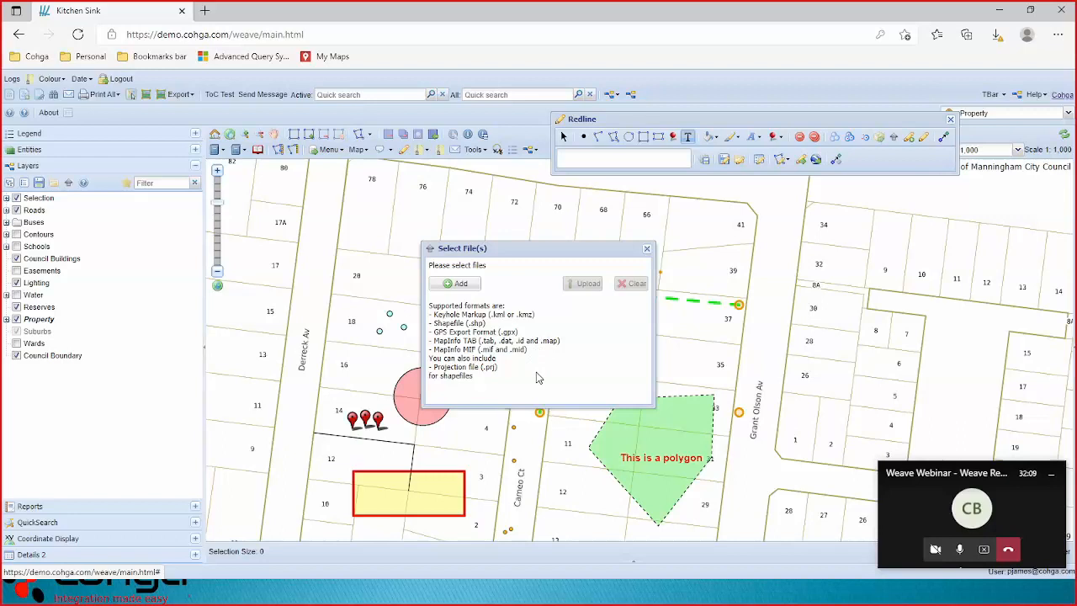
{"action": "left_click", "coordinate": [459, 284]}
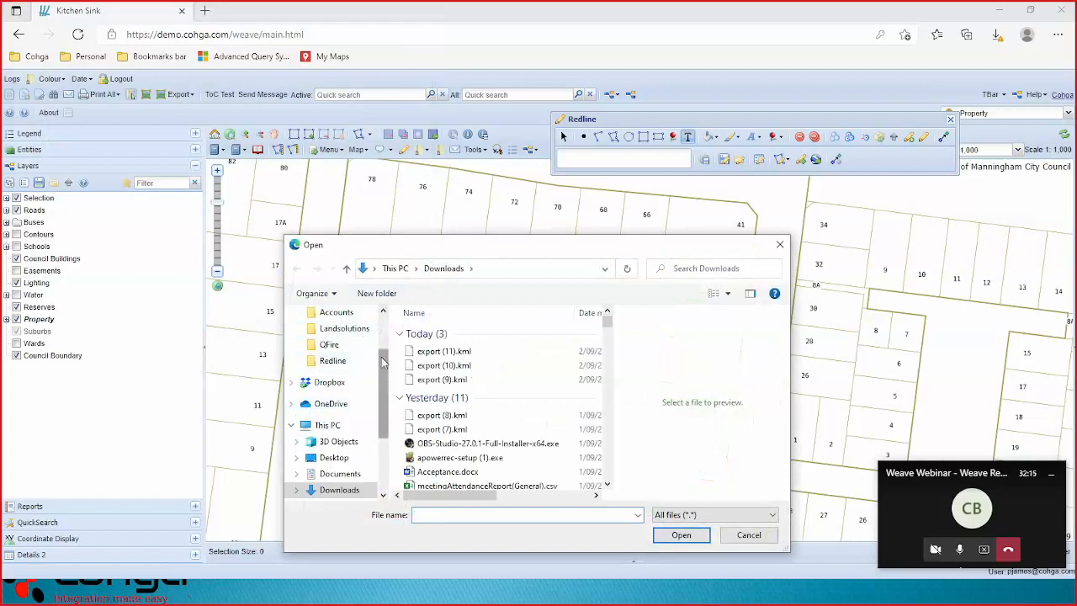
{"action": "left_click", "coordinate": [336, 367]}
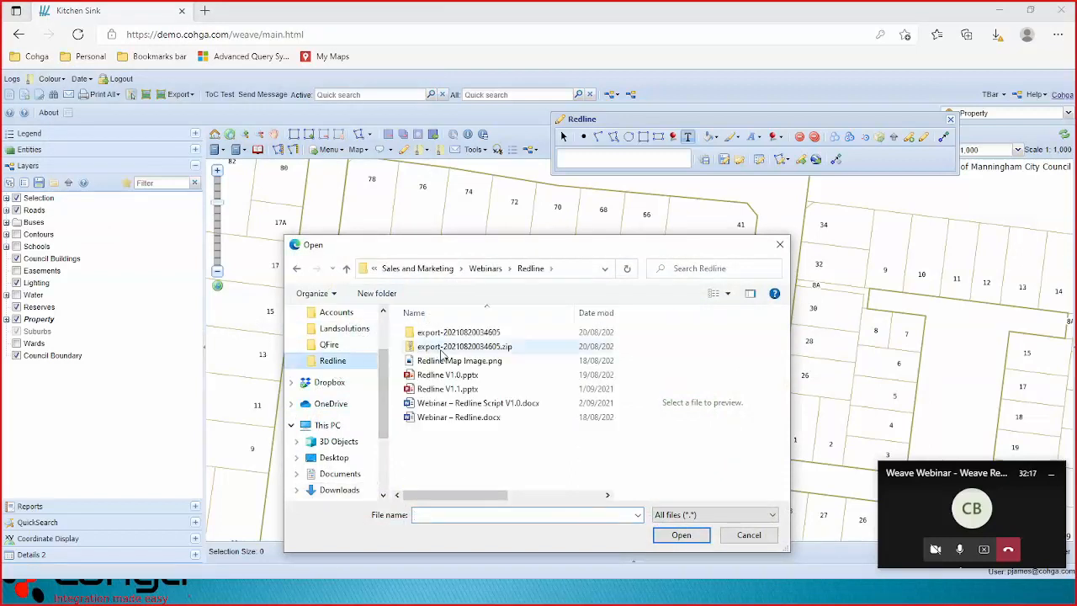
{"action": "double_click", "coordinate": [472, 332]}
{"action": "left_click", "coordinate": [470, 361]}
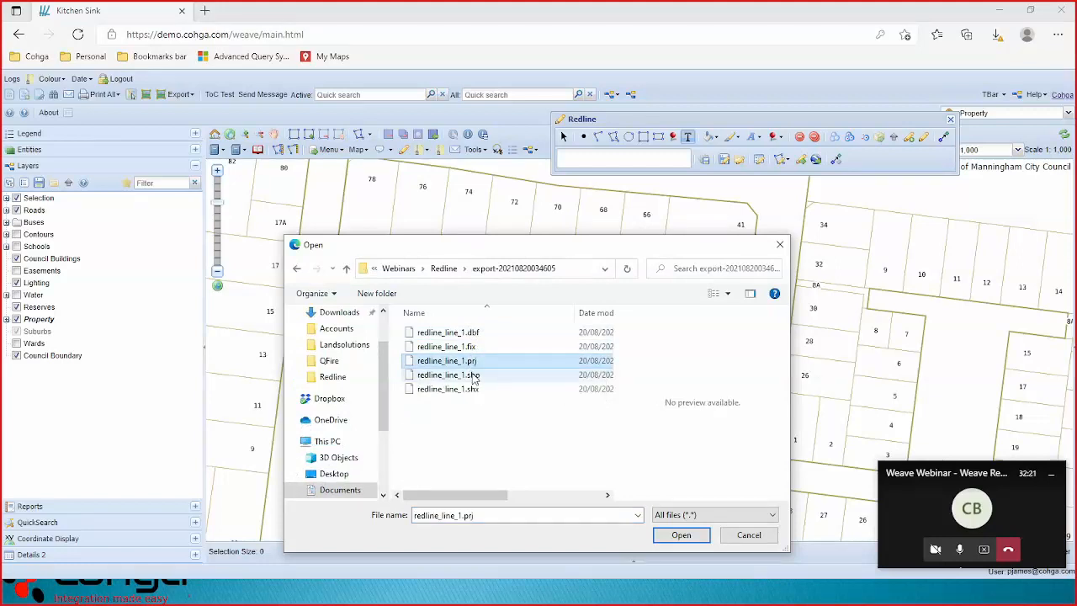
{"action": "left_click", "coordinate": [473, 376], "text": "ctrl"}
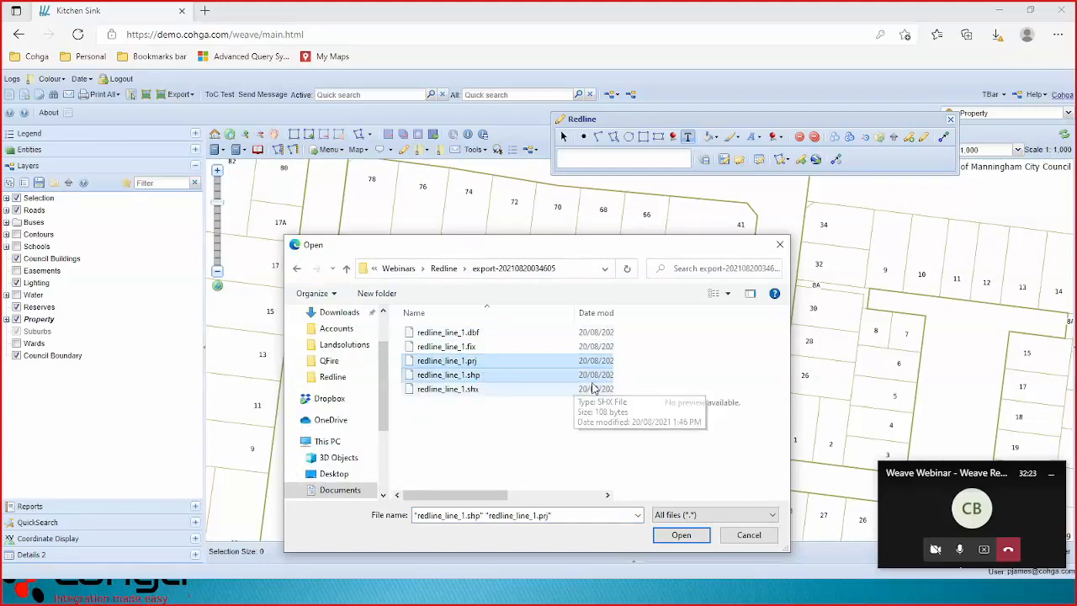
{"action": "left_click", "coordinate": [685, 538]}
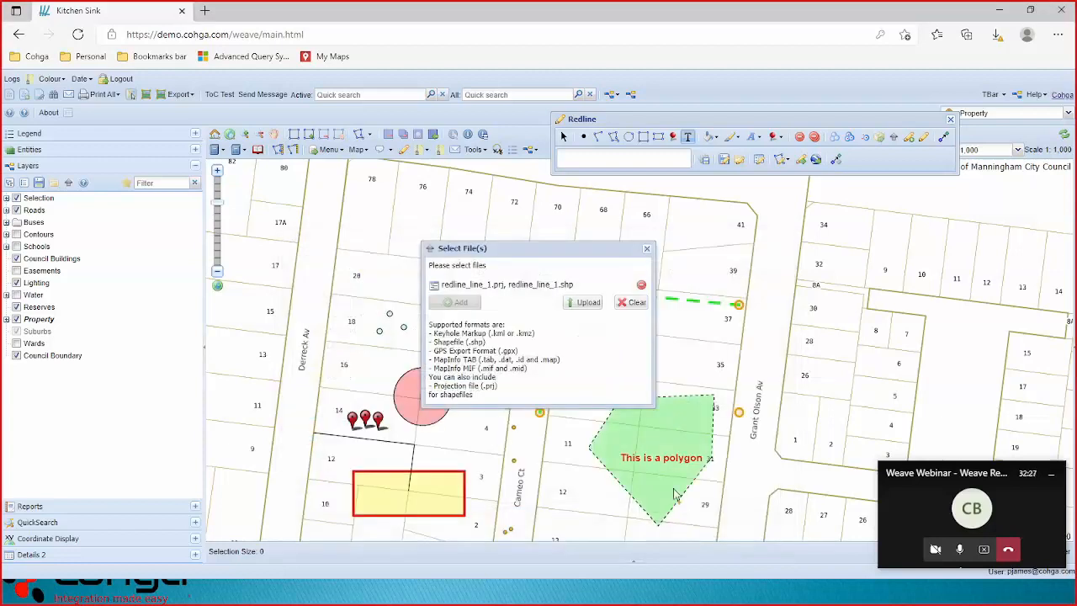
{"action": "left_click", "coordinate": [587, 303]}
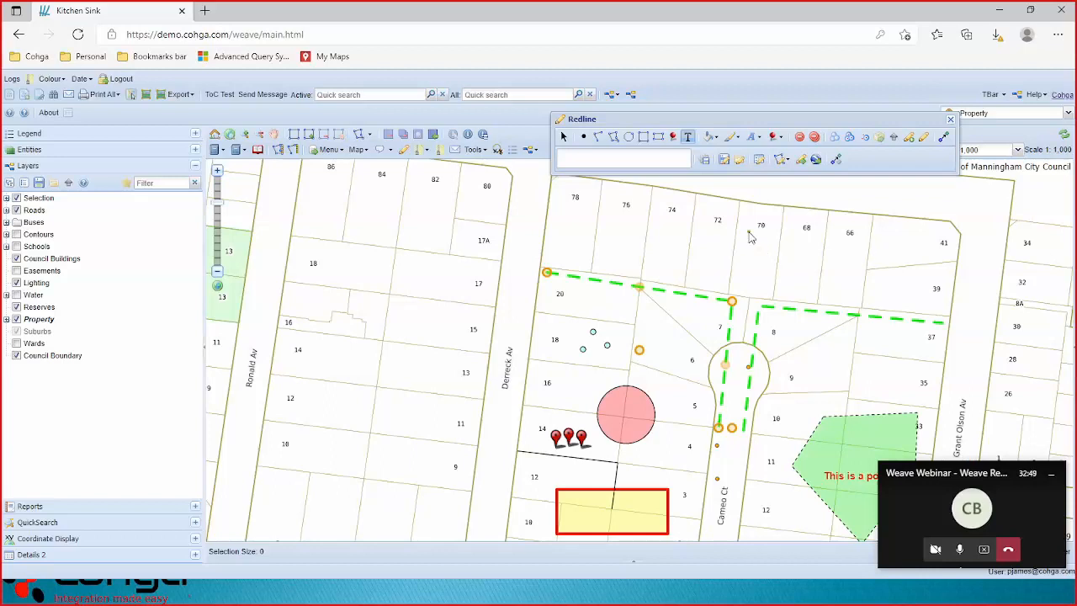
{"action": "right_click", "coordinate": [48, 326]}
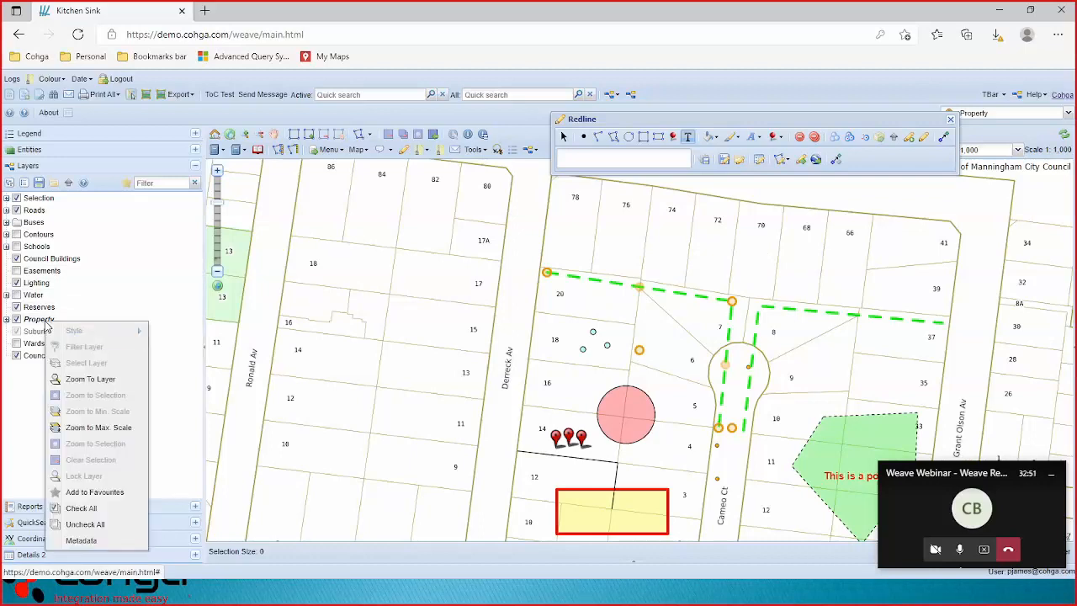
{"action": "left_click", "coordinate": [93, 383]}
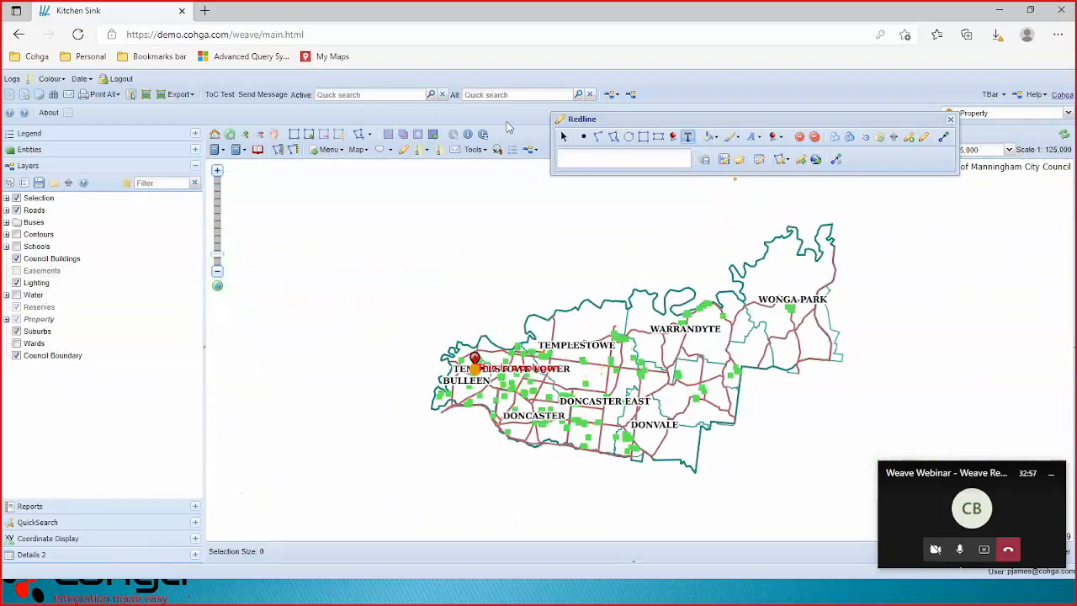
{"action": "left_click", "coordinate": [486, 95]}
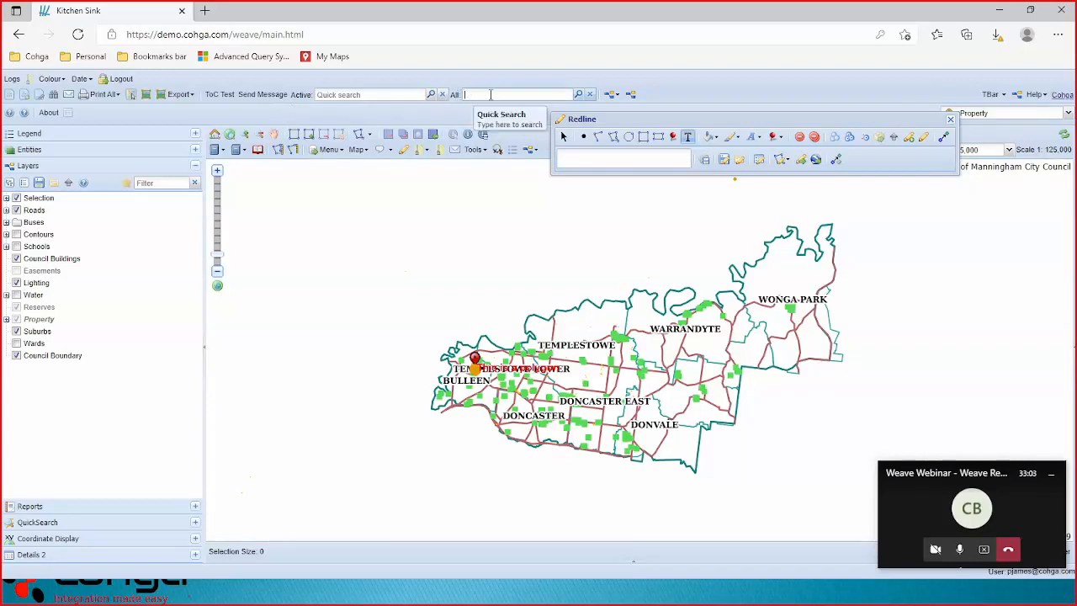
{"action": "type", "text": "cameo"}
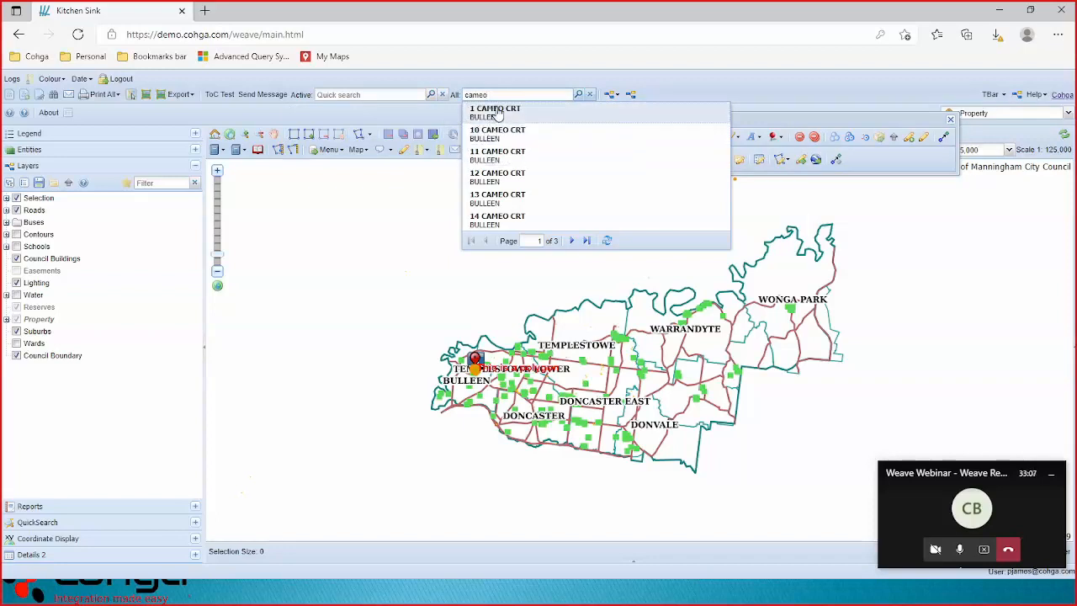
{"action": "left_click", "coordinate": [497, 113]}
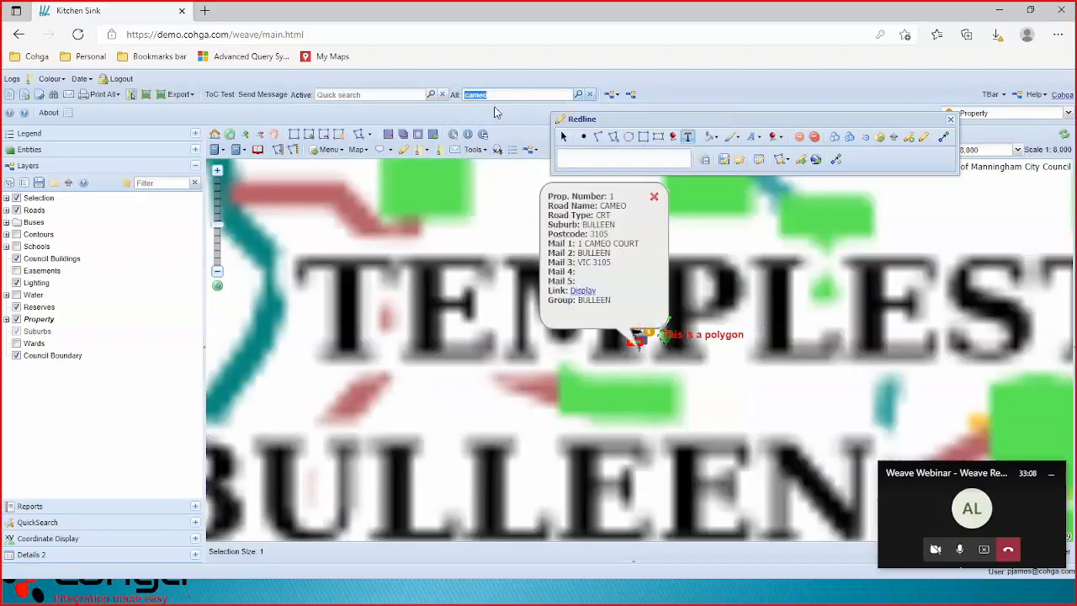
{"action": "left_click", "coordinate": [654, 199]}
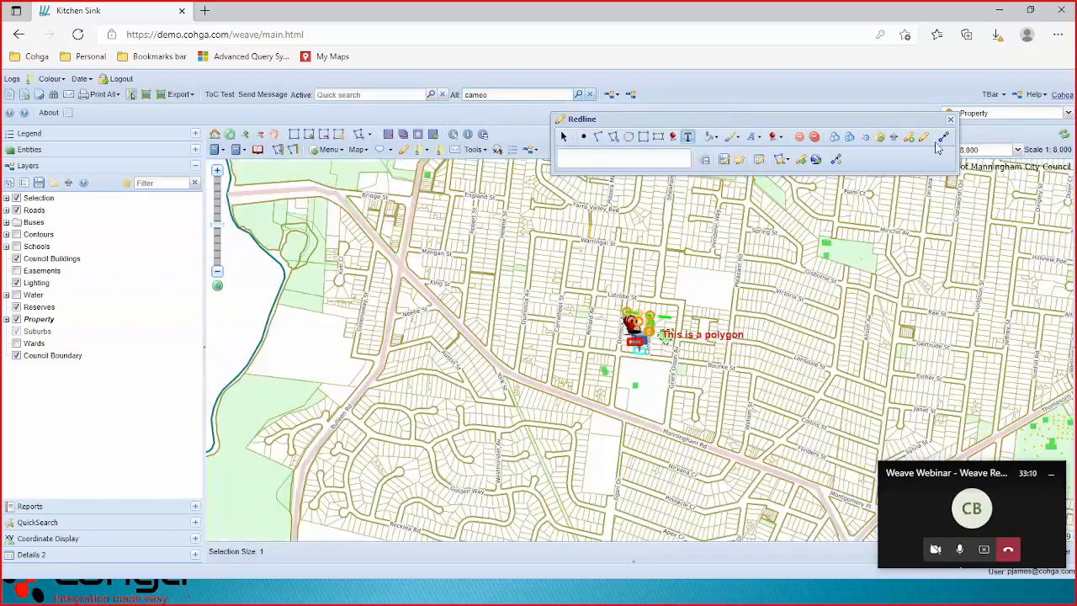
{"action": "left_click", "coordinate": [1018, 149]}
{"action": "left_click", "coordinate": [989, 210]}
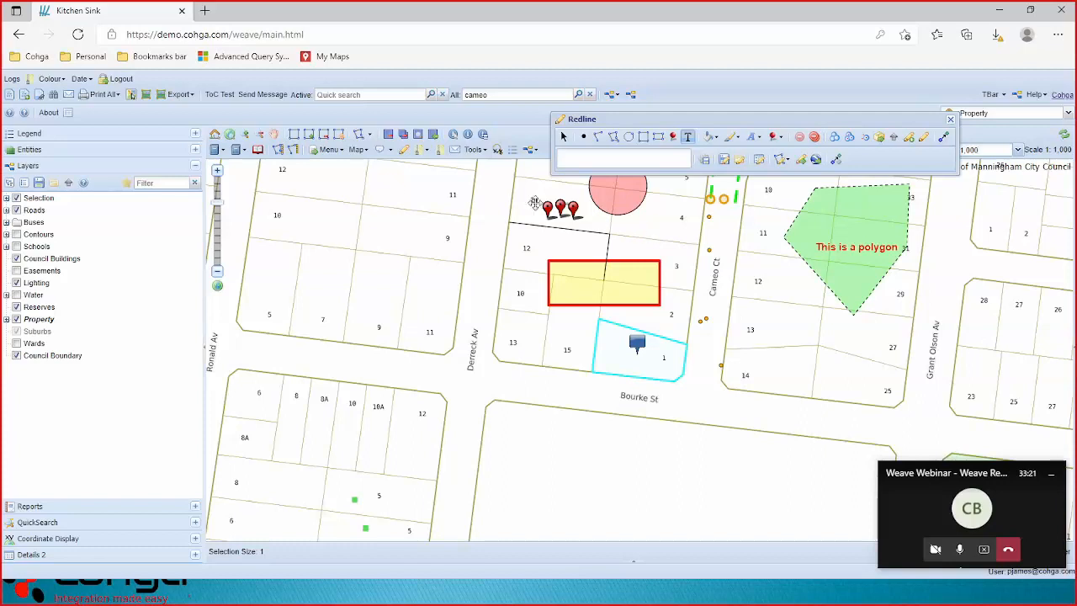
Pan to Cameo Ct, select parcel 6 and copy it into a new redline polygon.
{"action": "left_click", "coordinate": [273, 134]}
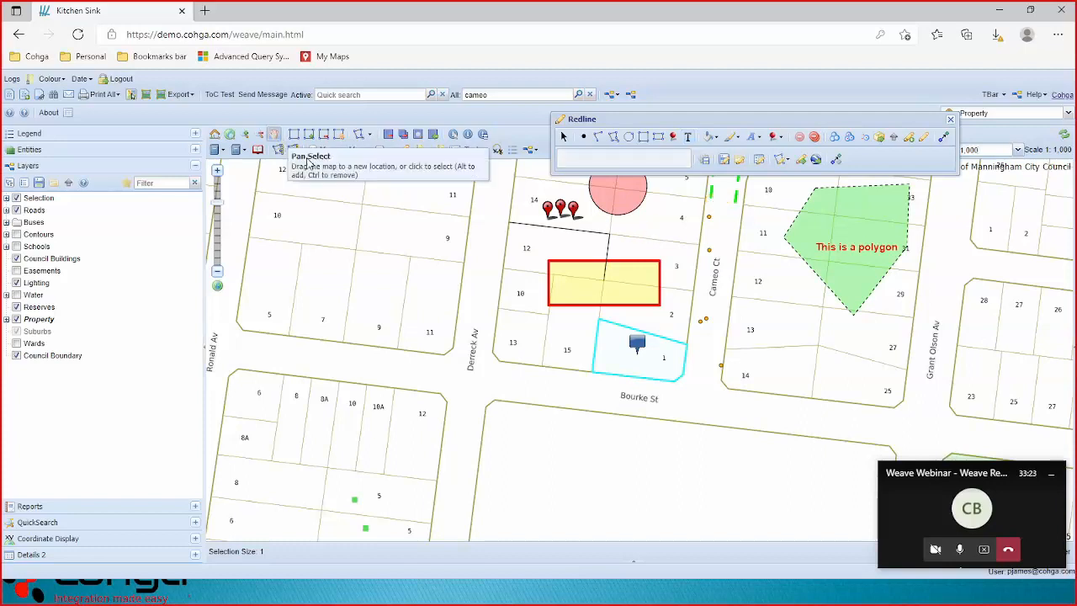
{"action": "left_click_drag", "start_coordinate": [672, 229], "coordinate": [650, 380]}
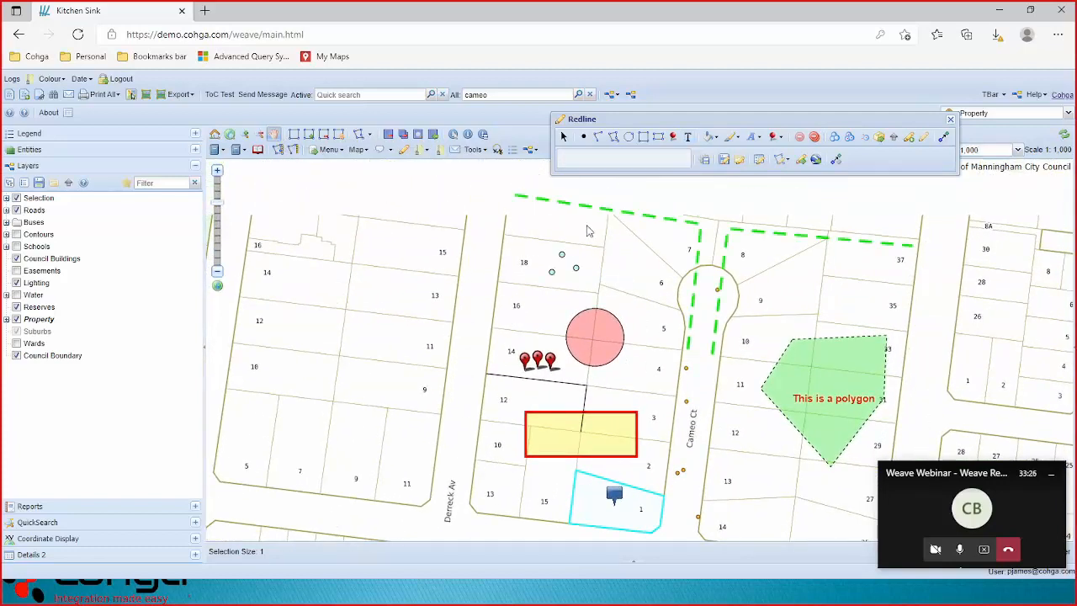
{"action": "left_click", "coordinate": [292, 135]}
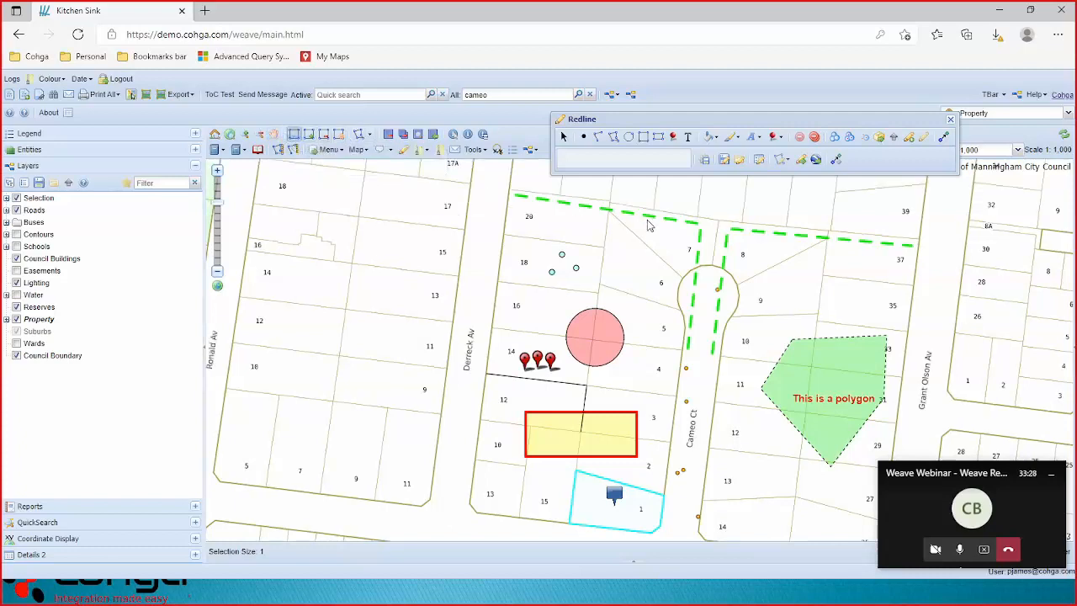
{"action": "left_click", "coordinate": [643, 290]}
{"action": "left_click", "coordinate": [725, 301]}
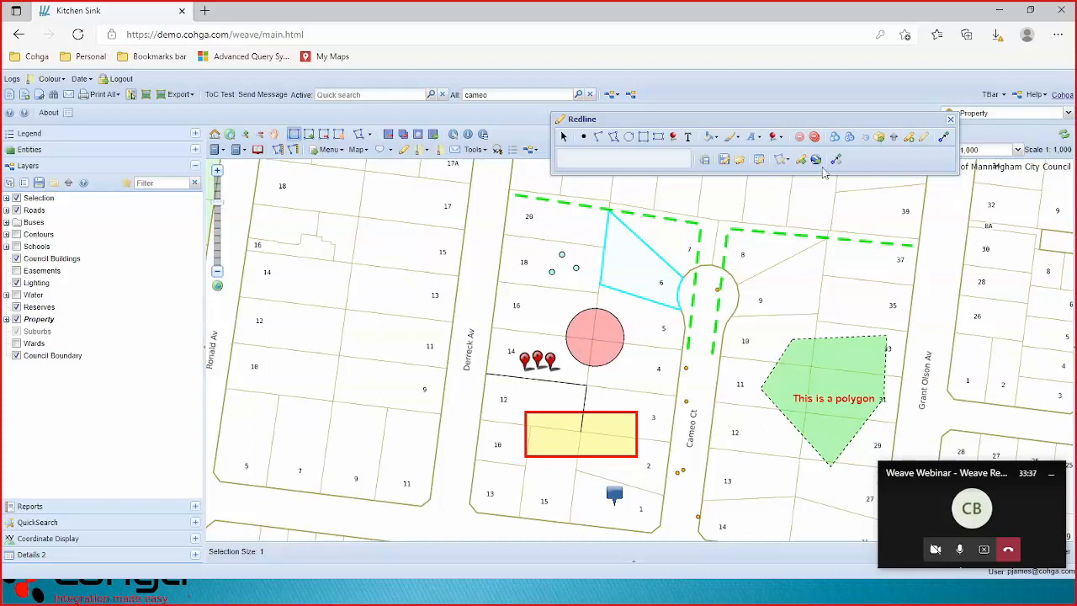
{"action": "left_click", "coordinate": [880, 138]}
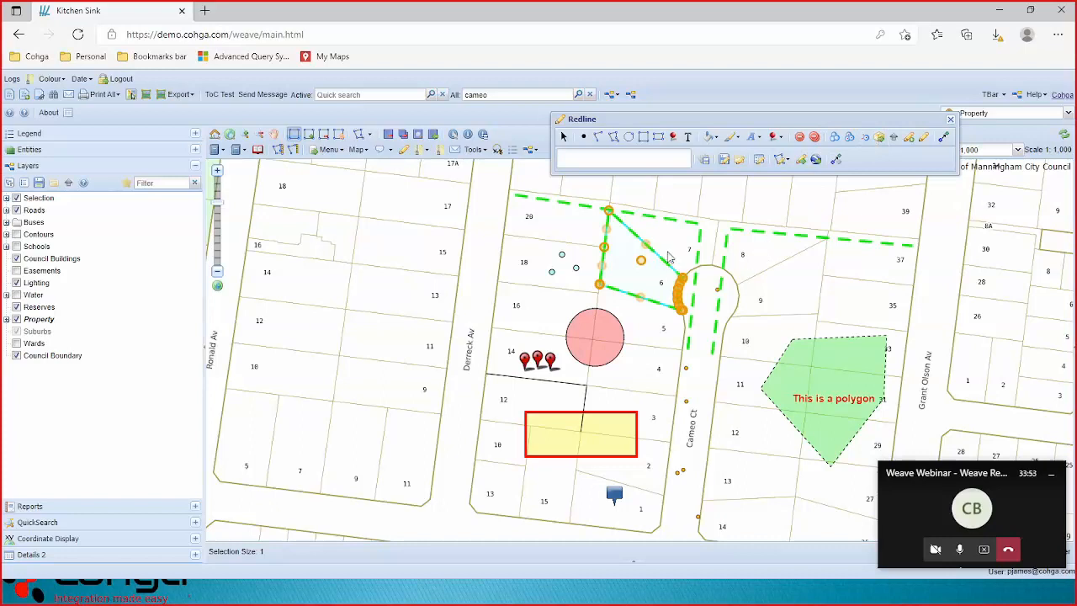
Give the lot 6 redline polygon a fully opaque yellow fill.
{"action": "left_click", "coordinate": [718, 138]}
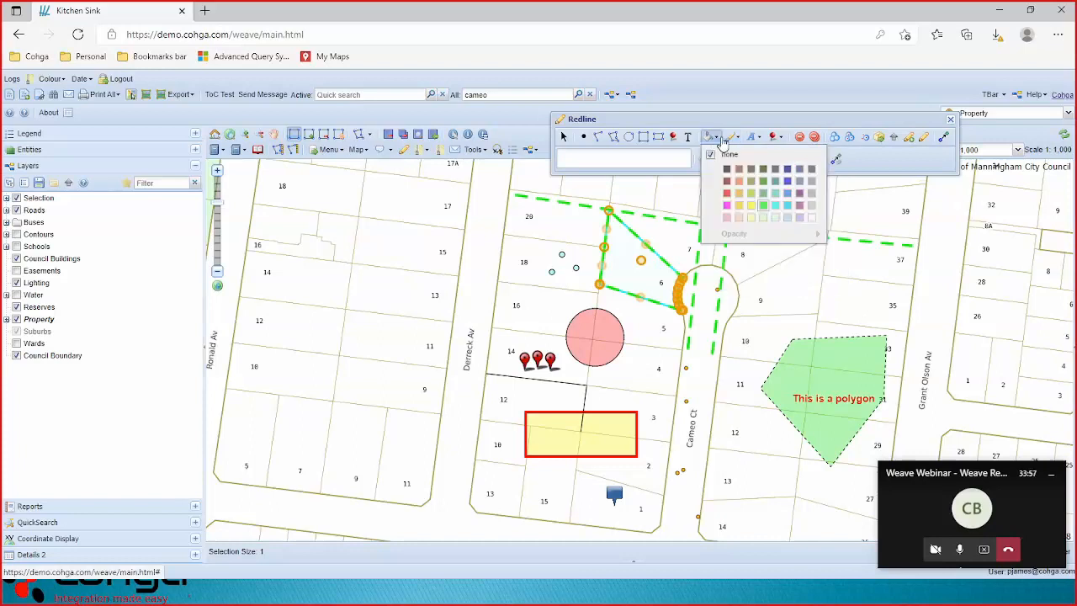
{"action": "left_click", "coordinate": [711, 156]}
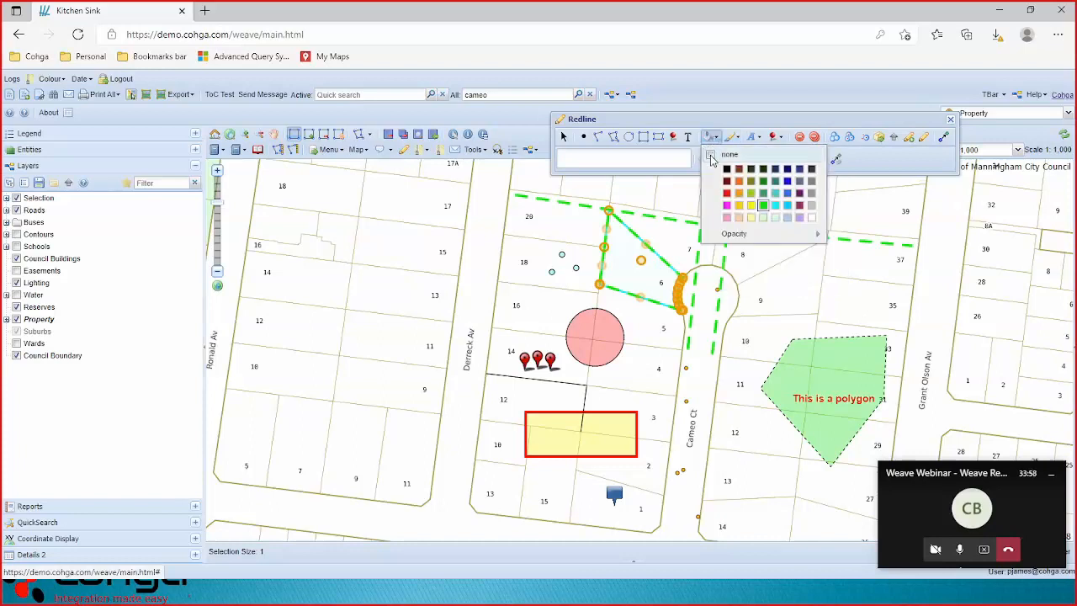
{"action": "left_click", "coordinate": [750, 207]}
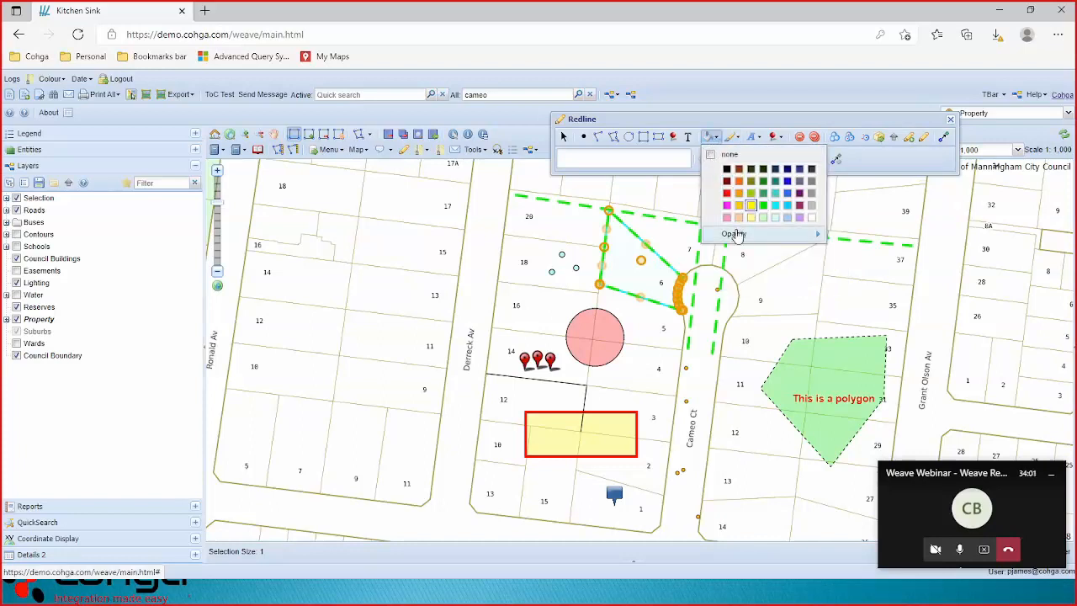
{"action": "mouse_move", "coordinate": [741, 236]}
{"action": "left_click_drag", "start_coordinate": [833, 238], "coordinate": [869, 235]}
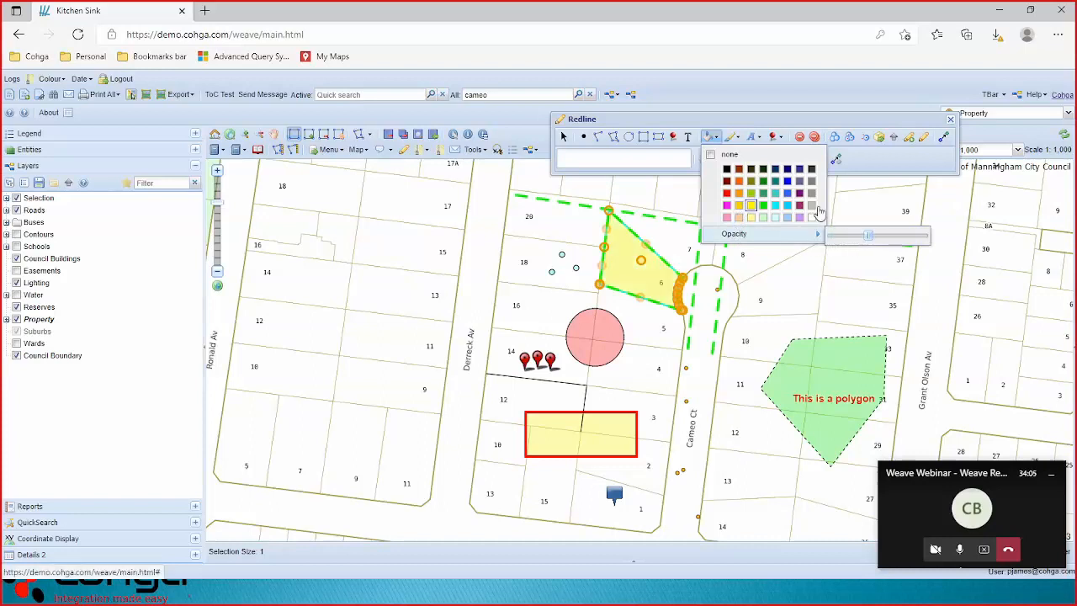
{"action": "left_click", "coordinate": [737, 139]}
Make the polygon's outline black with a dashed line style.
{"action": "left_click", "coordinate": [737, 138]}
{"action": "left_click", "coordinate": [748, 170]}
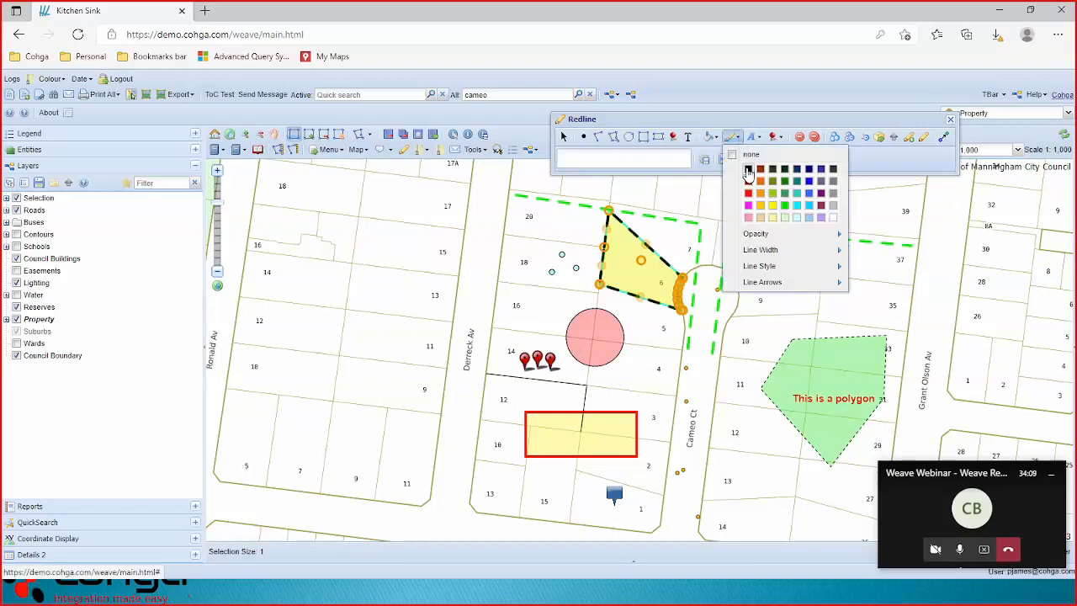
{"action": "mouse_move", "coordinate": [759, 238]}
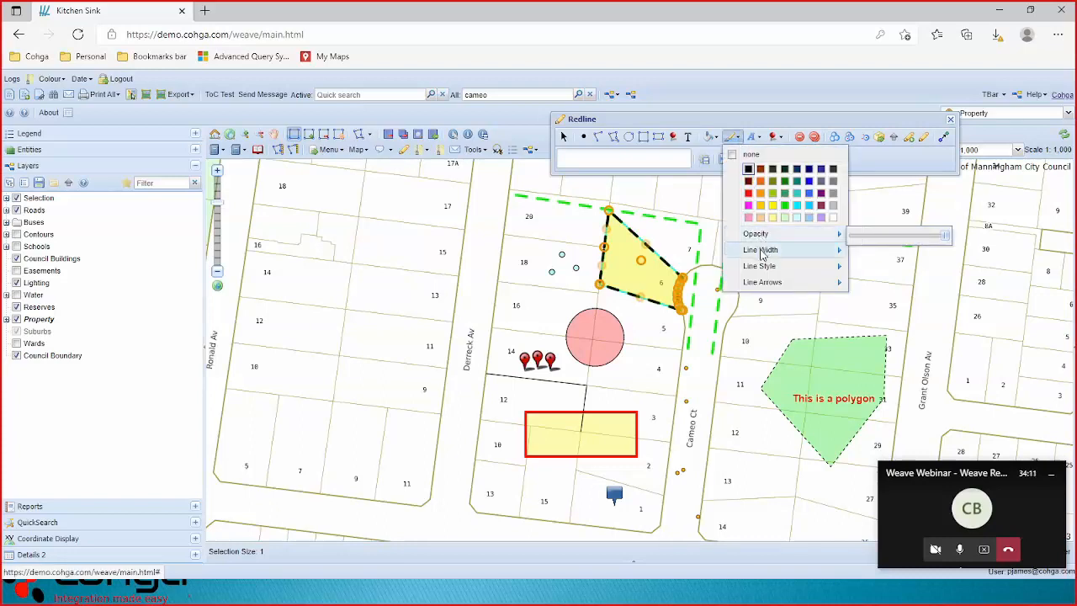
{"action": "mouse_move", "coordinate": [778, 266]}
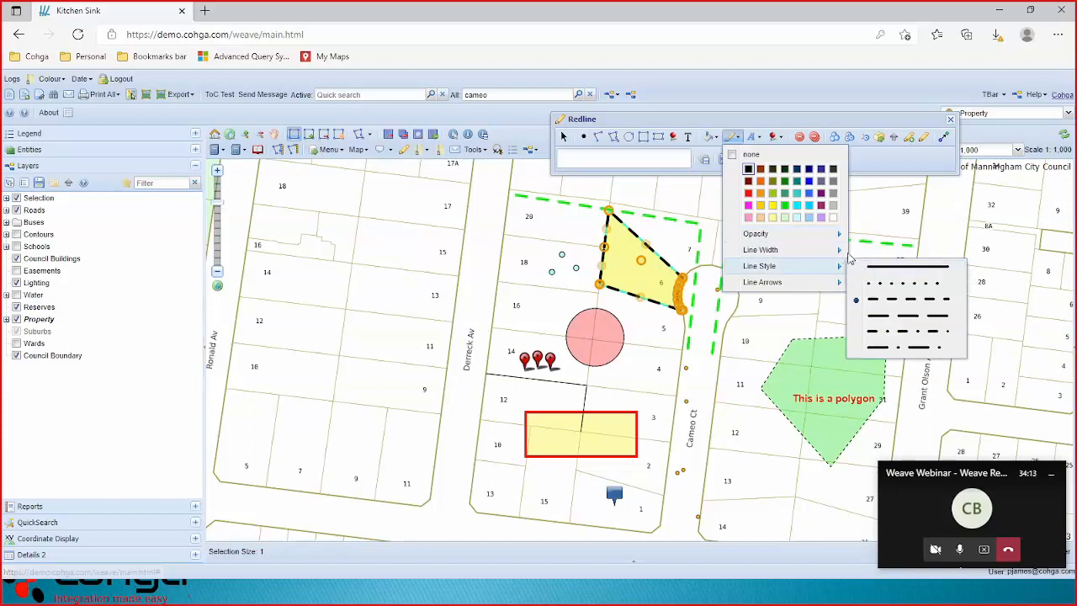
{"action": "mouse_move", "coordinate": [840, 251]}
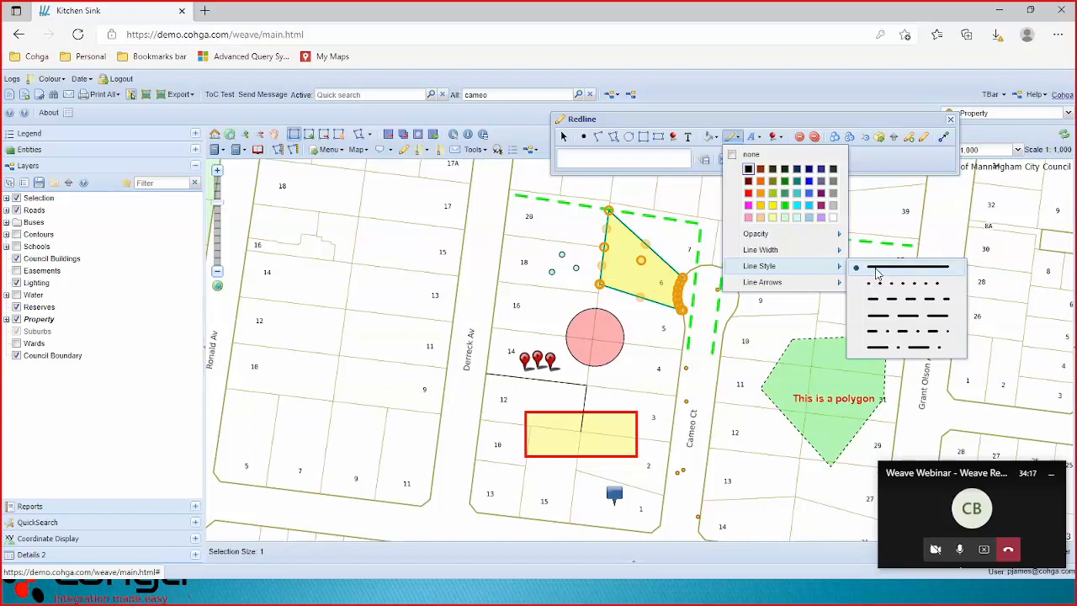
{"action": "left_click", "coordinate": [874, 284]}
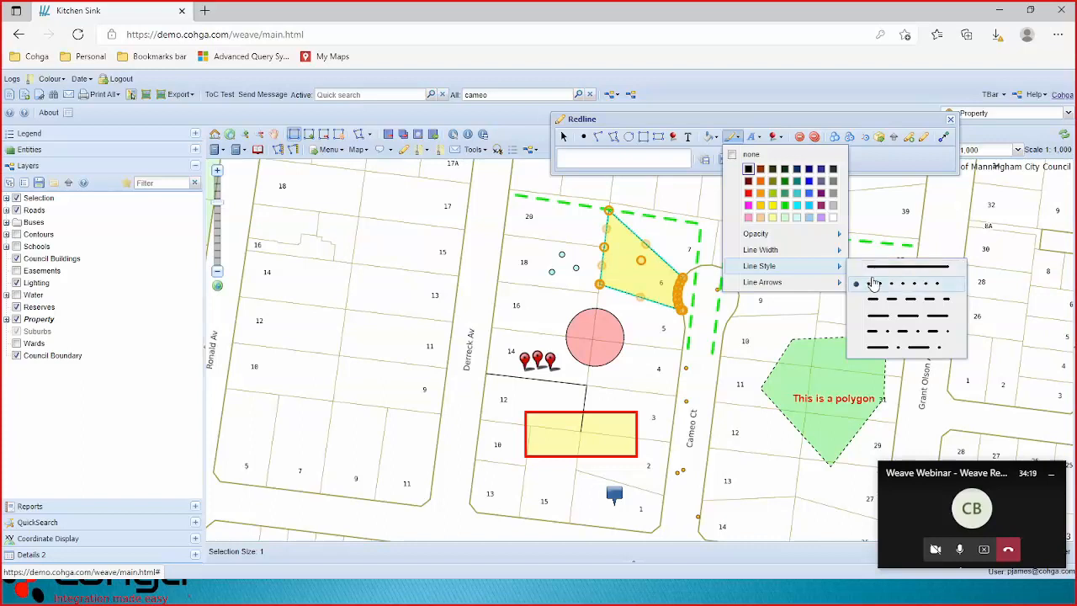
{"action": "left_click", "coordinate": [873, 300]}
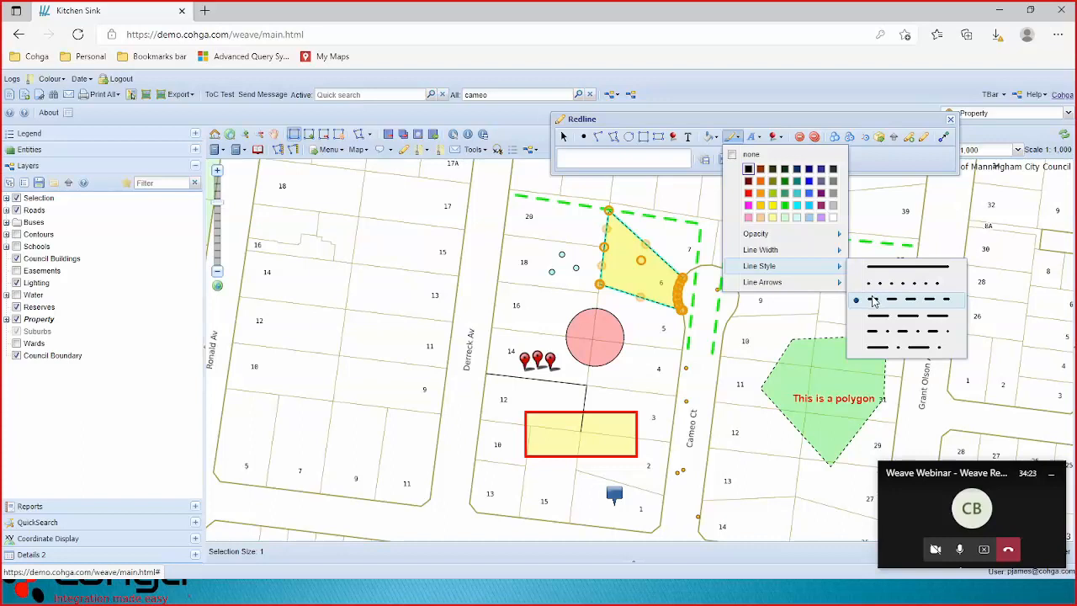
{"action": "left_click", "coordinate": [874, 160]}
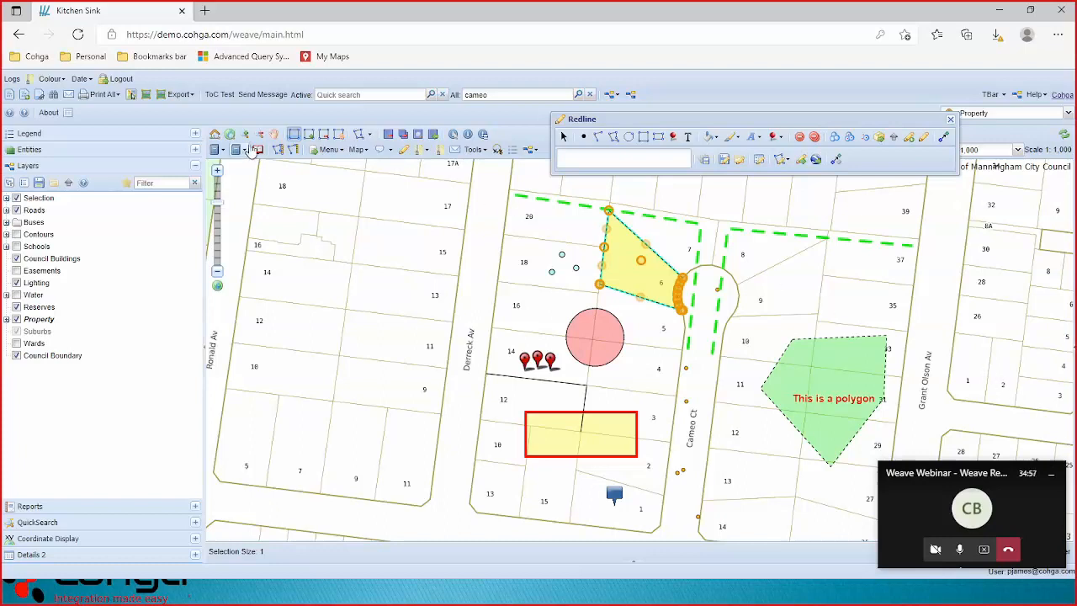
Drag the yellow polygon's lower edge to reshape it, turn off snapping, and export all redlines to KML.
{"action": "left_click", "coordinate": [244, 133]}
{"action": "left_click_drag", "start_coordinate": [547, 230], "coordinate": [717, 347]}
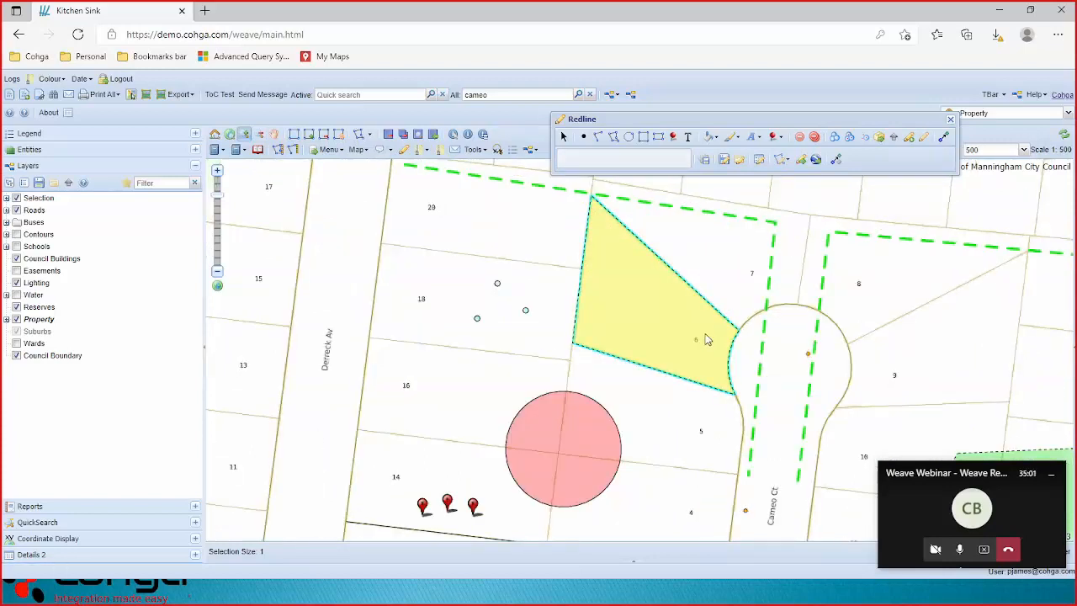
{"action": "left_click", "coordinate": [563, 137]}
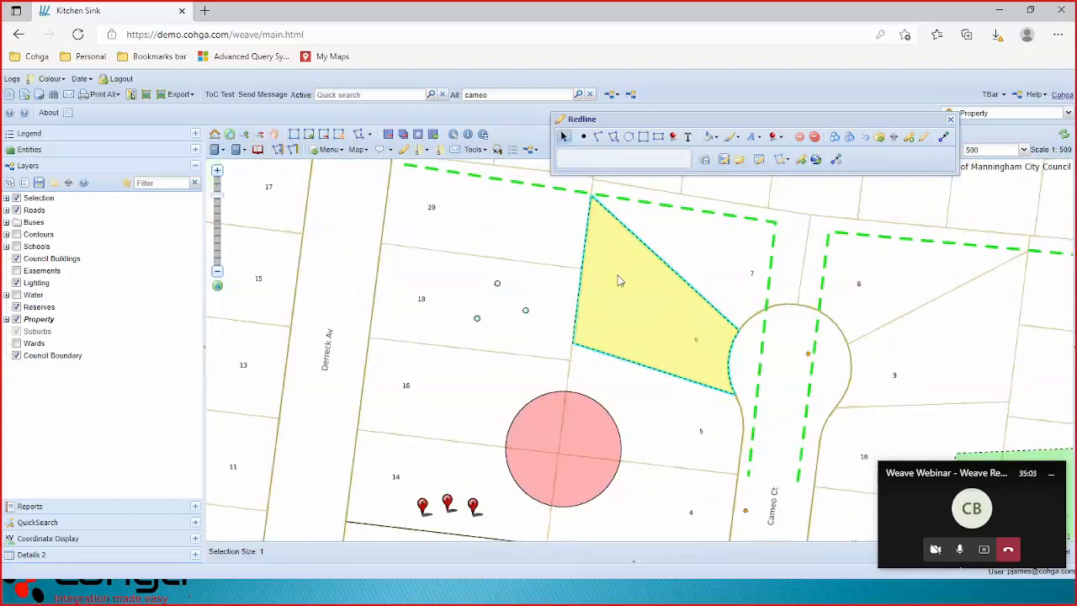
{"action": "left_click", "coordinate": [657, 322]}
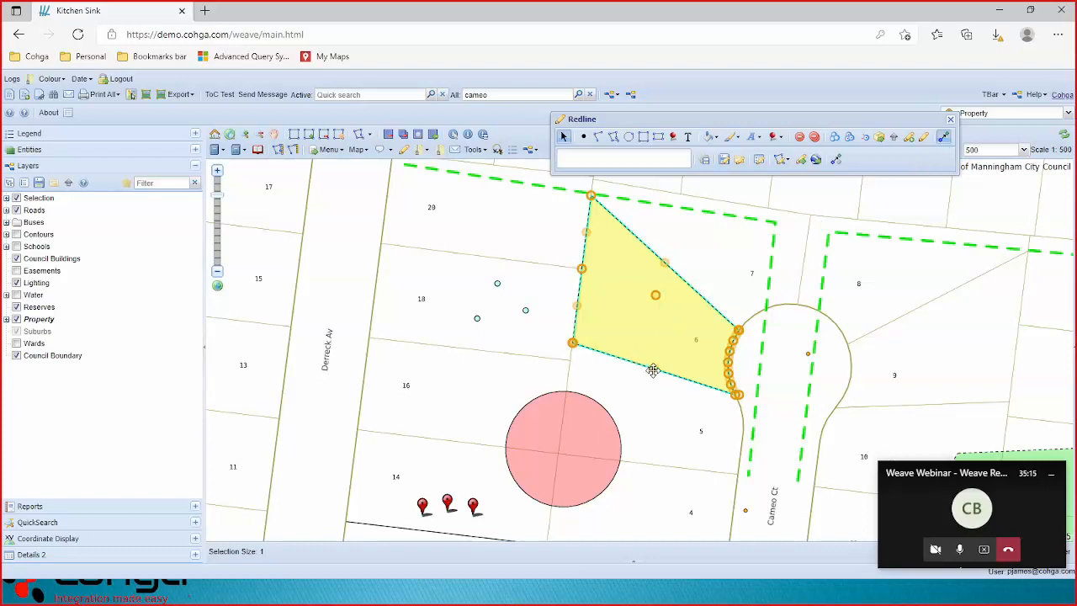
{"action": "left_click_drag", "start_coordinate": [653, 370], "coordinate": [579, 365]}
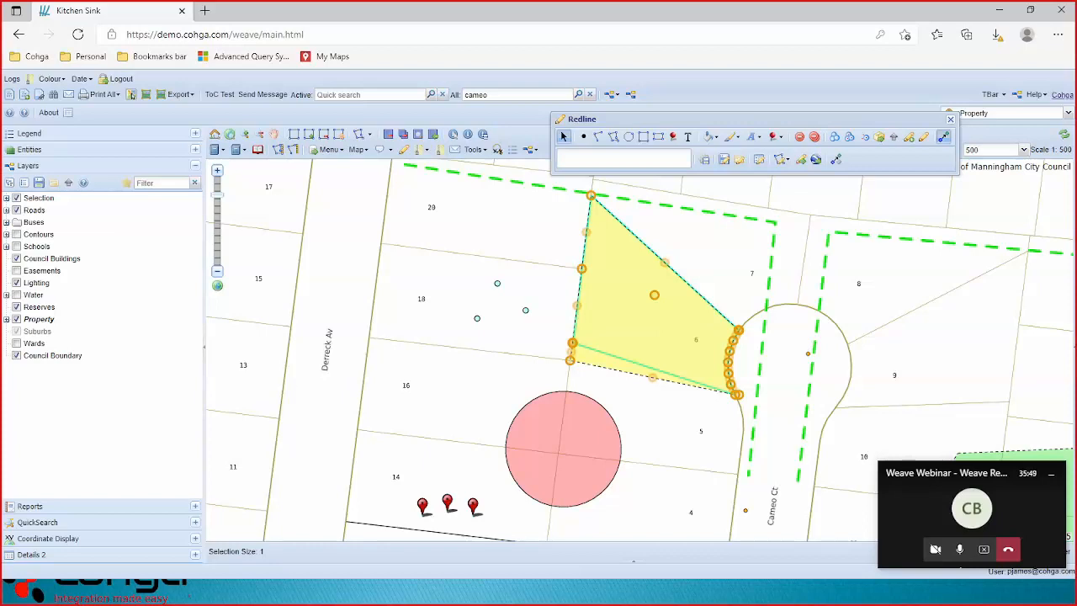
{"action": "left_click", "coordinate": [943, 138]}
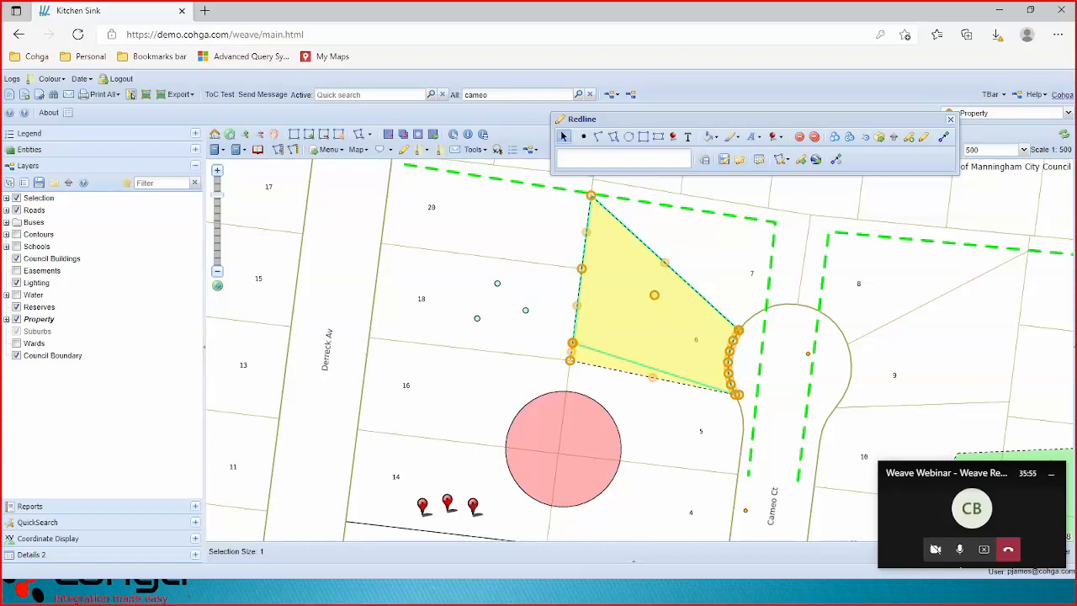
{"action": "left_click", "coordinate": [818, 162]}
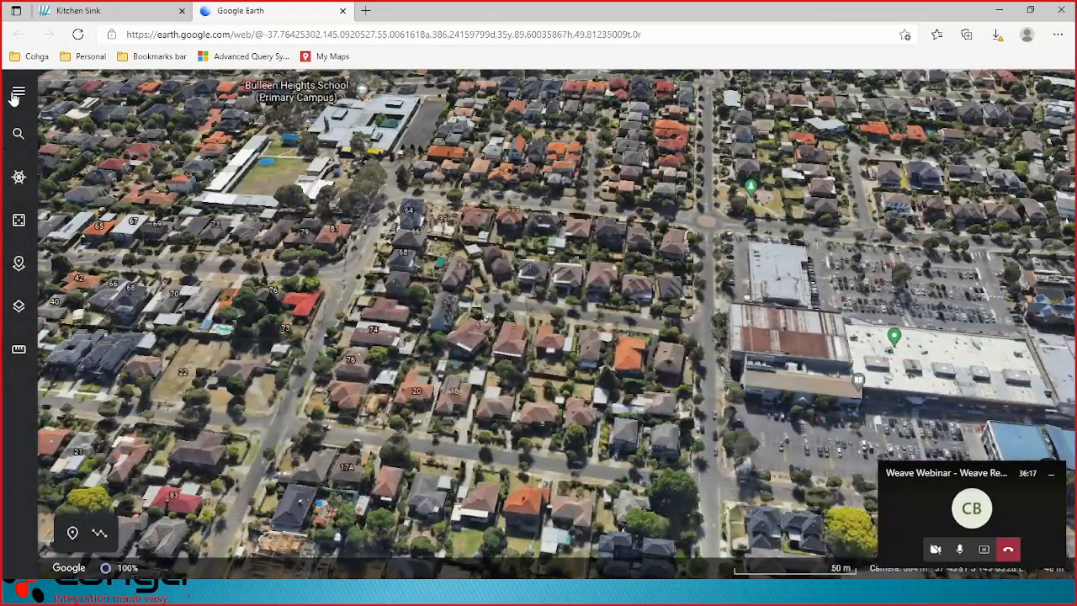
Import export (12).kml from Downloads as a new Google Earth project.
{"action": "left_click", "coordinate": [19, 91]}
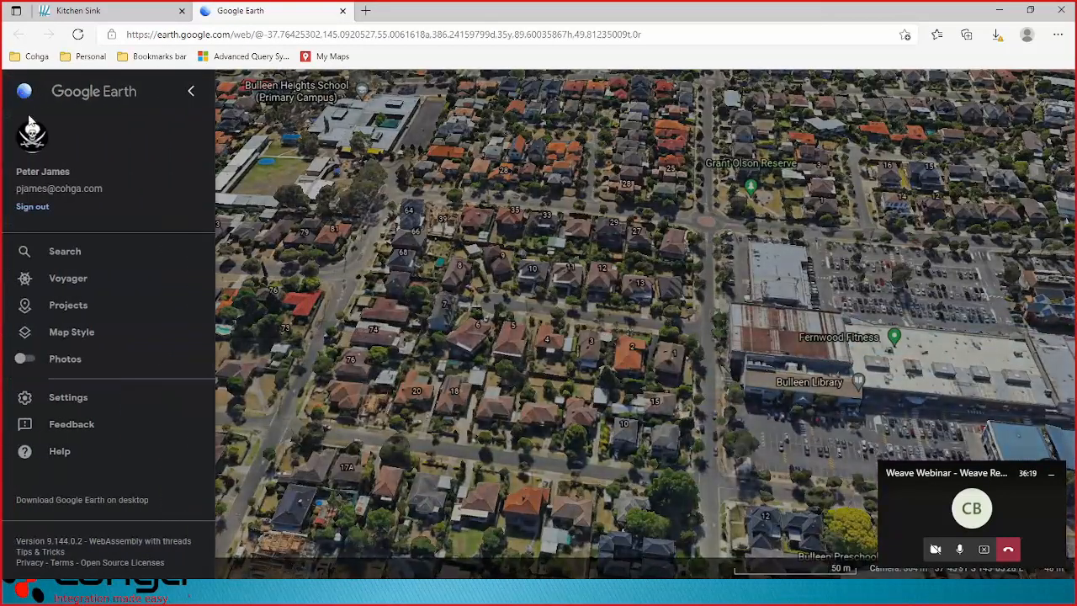
{"action": "left_click", "coordinate": [64, 306]}
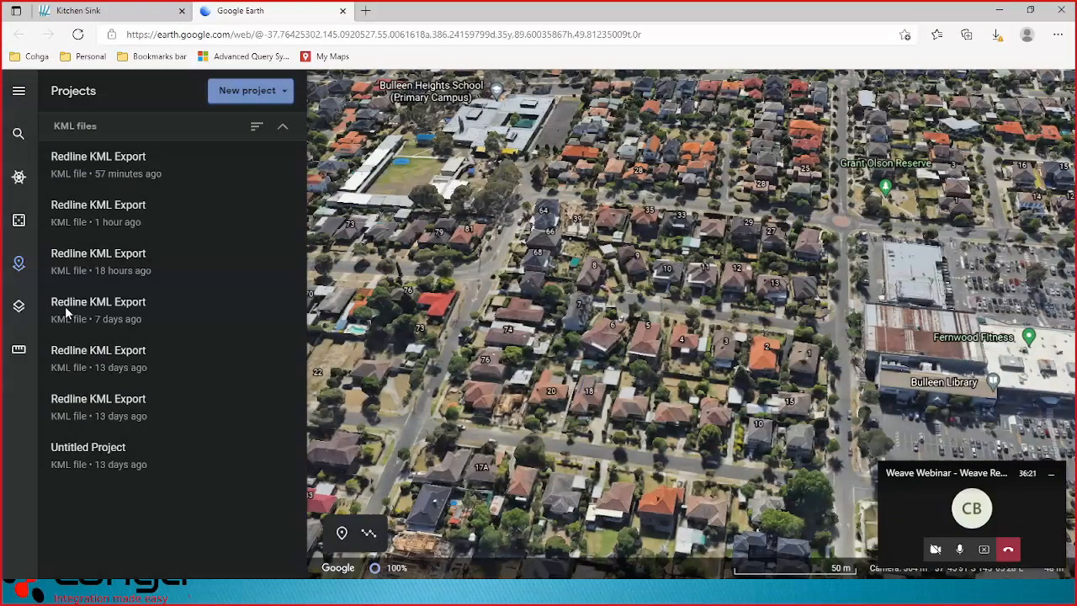
{"action": "left_click", "coordinate": [232, 91]}
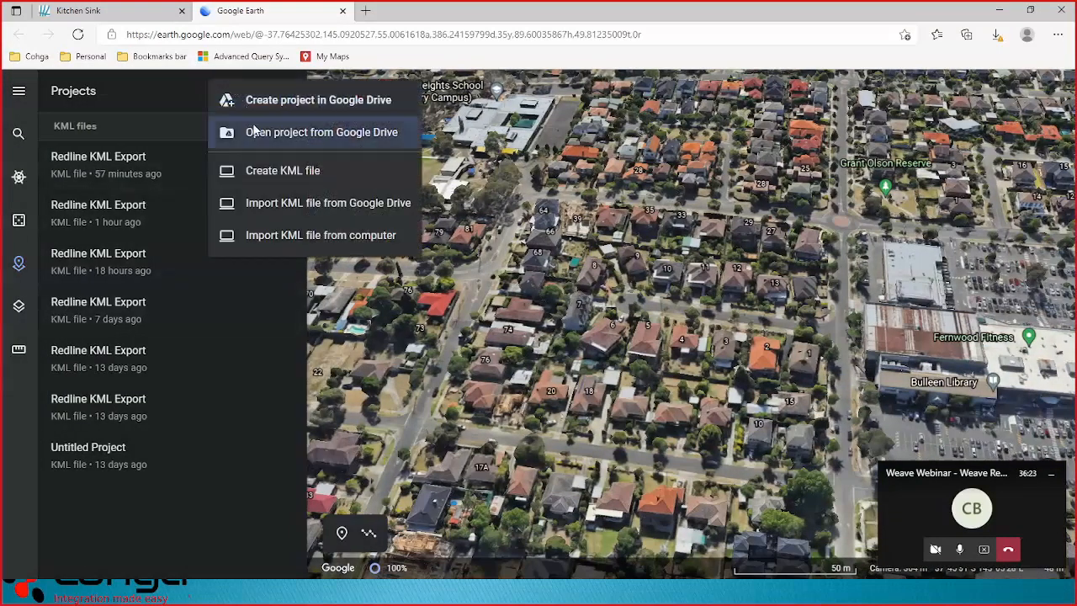
{"action": "left_click", "coordinate": [270, 236]}
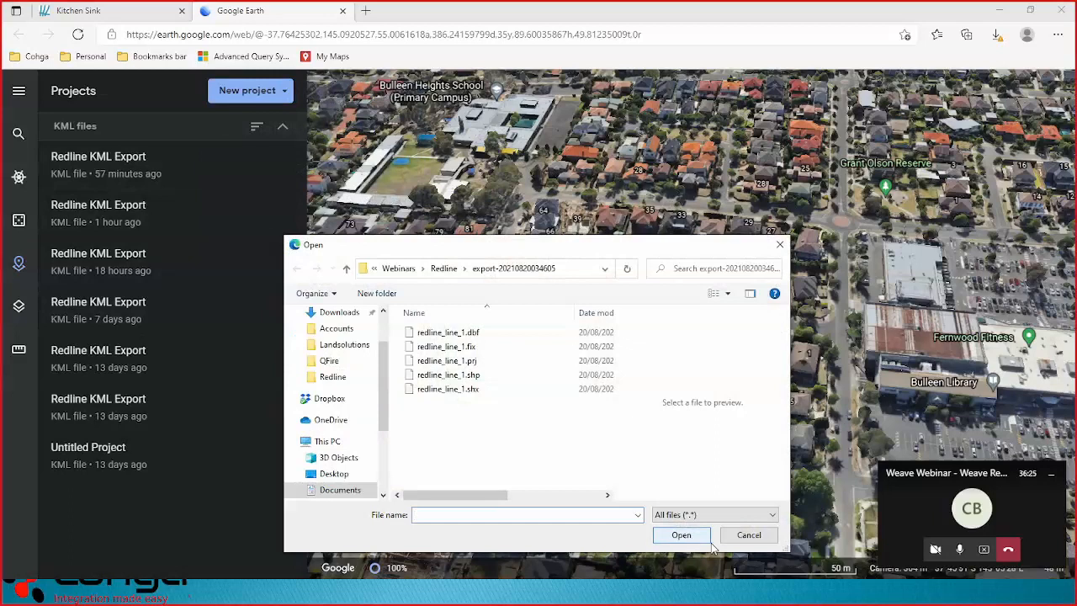
{"action": "left_click", "coordinate": [340, 314]}
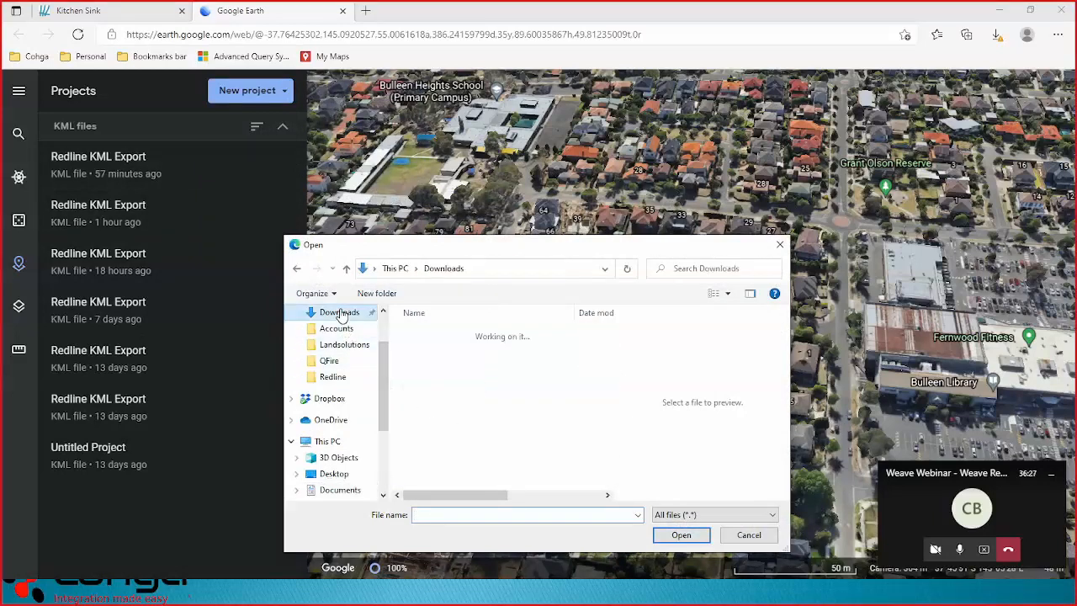
{"action": "left_click", "coordinate": [471, 353]}
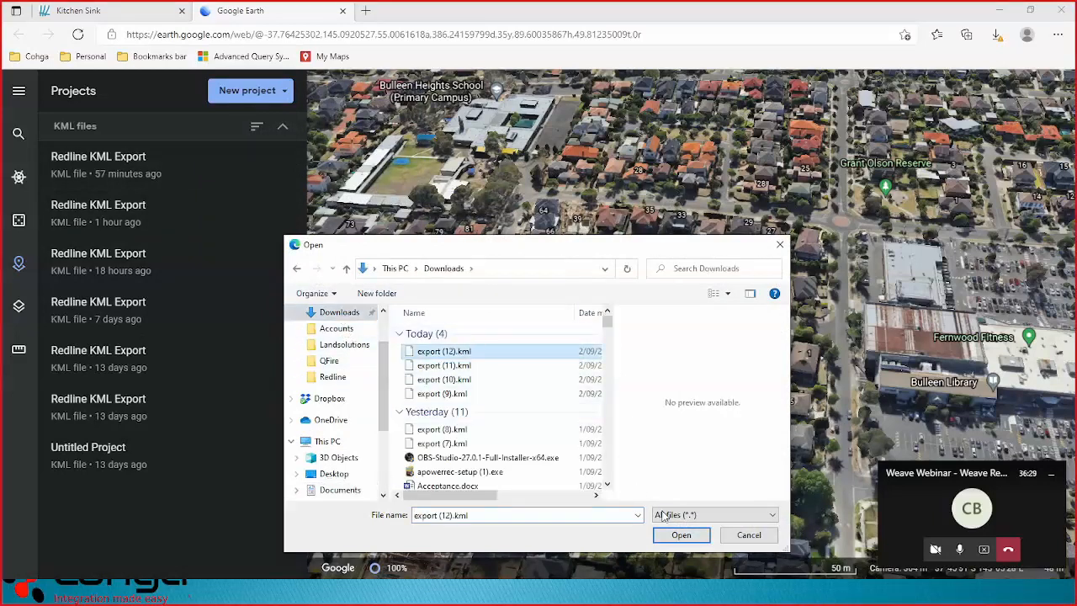
{"action": "left_click", "coordinate": [680, 535]}
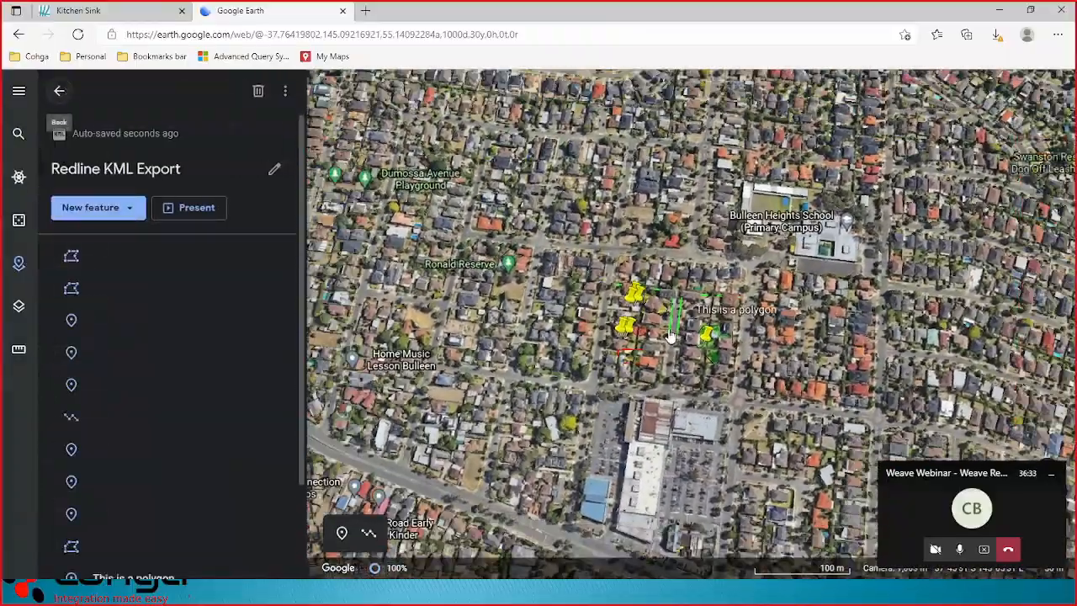
Zoom, rotate and tilt the 3D view over the imported redlines, then close the tab.
{"action": "scroll", "coordinate": [670, 335], "scroll_direction": "up", "scroll_amount": 3}
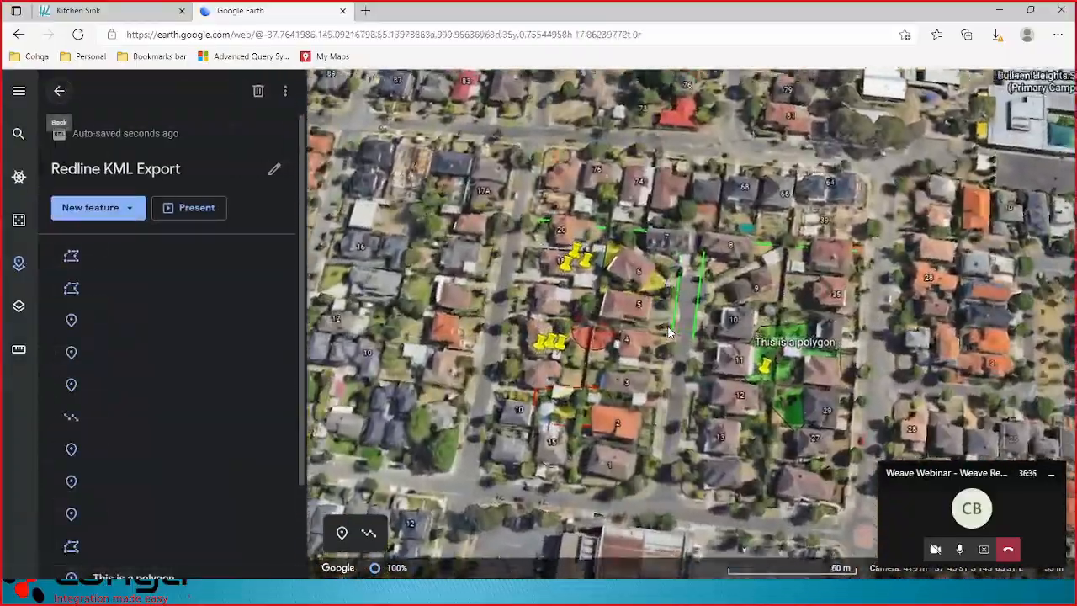
{"action": "scroll", "coordinate": [671, 335], "scroll_direction": "up", "scroll_amount": 3}
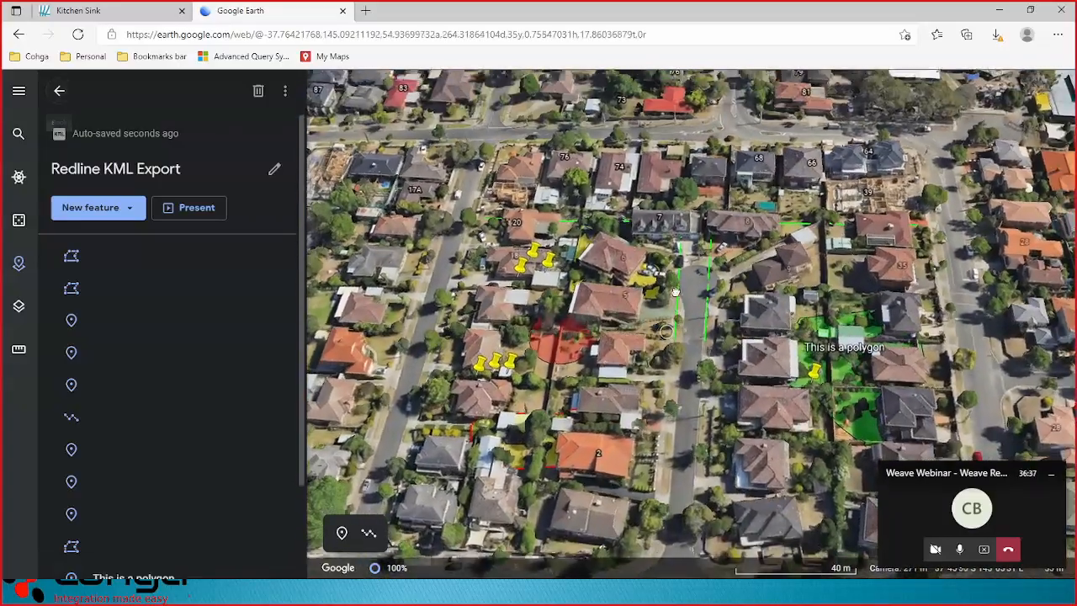
{"action": "left_click_drag", "start_coordinate": [674, 291], "coordinate": [780, 285]}
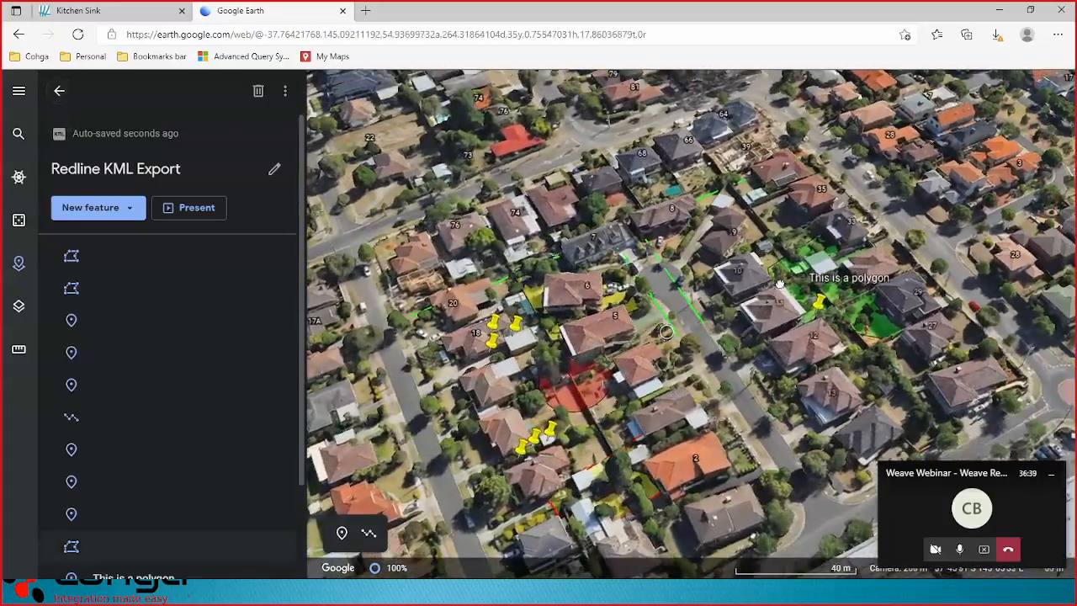
{"action": "mouse_move", "coordinate": [591, 373]}
{"action": "left_mouse_down"}
{"action": "mouse_move", "coordinate": [763, 380]}
{"action": "mouse_move", "coordinate": [752, 380]}
{"action": "left_mouse_up"}
{"action": "mouse_move", "coordinate": [684, 375]}
{"action": "left_mouse_down"}
{"action": "mouse_move", "coordinate": [725, 335]}
{"action": "mouse_move", "coordinate": [772, 390]}
{"action": "left_mouse_up"}
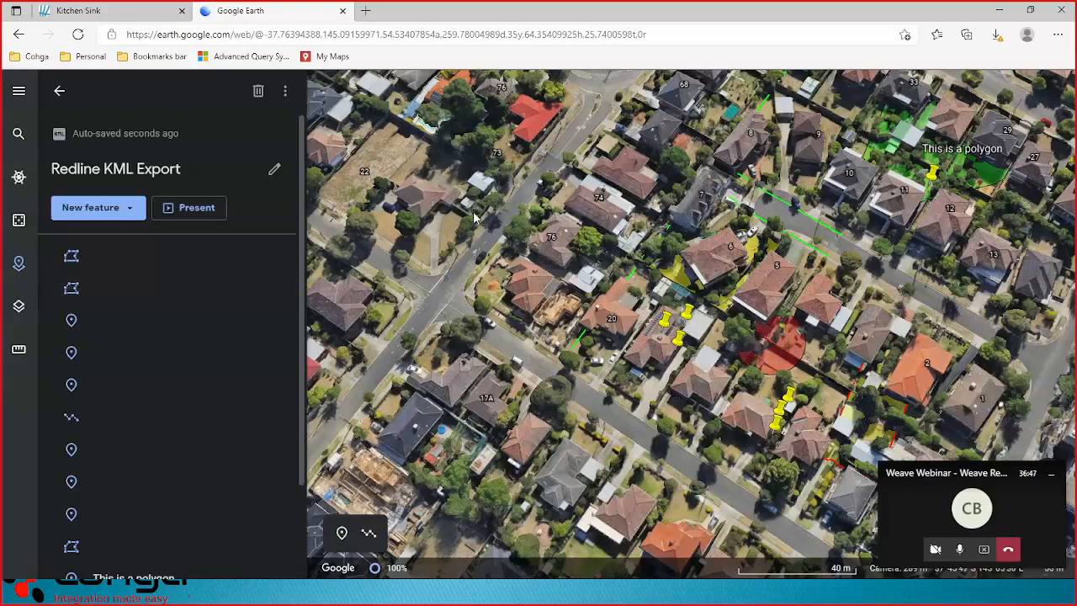
{"action": "left_click", "coordinate": [343, 12]}
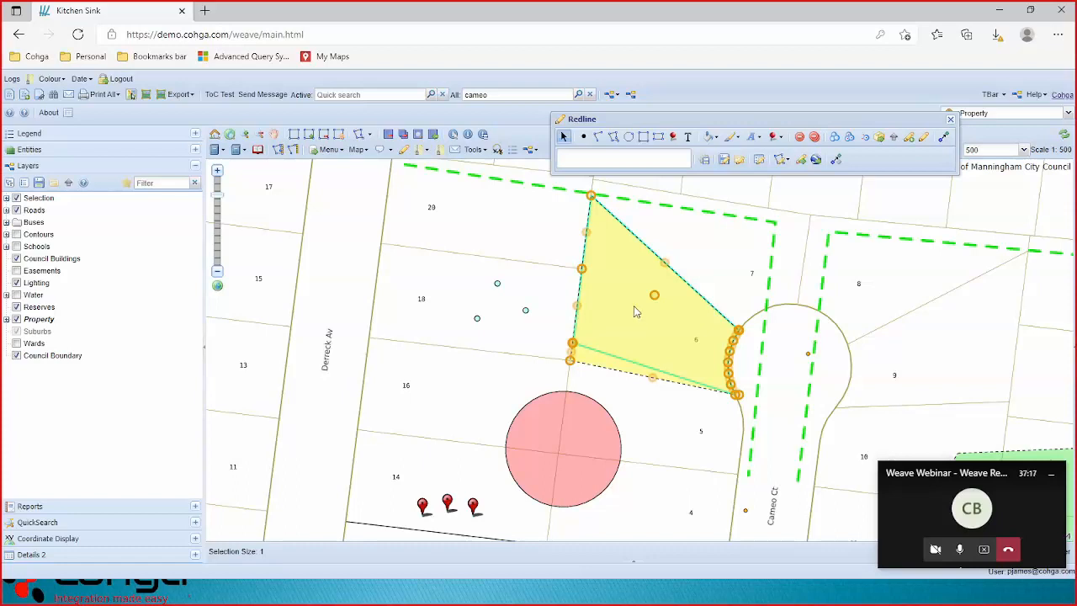
{"action": "left_click", "coordinate": [864, 140]}
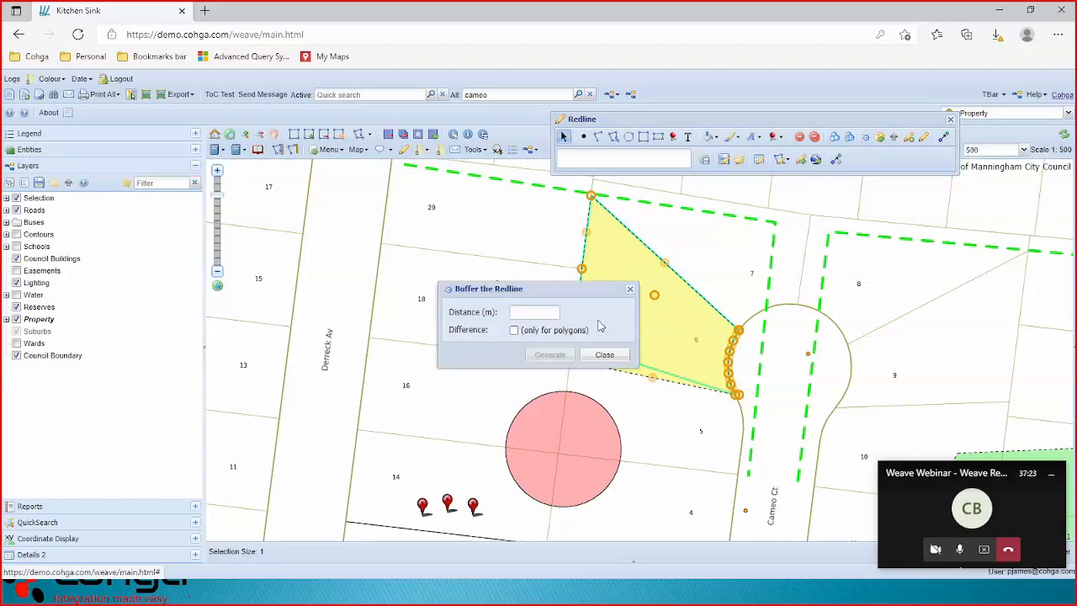
{"action": "left_click", "coordinate": [543, 308]}
{"action": "type", "text": "5"}
{"action": "left_click", "coordinate": [549, 355]}
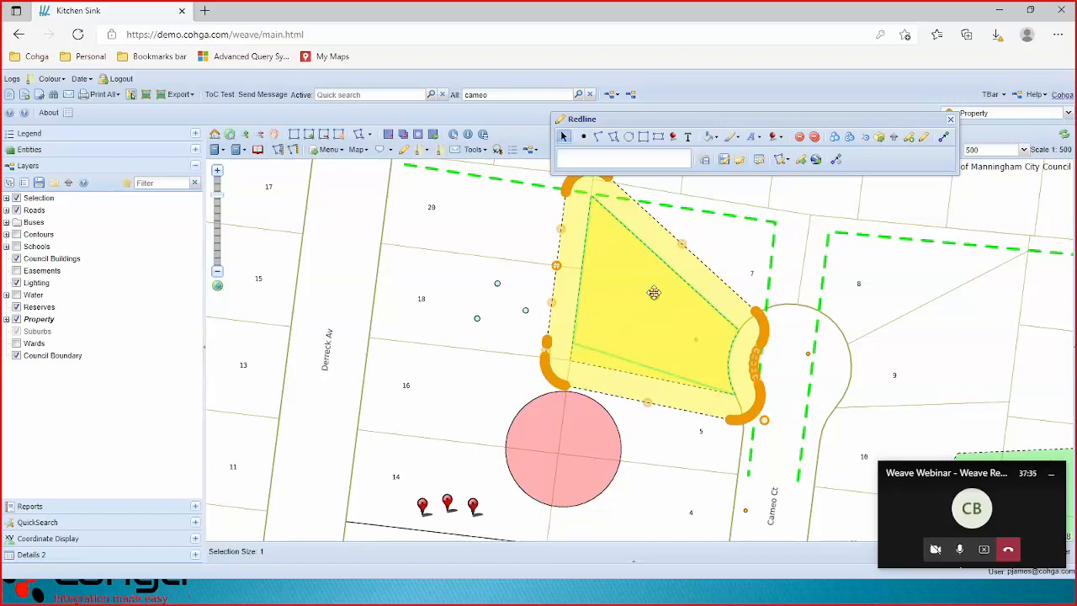
{"action": "left_click_drag", "start_coordinate": [654, 304], "coordinate": [445, 287]}
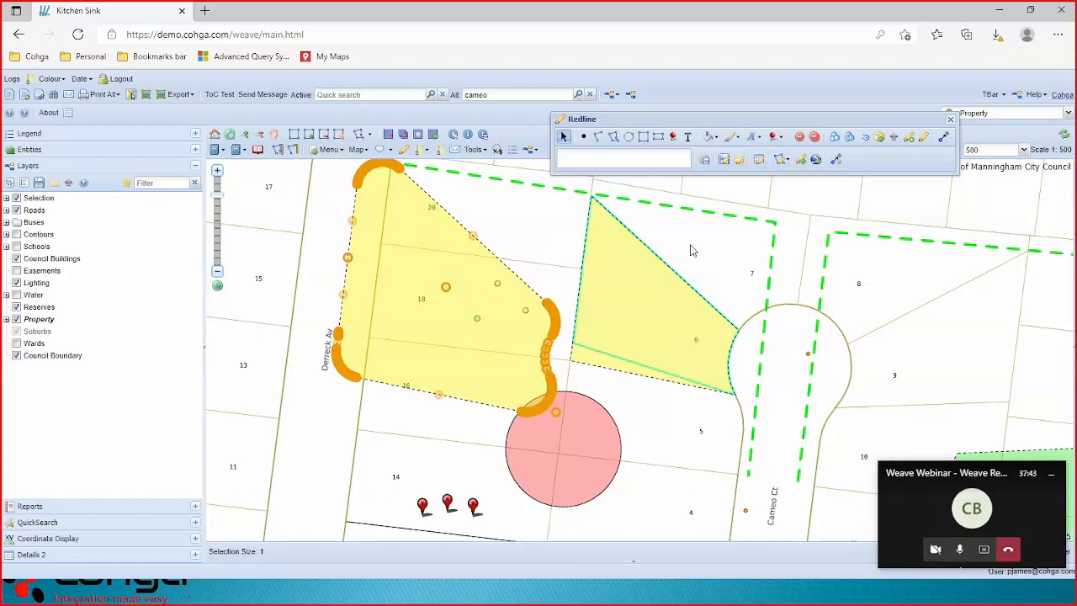
{"action": "left_click", "coordinate": [800, 138]}
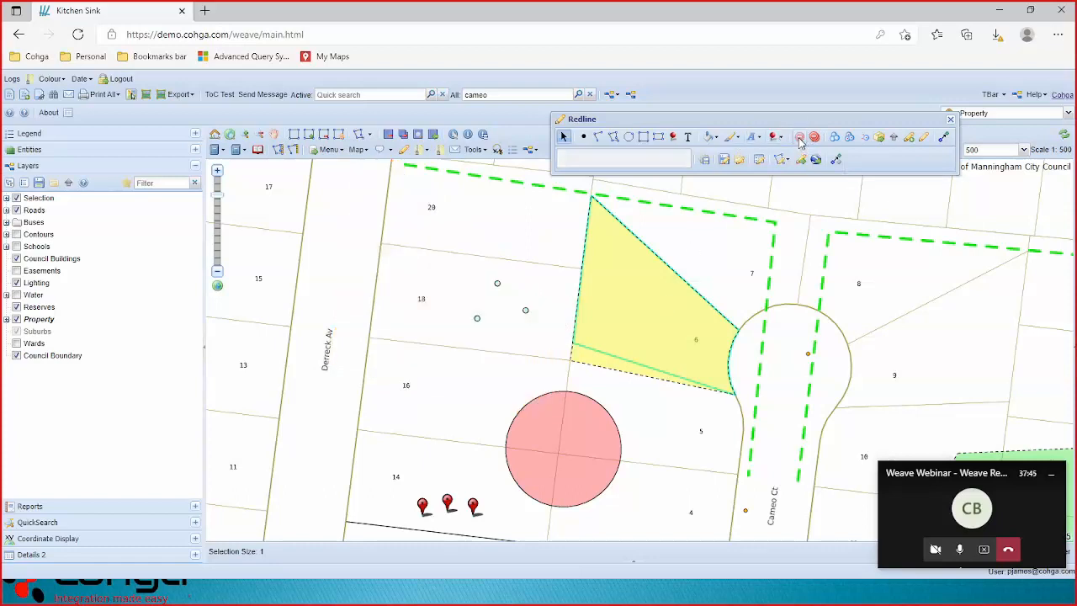
{"action": "left_click", "coordinate": [651, 324]}
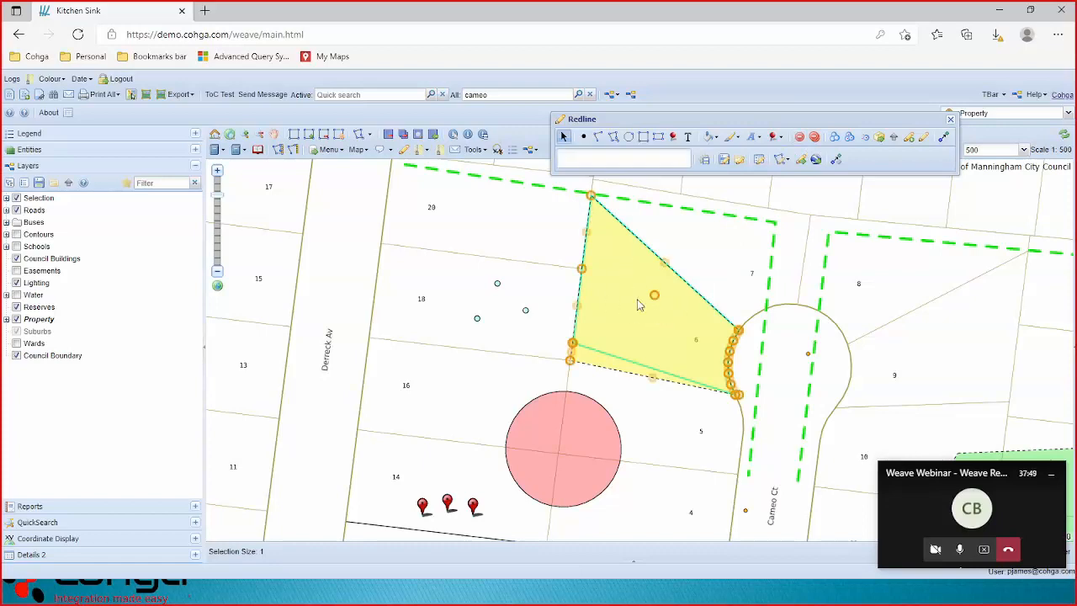
Generate a 5 m ring buffer around the lot 6 polygon and fill it green.
{"action": "left_click", "coordinate": [866, 141]}
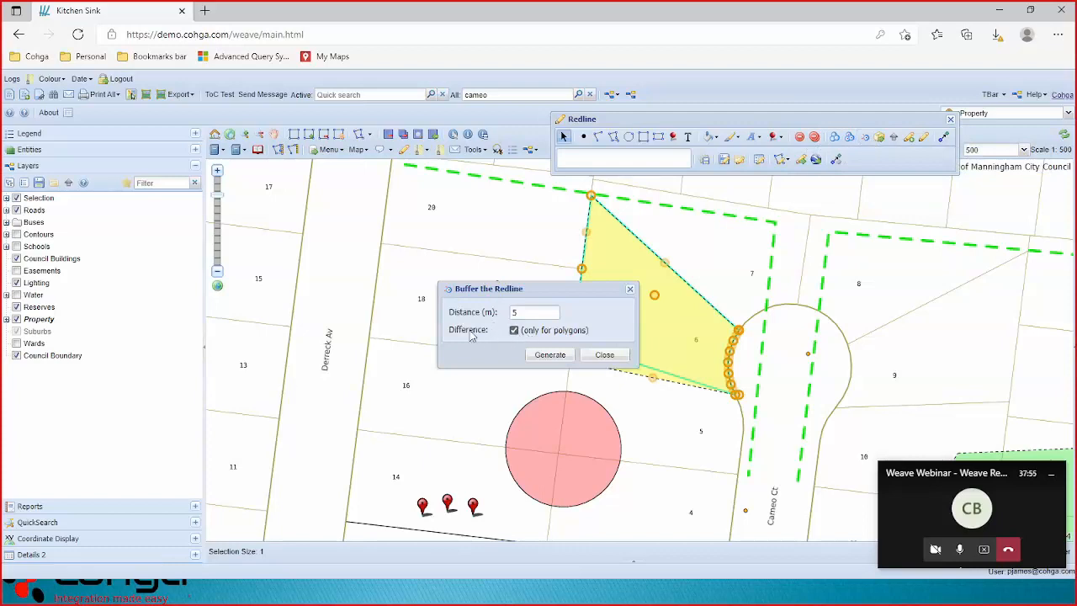
{"action": "left_click", "coordinate": [552, 355]}
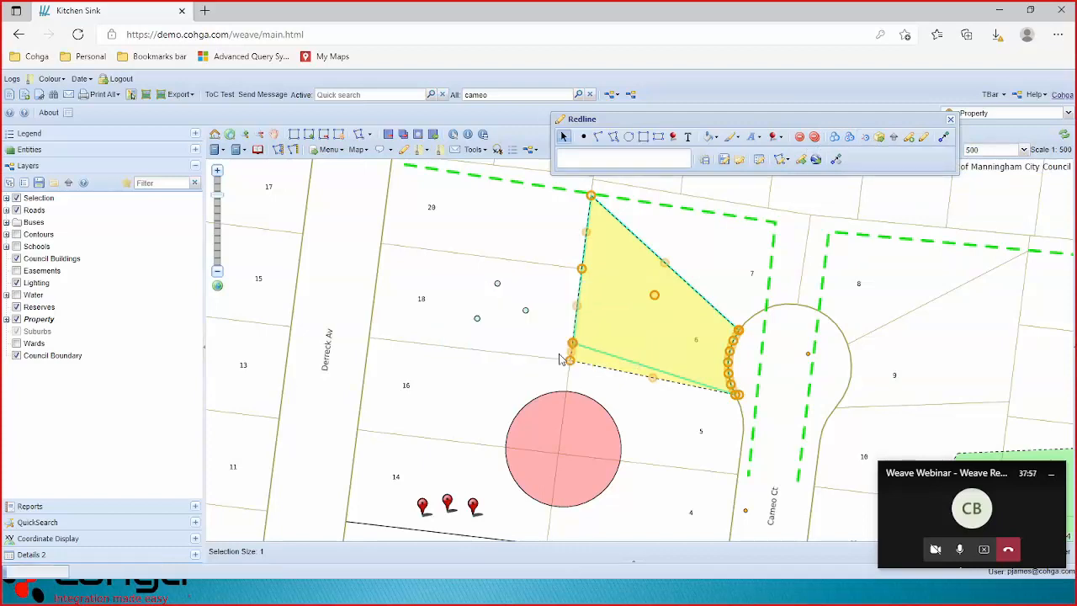
{"action": "left_click", "coordinate": [728, 139]}
{"action": "left_click", "coordinate": [711, 138]}
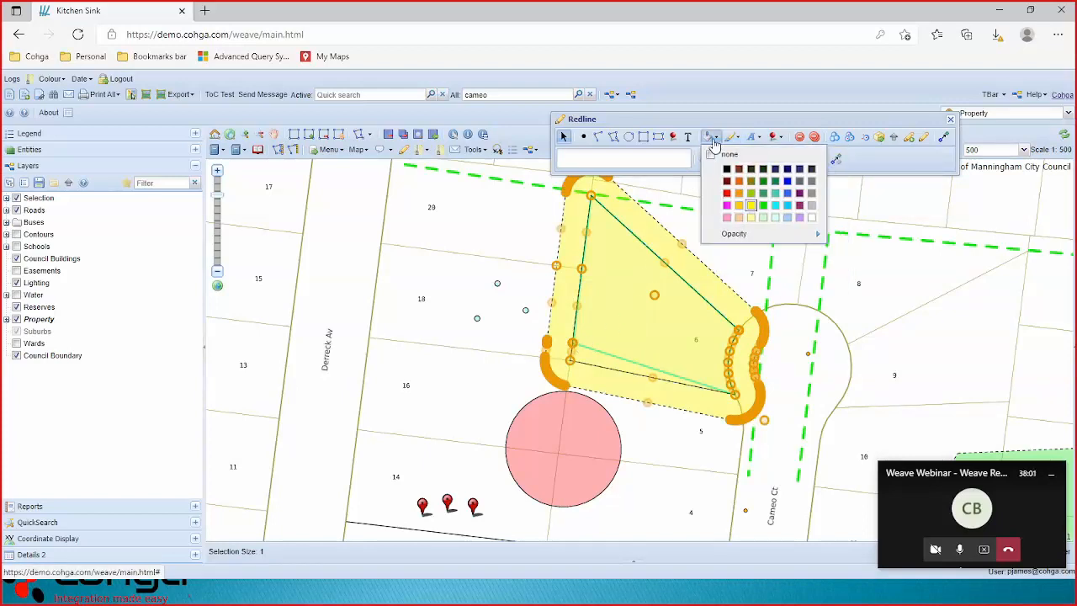
{"action": "left_click", "coordinate": [763, 207]}
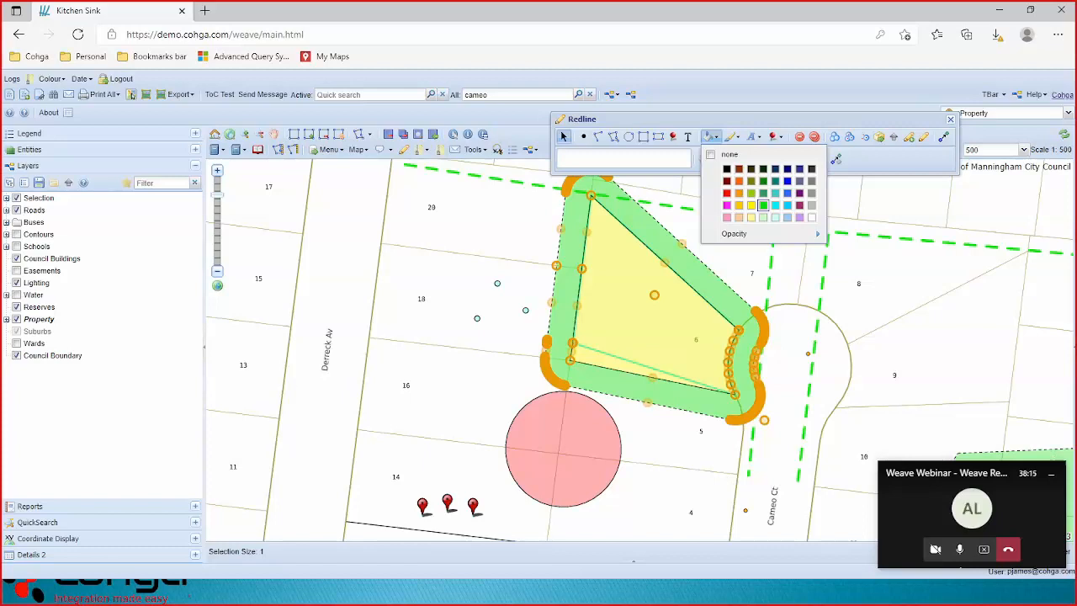
{"action": "left_click", "coordinate": [779, 136]}
Delete the green buffer and the yellow redline polygon on lot 6.
{"action": "left_click", "coordinate": [811, 136]}
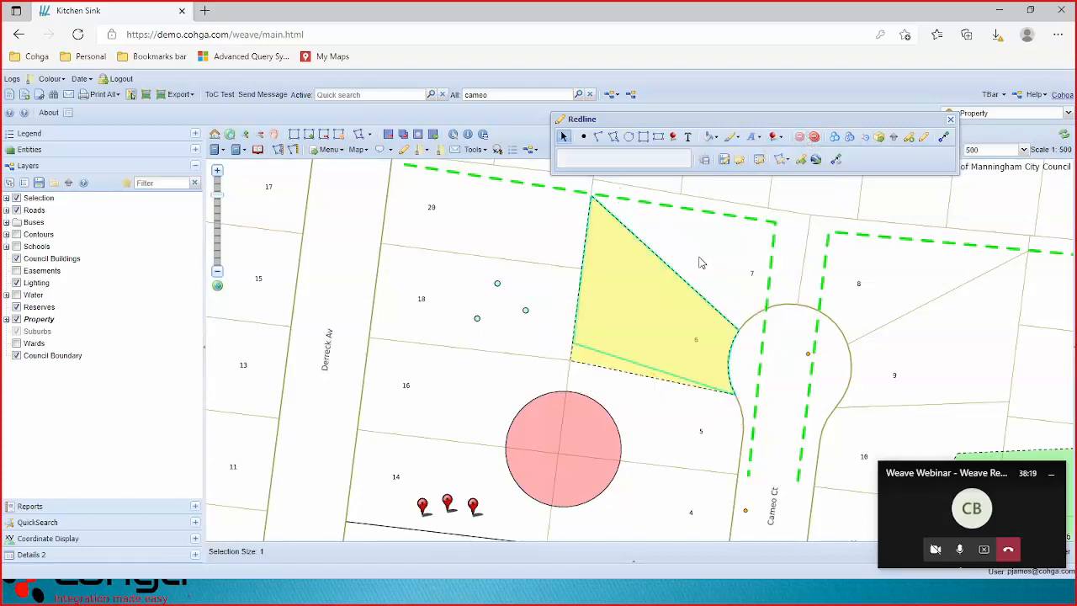
{"action": "left_click", "coordinate": [647, 312]}
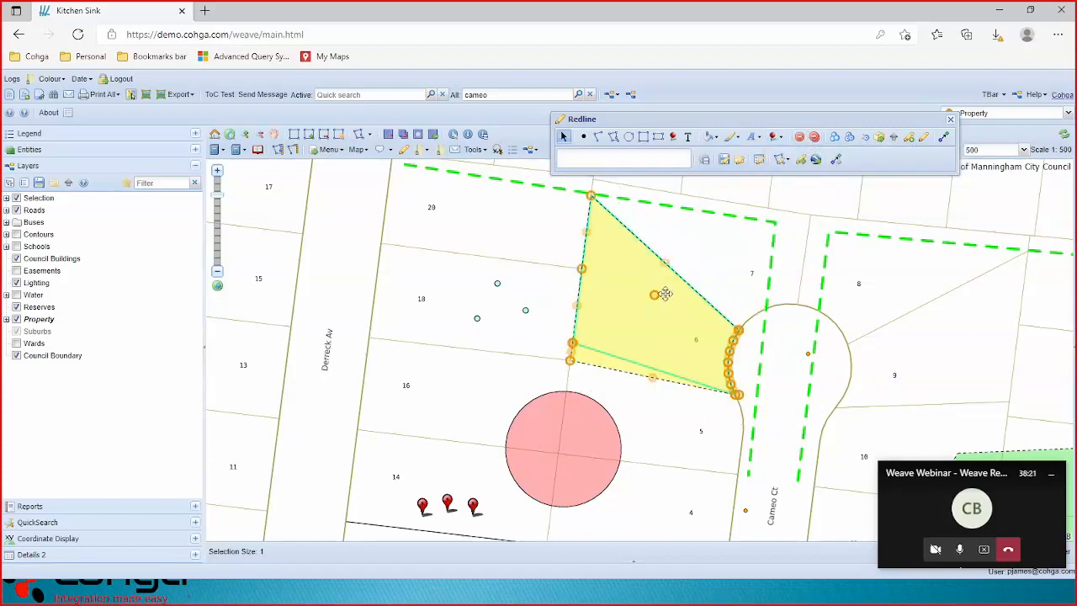
{"action": "left_click", "coordinate": [800, 137]}
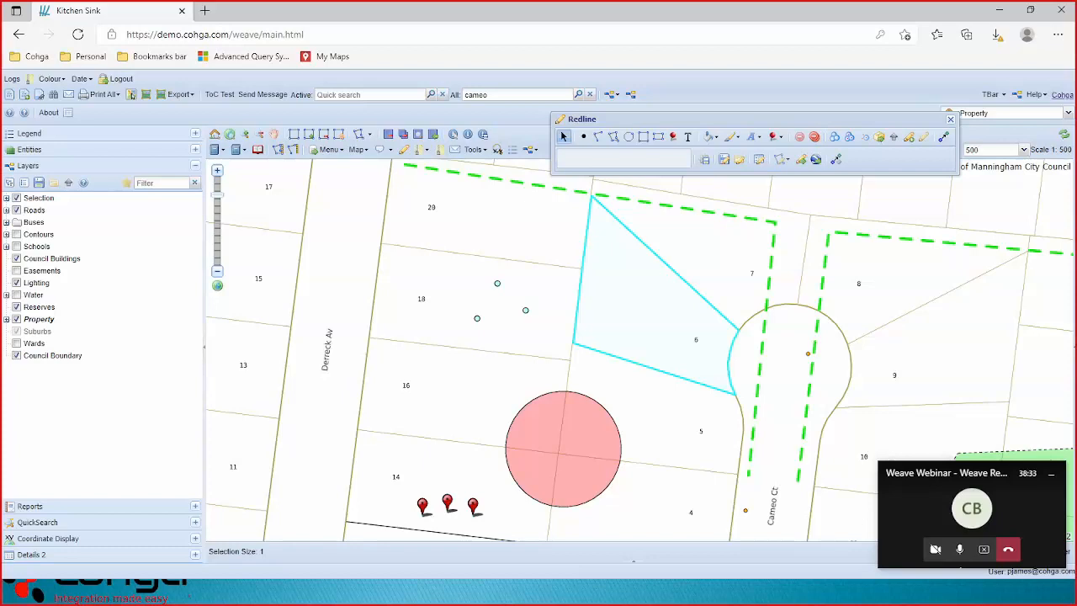
In Manage Redlines, pick the green dashed line and select the lots it crosses.
{"action": "left_click", "coordinate": [759, 160]}
{"action": "left_click", "coordinate": [889, 227]}
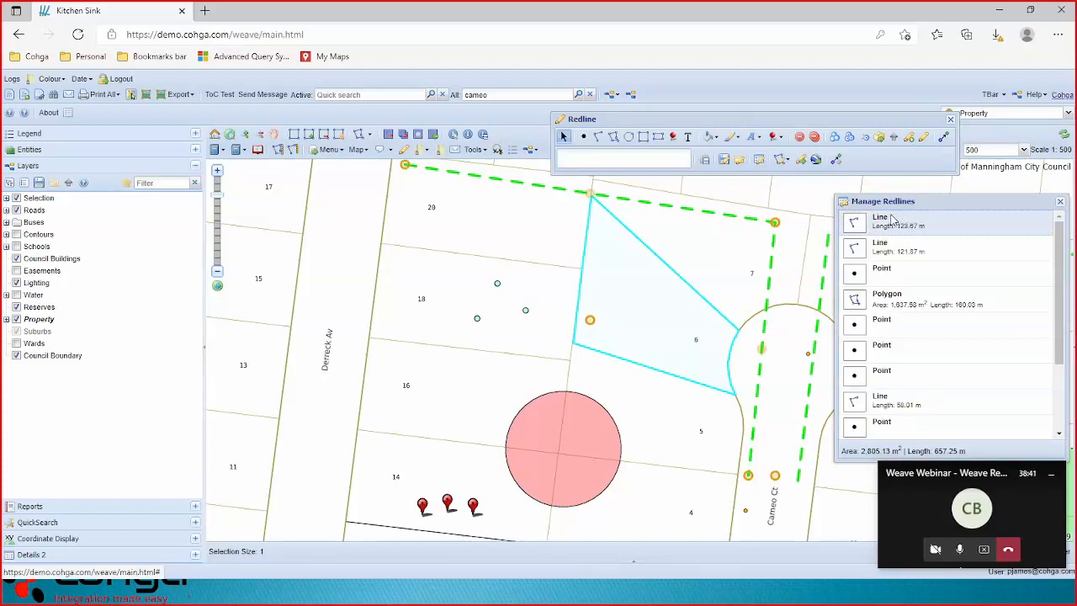
{"action": "left_click", "coordinate": [780, 160]}
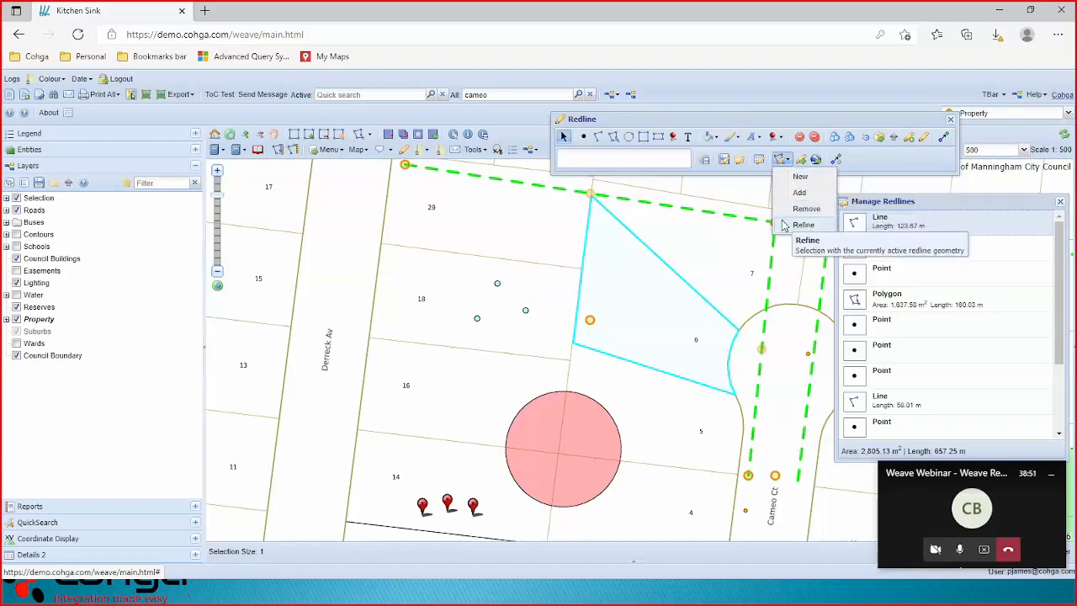
{"action": "left_click", "coordinate": [800, 179]}
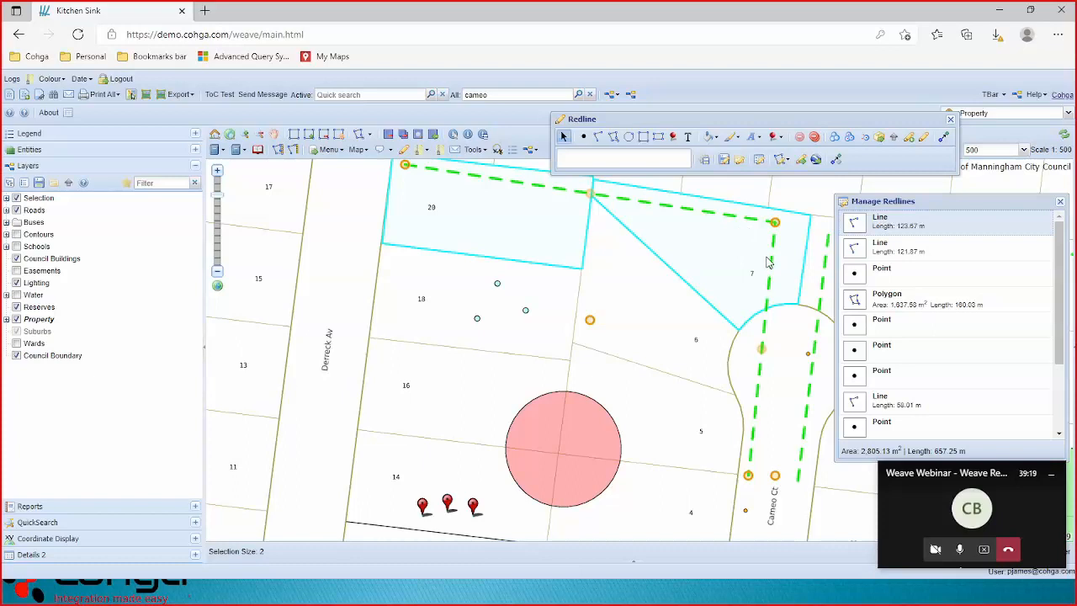
Create redline polygons of 717.37 m² and 665.02 m² from selected lots 20 and 7.
{"action": "left_click", "coordinate": [633, 569]}
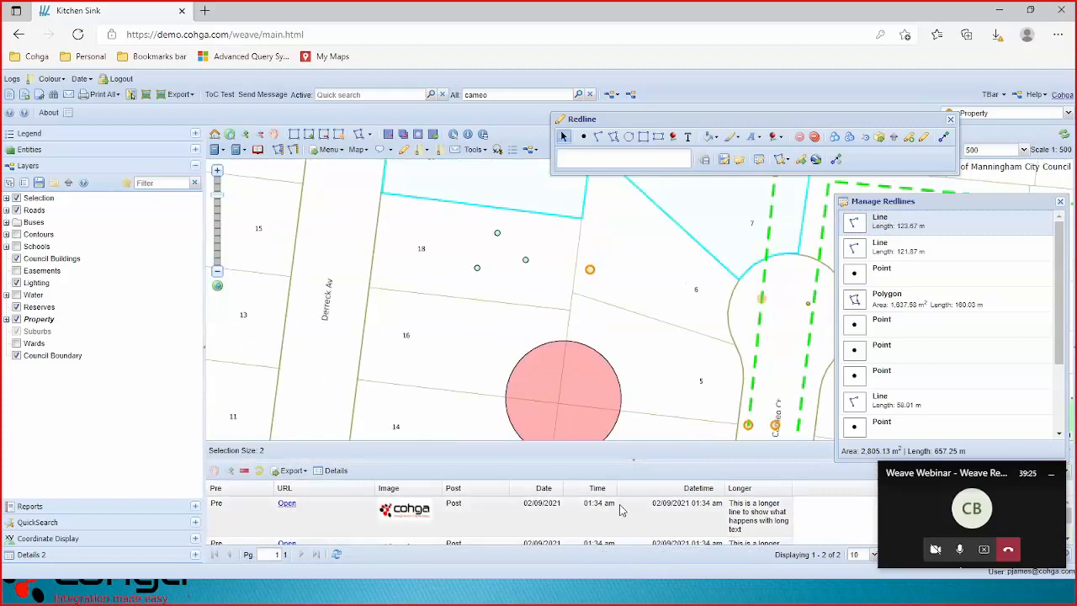
{"action": "scroll", "coordinate": [621, 517], "scroll_direction": "down", "scroll_amount": 2}
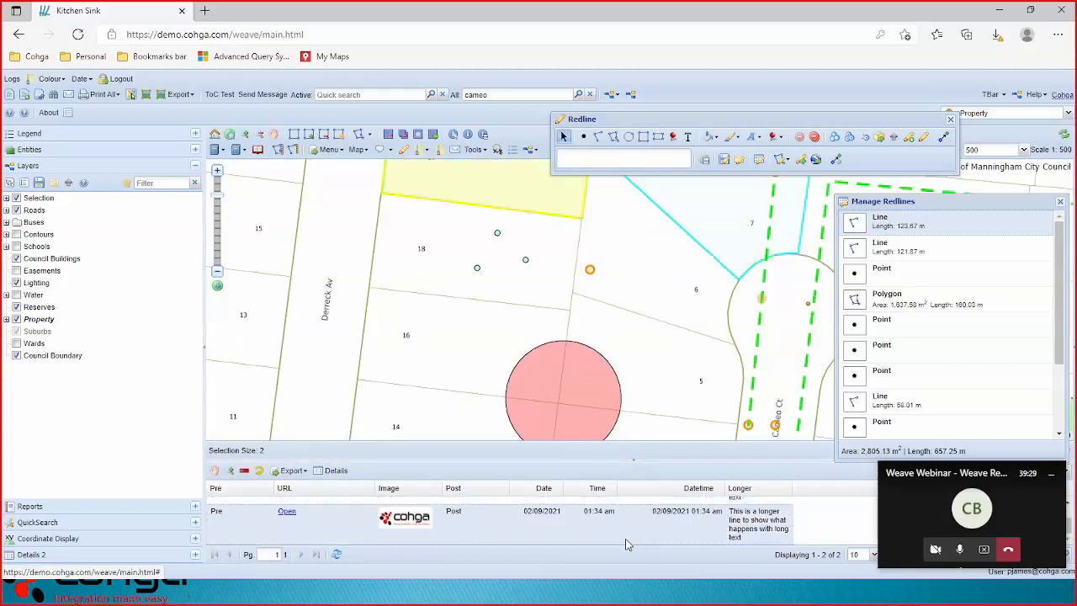
{"action": "left_click", "coordinate": [637, 466]}
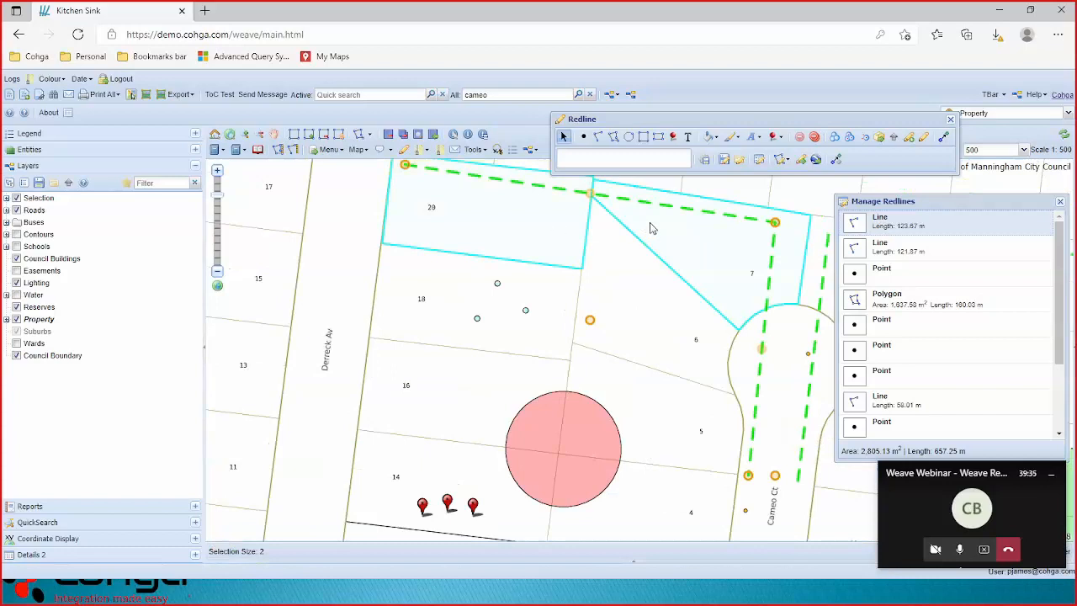
{"action": "left_click", "coordinate": [881, 138]}
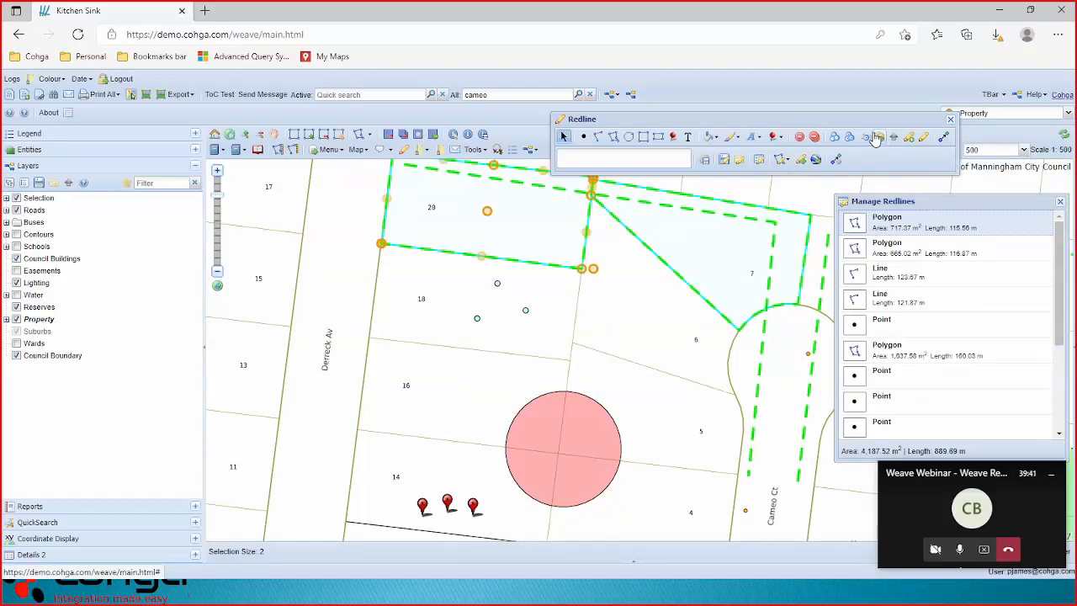
Fill the lot 20 redline polygon magenta and raise its opacity.
{"action": "left_click", "coordinate": [716, 139]}
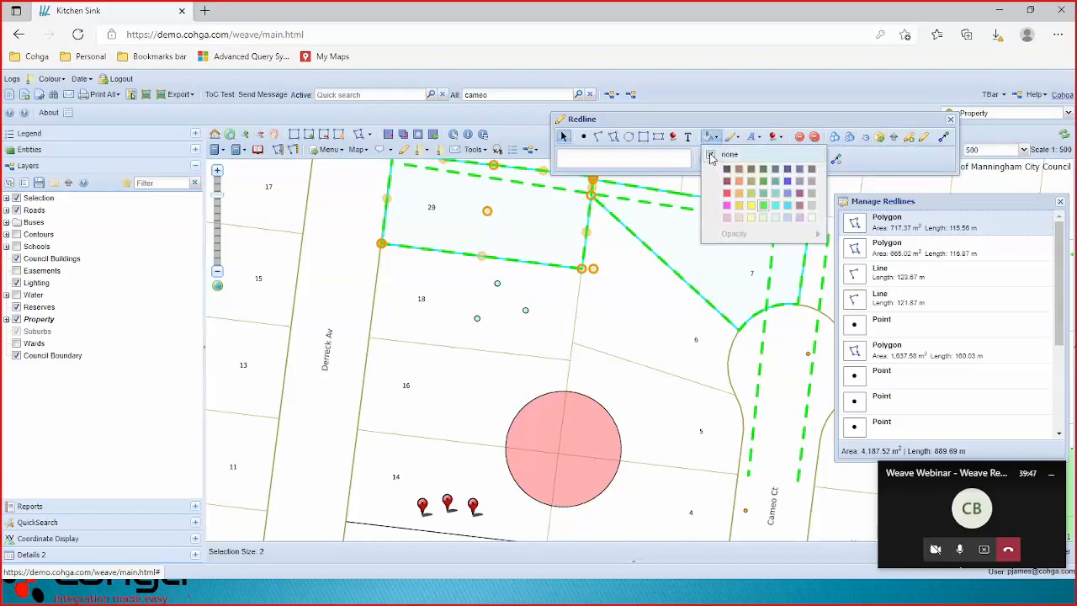
{"action": "left_click", "coordinate": [710, 154]}
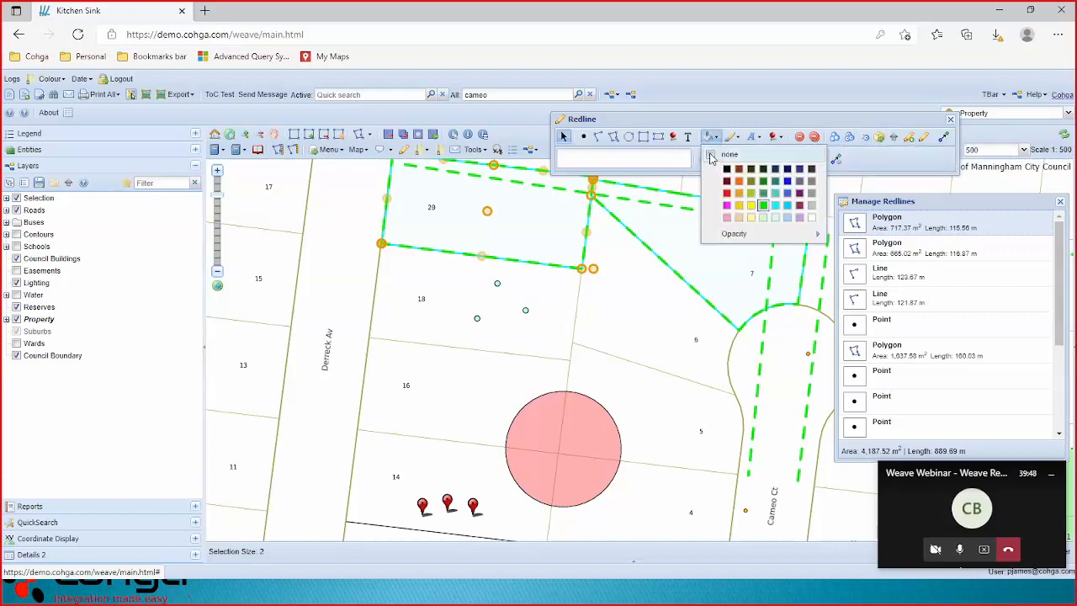
{"action": "left_click", "coordinate": [728, 206]}
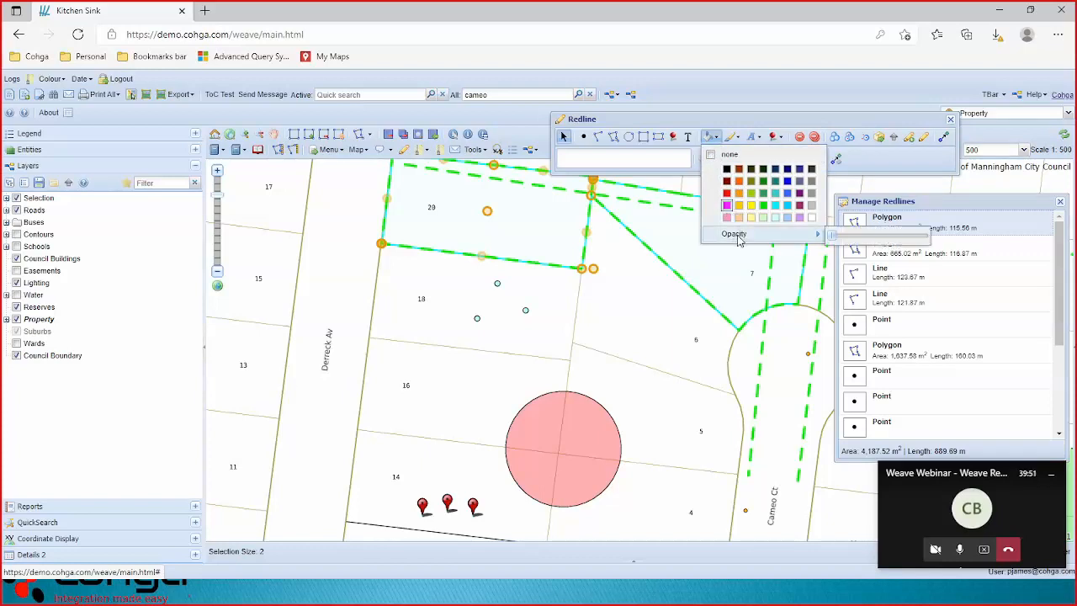
{"action": "mouse_move", "coordinate": [816, 238]}
{"action": "left_click_drag", "start_coordinate": [871, 240], "coordinate": [877, 241]}
Fill the lot 7 polygon green with higher opacity, then export the redlines as KML.
{"action": "left_click", "coordinate": [695, 246]}
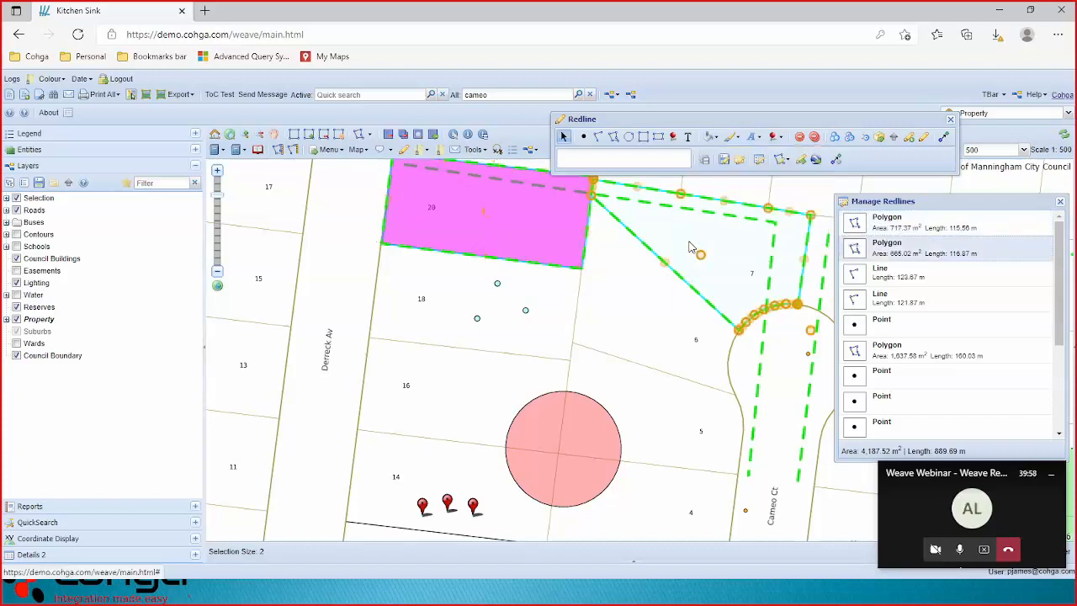
{"action": "left_click", "coordinate": [713, 136]}
{"action": "left_click", "coordinate": [734, 136]}
{"action": "left_click", "coordinate": [713, 136]}
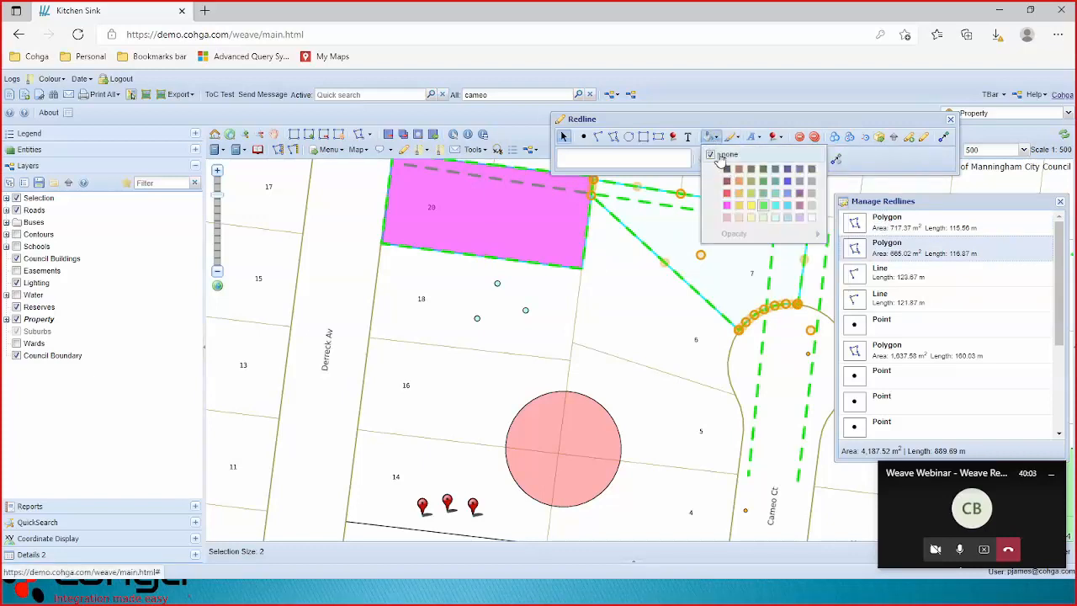
{"action": "left_click", "coordinate": [710, 155]}
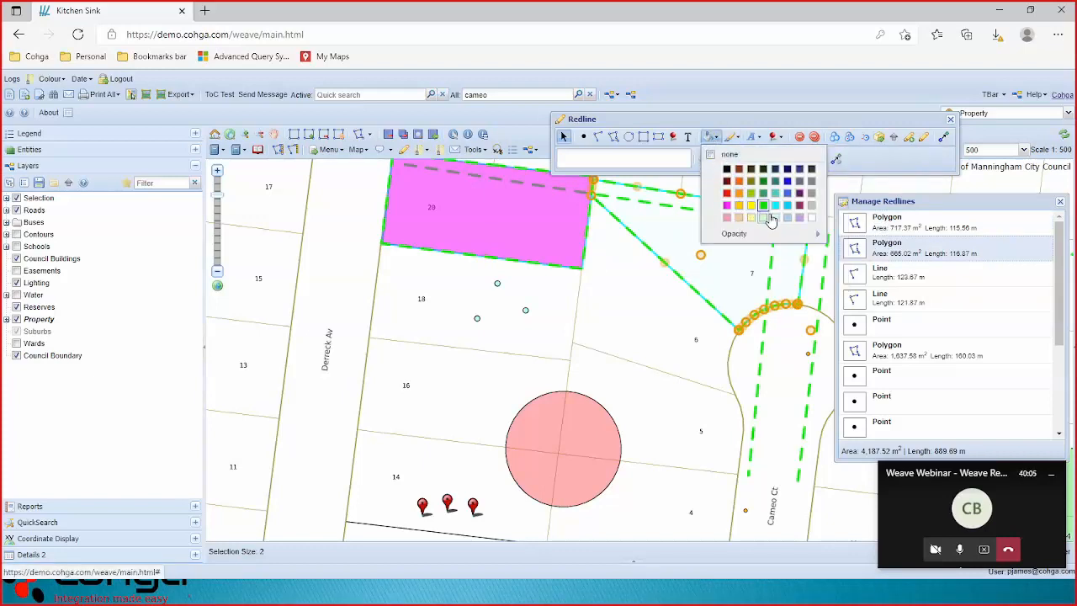
{"action": "mouse_move", "coordinate": [812, 234]}
{"action": "left_click_drag", "start_coordinate": [850, 238], "coordinate": [860, 239]}
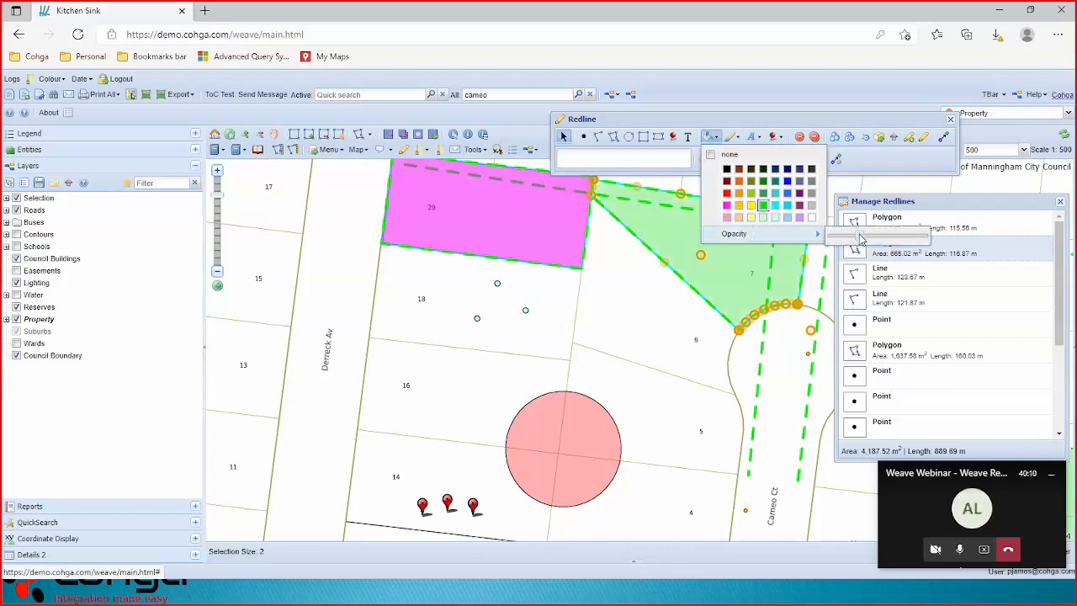
{"action": "left_click", "coordinate": [869, 162]}
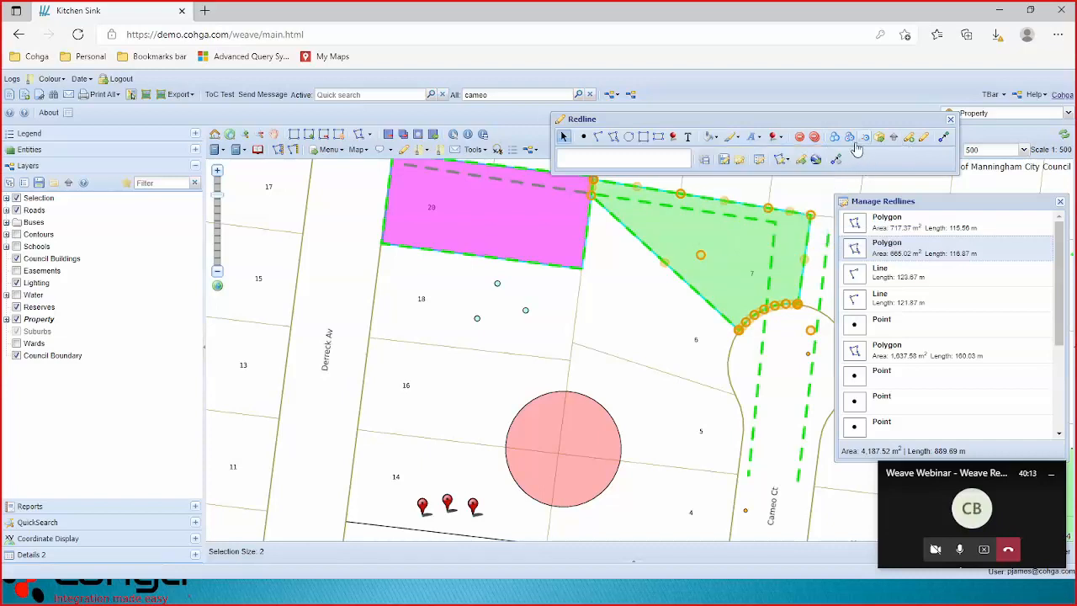
{"action": "left_click", "coordinate": [817, 164]}
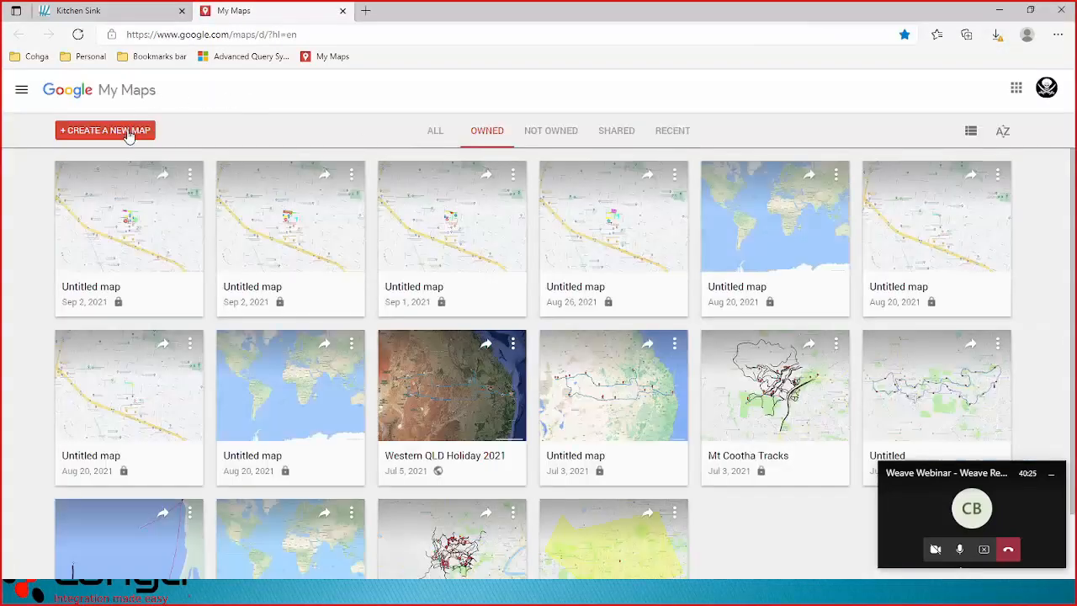
Create a new Google My Map and import the export (13).kml file into it.
{"action": "left_click", "coordinate": [128, 133]}
{"action": "left_click", "coordinate": [135, 133]}
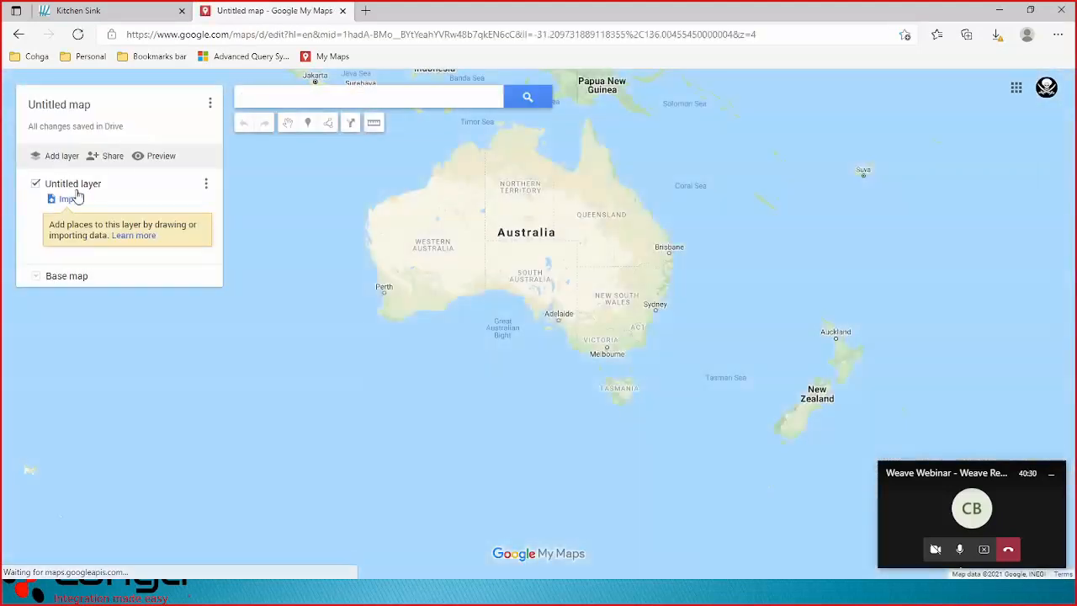
{"action": "left_click", "coordinate": [87, 200]}
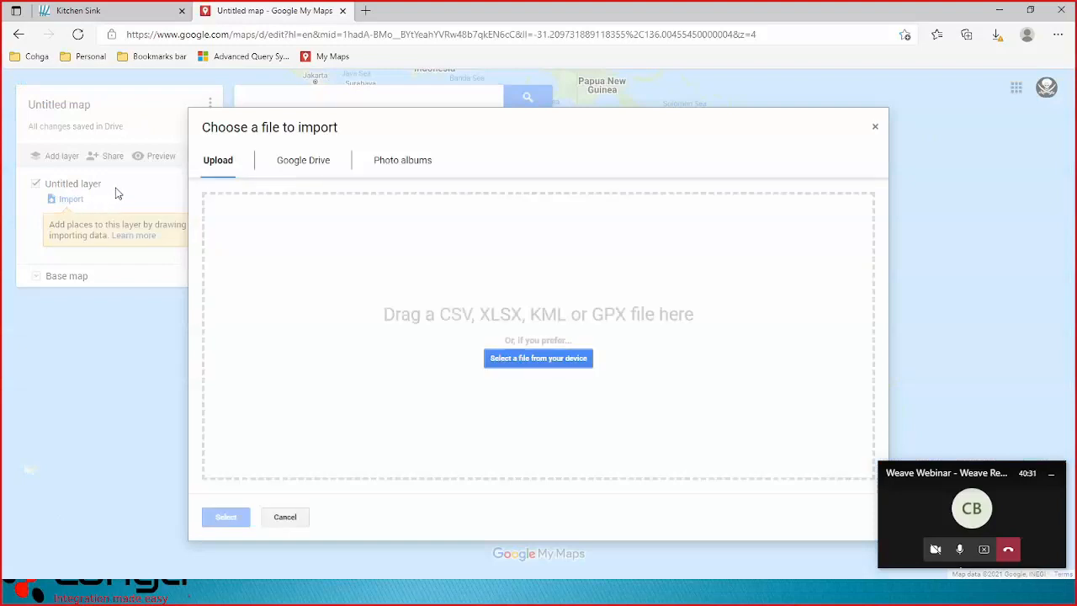
{"action": "left_click", "coordinate": [560, 366]}
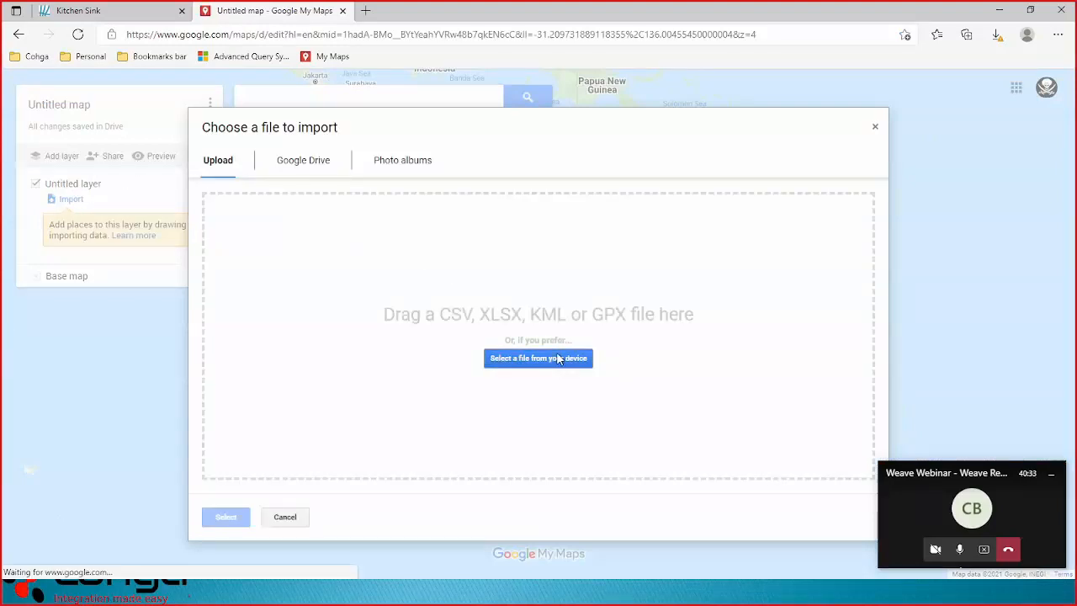
{"action": "left_click", "coordinate": [446, 351]}
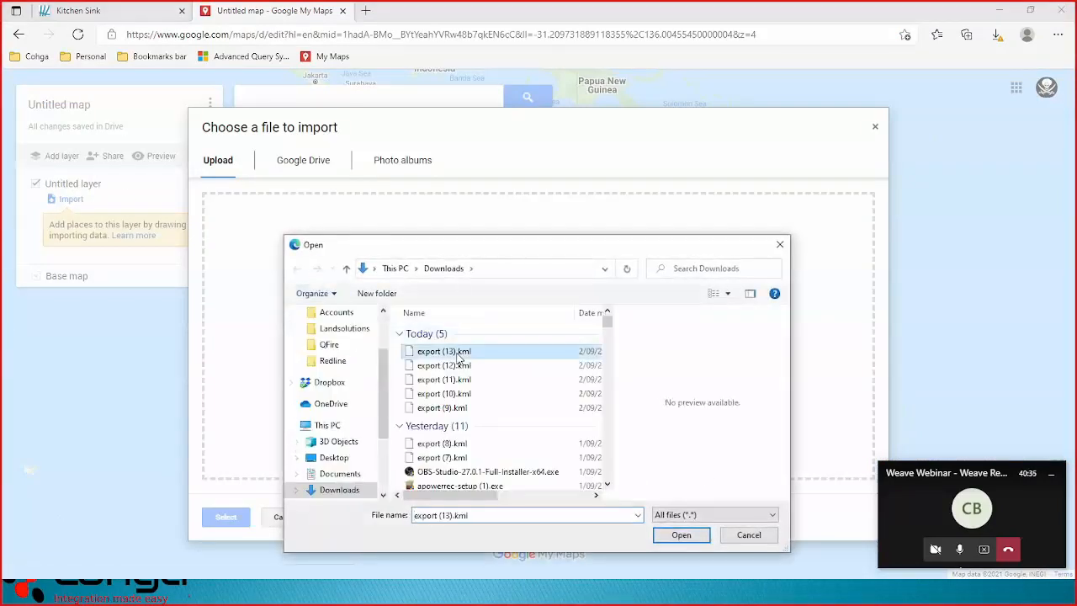
{"action": "left_click", "coordinate": [683, 535]}
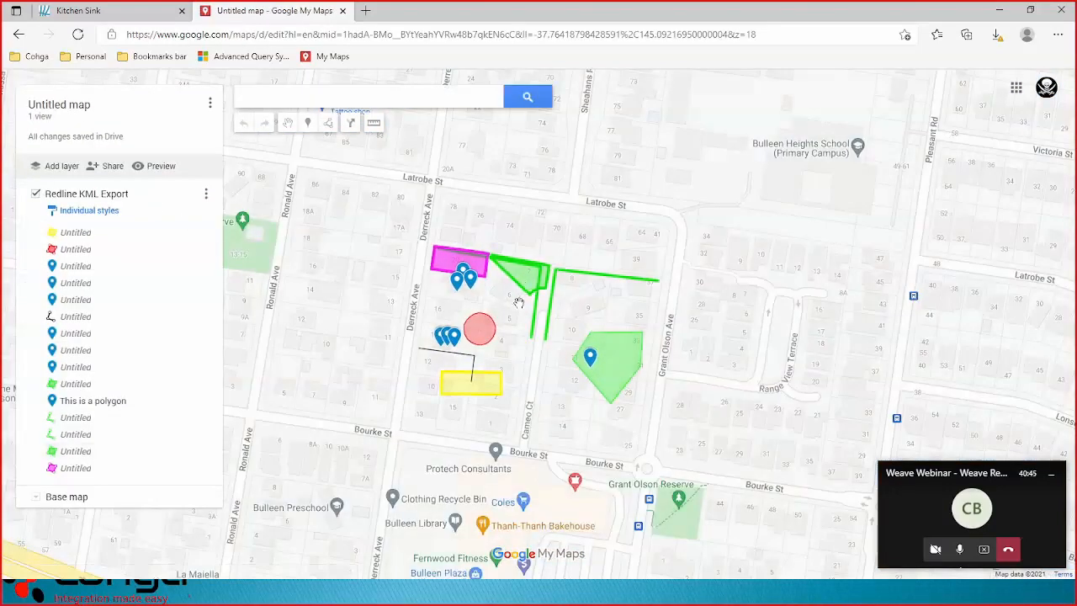
Inspect the magenta parcel, green triangle and red circle details, then close the map.
{"action": "scroll", "coordinate": [518, 303], "scroll_direction": "up", "scroll_amount": 1}
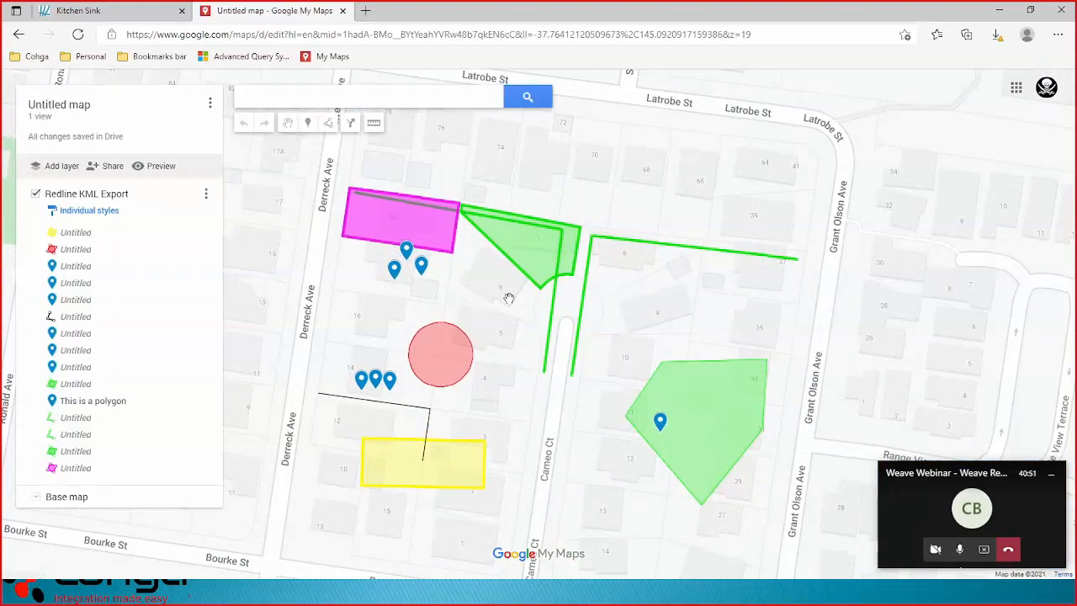
{"action": "left_click", "coordinate": [404, 220]}
{"action": "left_click", "coordinate": [530, 250]}
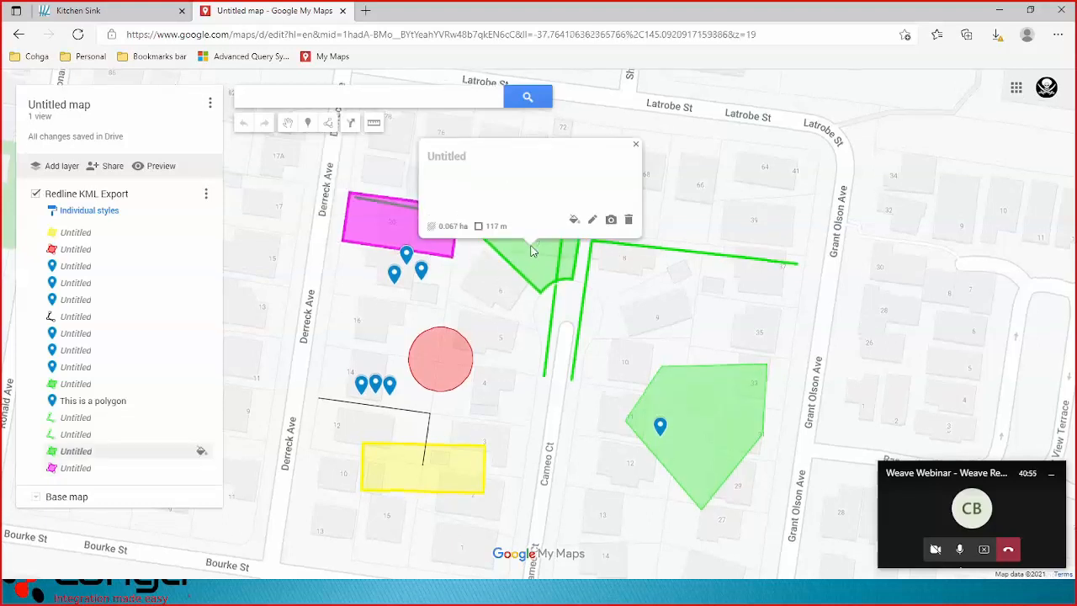
{"action": "left_click", "coordinate": [440, 375]}
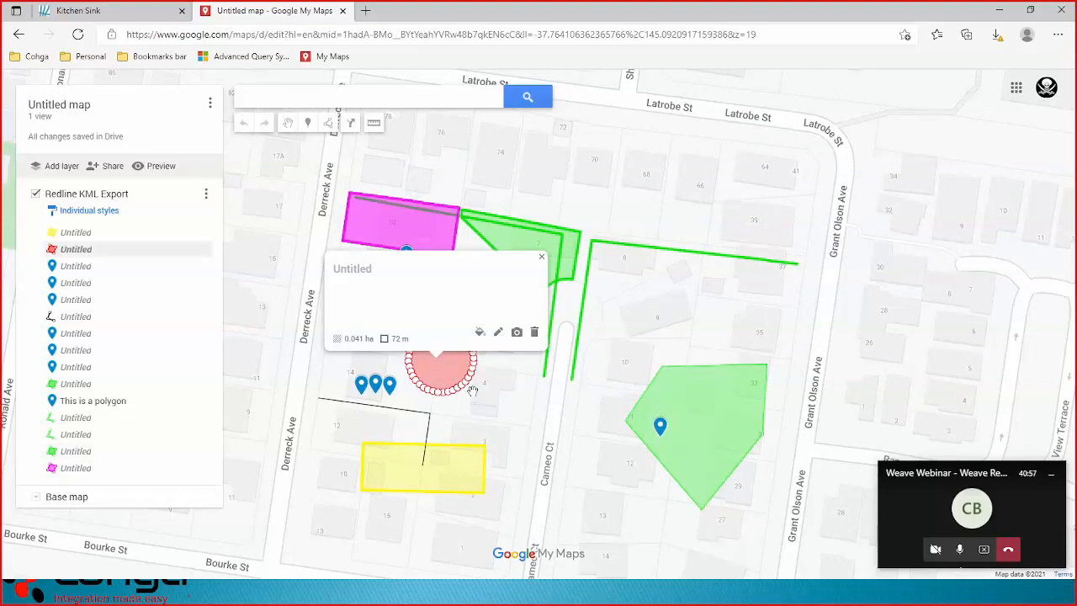
{"action": "left_click", "coordinate": [541, 256]}
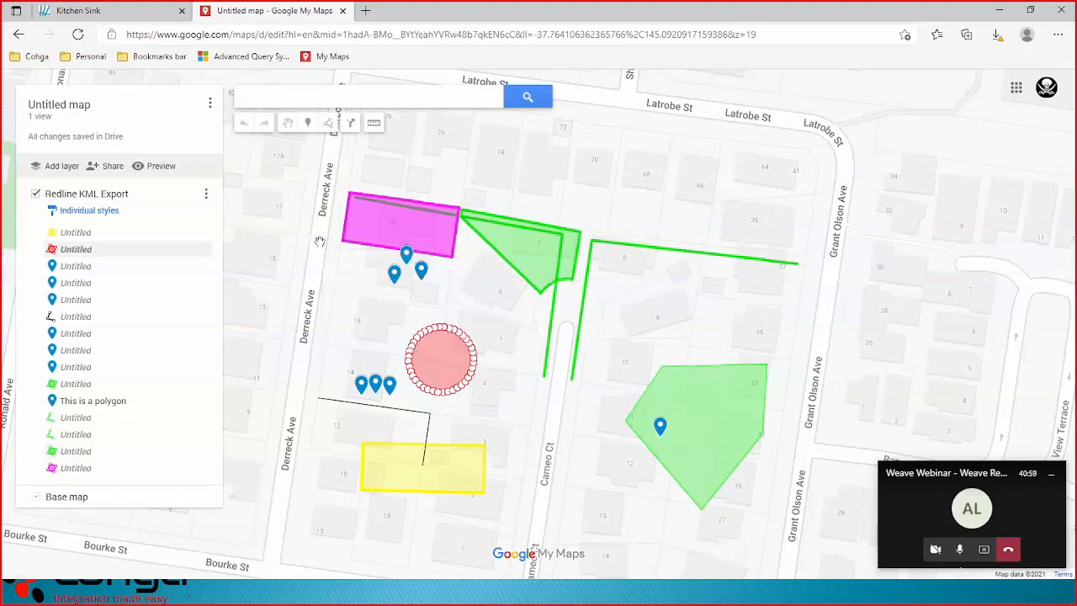
{"action": "left_click", "coordinate": [344, 11]}
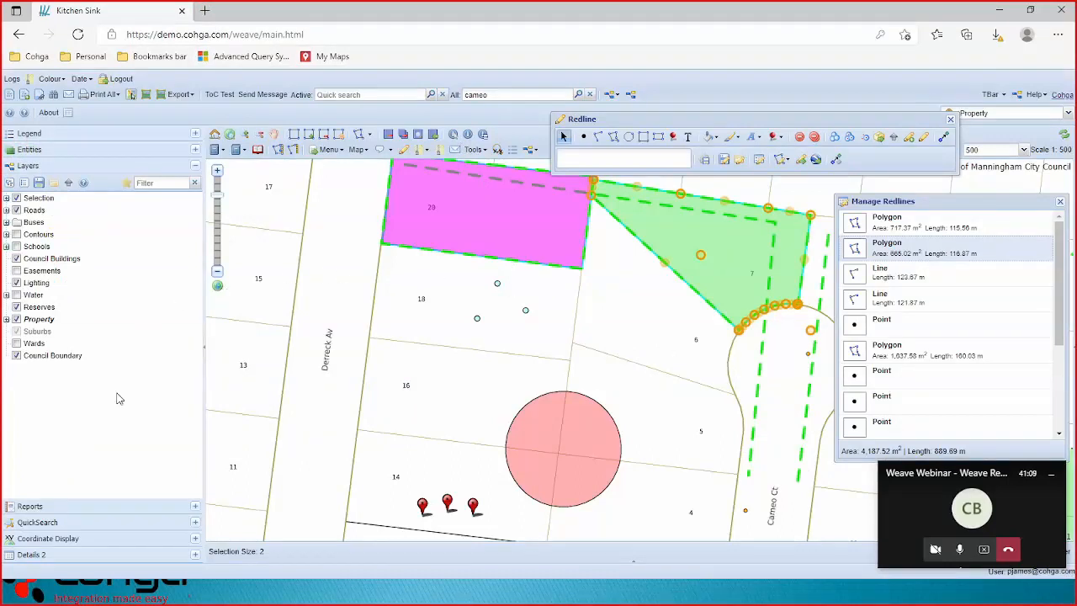
Generate the 1:500 Map Report using CRS PDF 'My Map is of this area', review, and close it.
{"action": "left_click", "coordinate": [63, 508]}
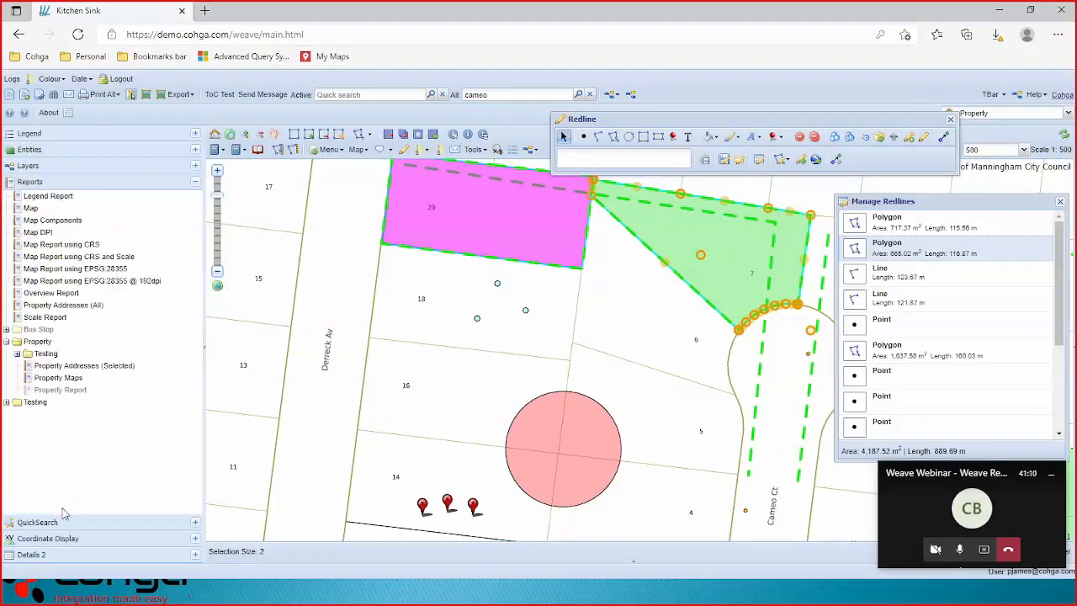
{"action": "left_click", "coordinate": [75, 245]}
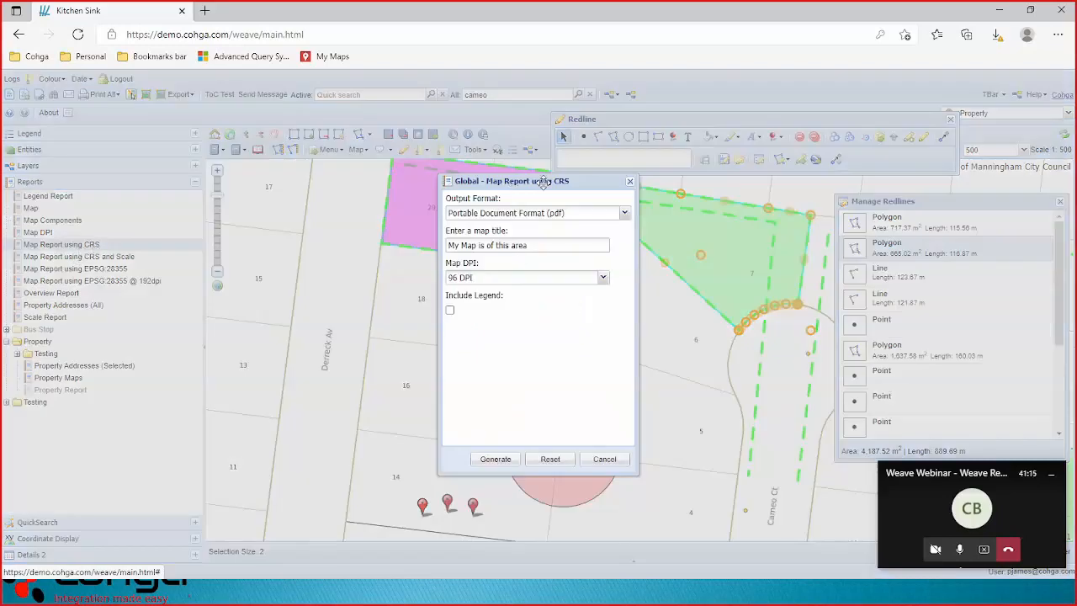
{"action": "left_click", "coordinate": [496, 458]}
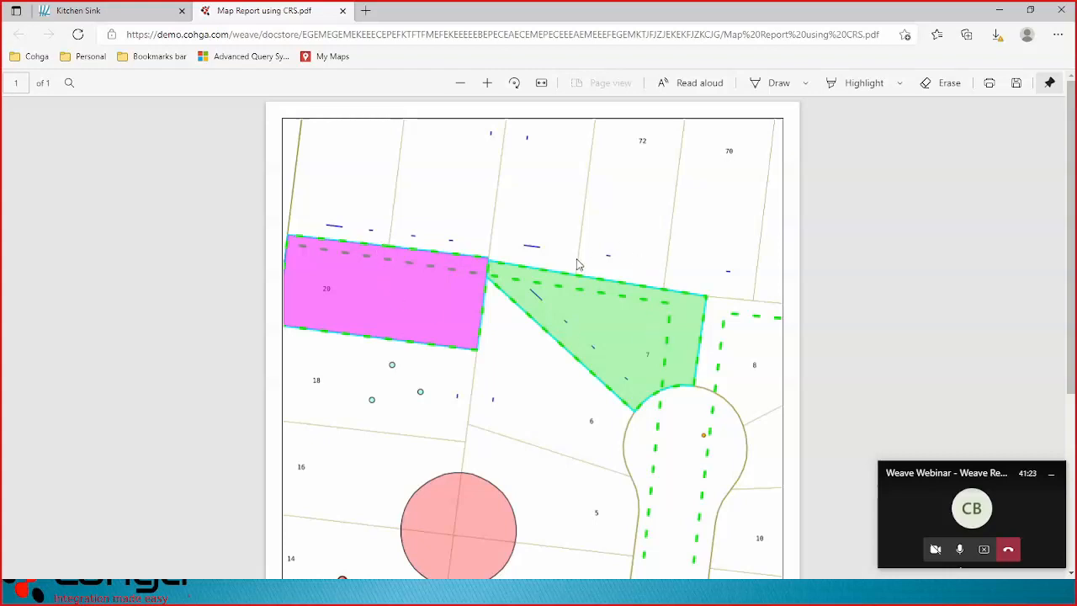
{"action": "scroll", "coordinate": [578, 265], "scroll_direction": "down", "scroll_amount": 3}
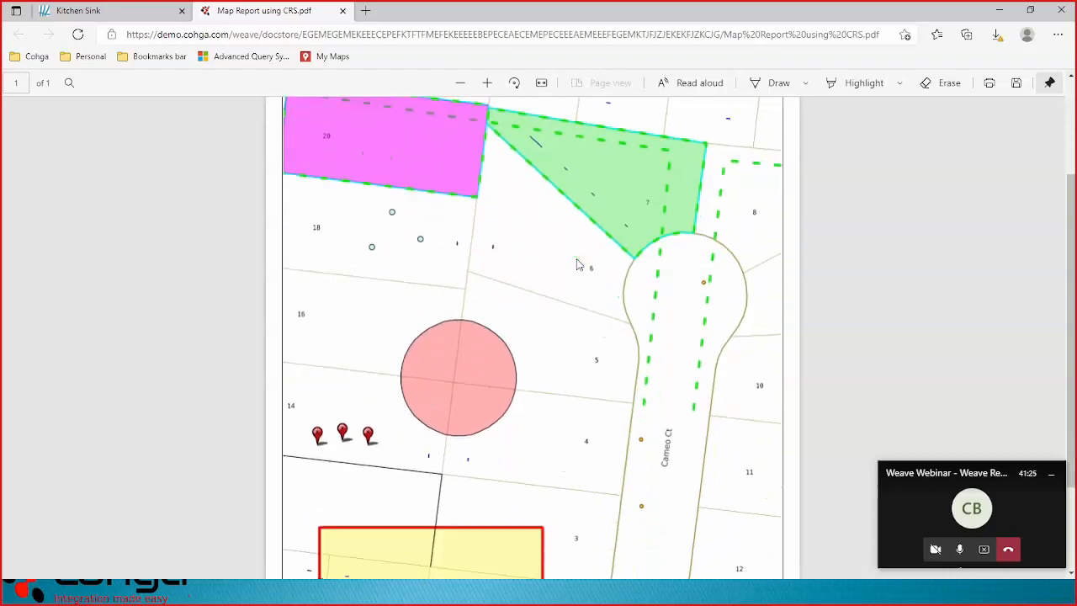
{"action": "scroll", "coordinate": [577, 262], "scroll_direction": "down", "scroll_amount": 1}
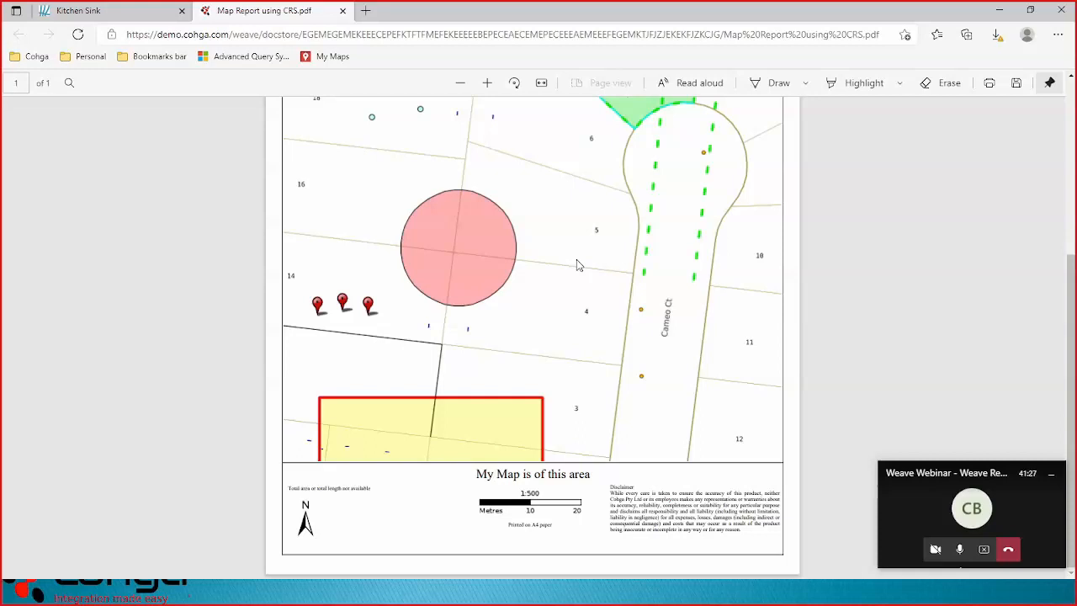
{"action": "scroll", "coordinate": [651, 471], "scroll_direction": "up", "scroll_amount": 4}
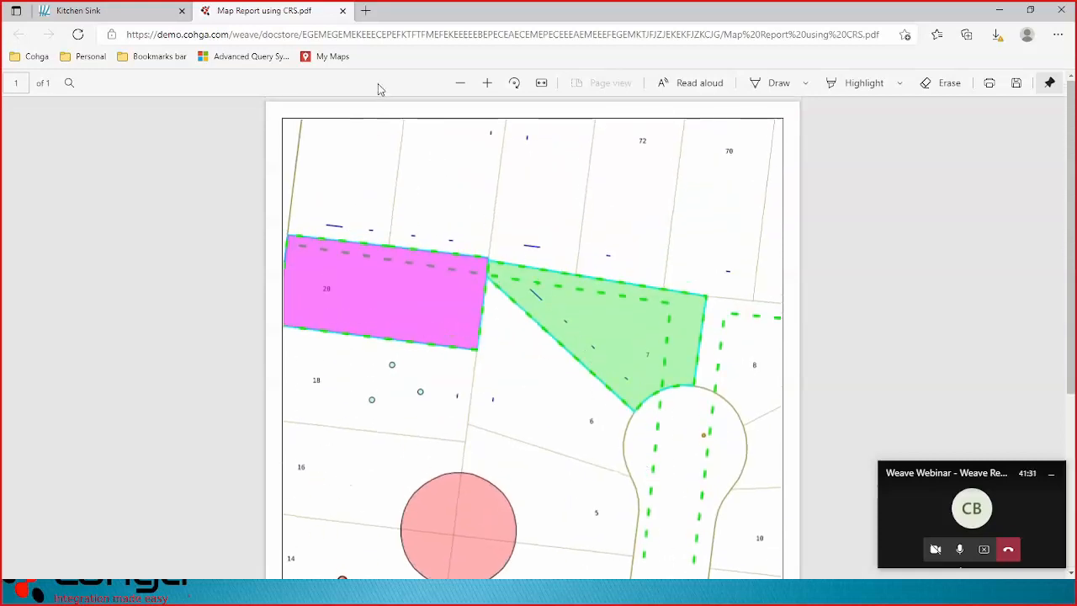
{"action": "left_click", "coordinate": [342, 11]}
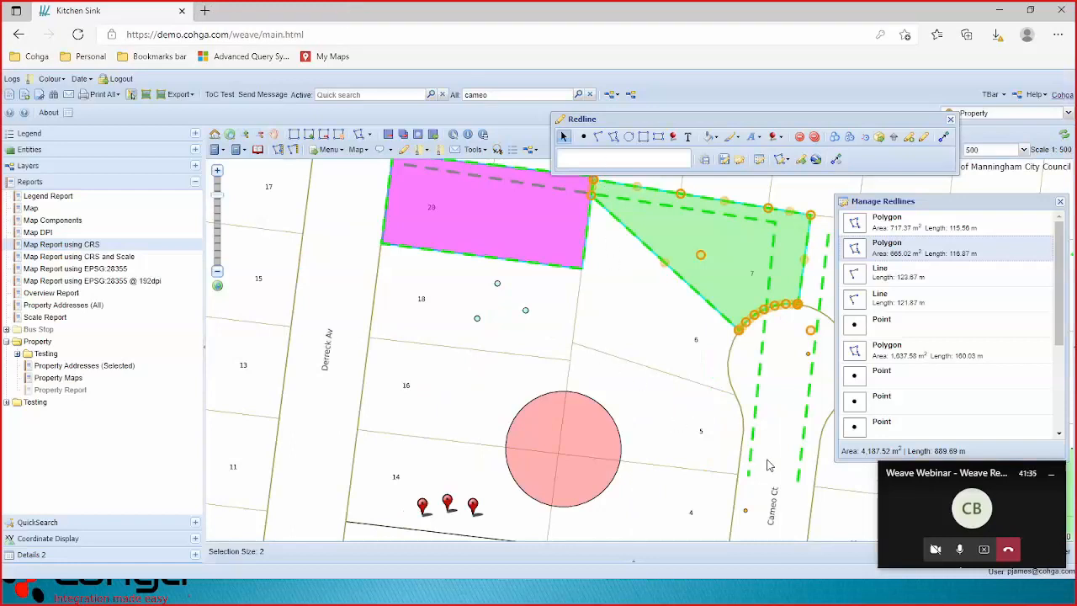
Close the redline list and raise the Raster opacity to show aerial imagery beneath.
{"action": "key", "text": "alt+Tab"}
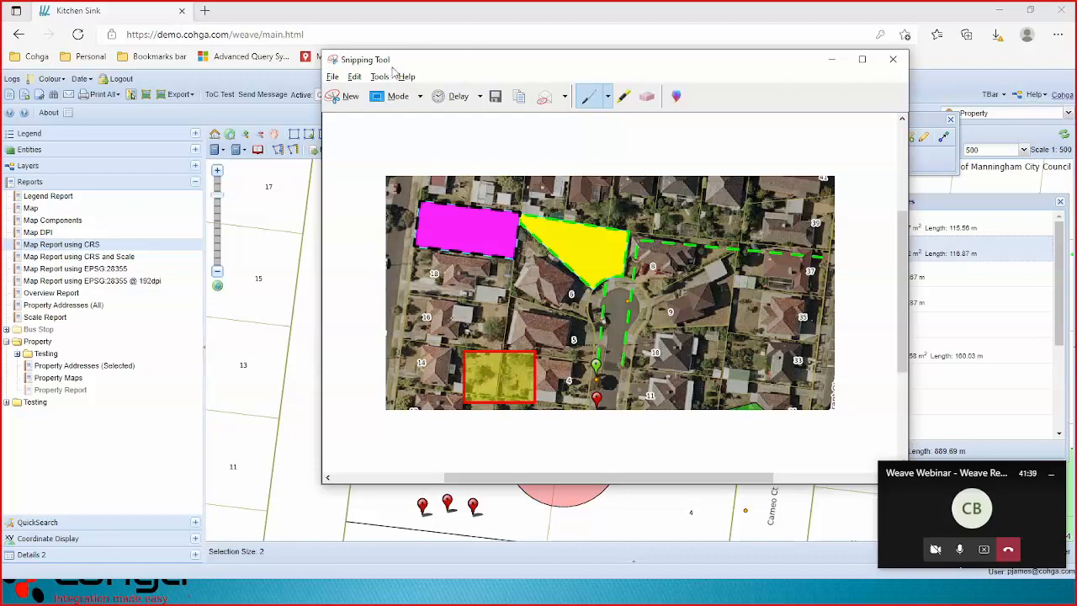
{"action": "left_click", "coordinate": [806, 559]}
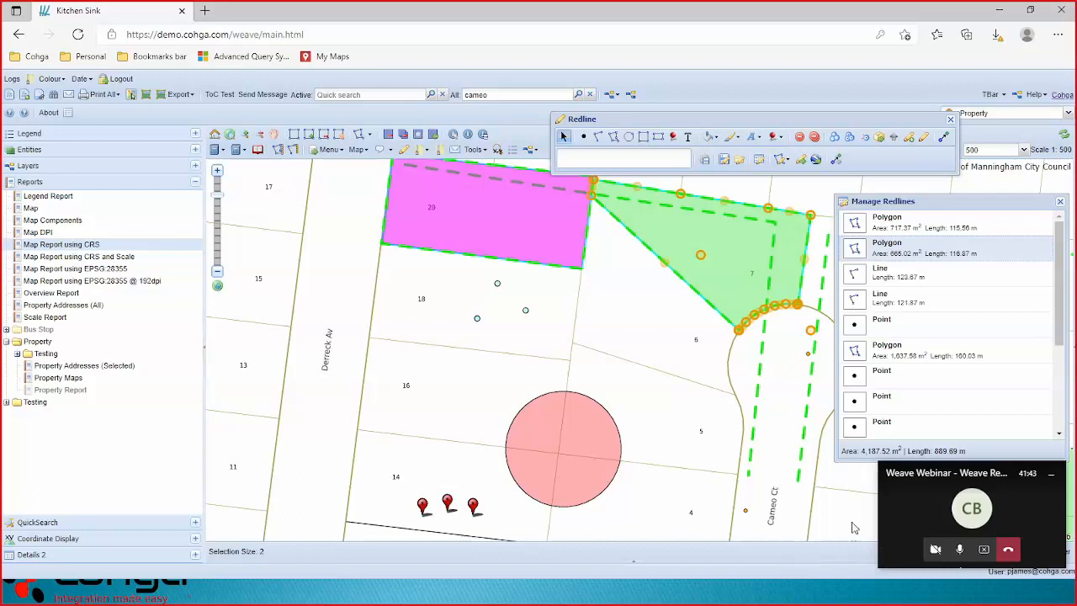
{"action": "left_click", "coordinate": [1060, 203]}
{"action": "left_click_drag", "start_coordinate": [989, 476], "coordinate": [815, 486]}
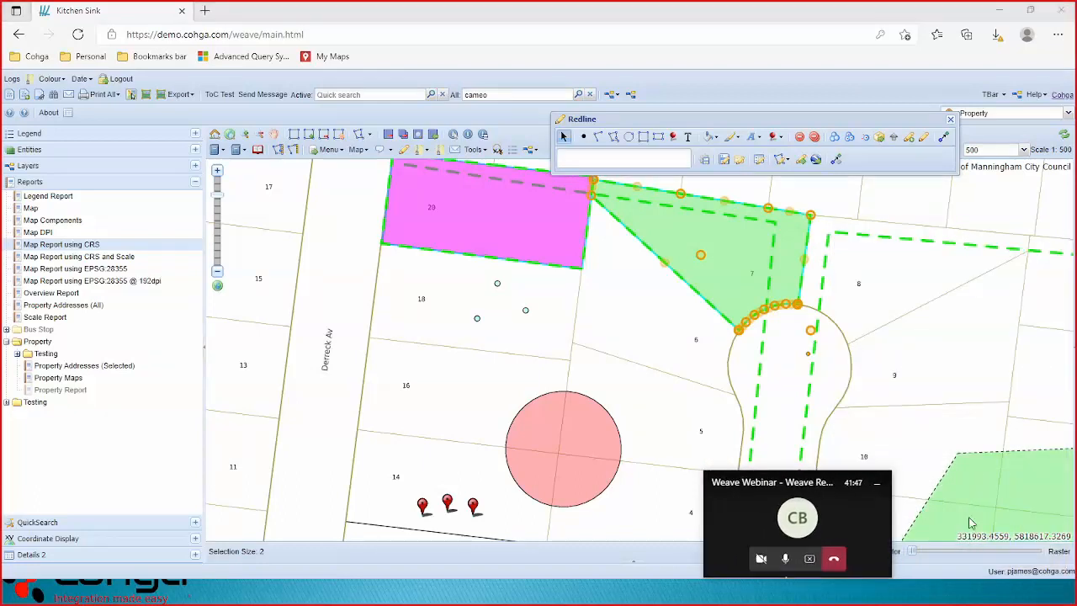
{"action": "left_click_drag", "start_coordinate": [914, 553], "coordinate": [1037, 553]}
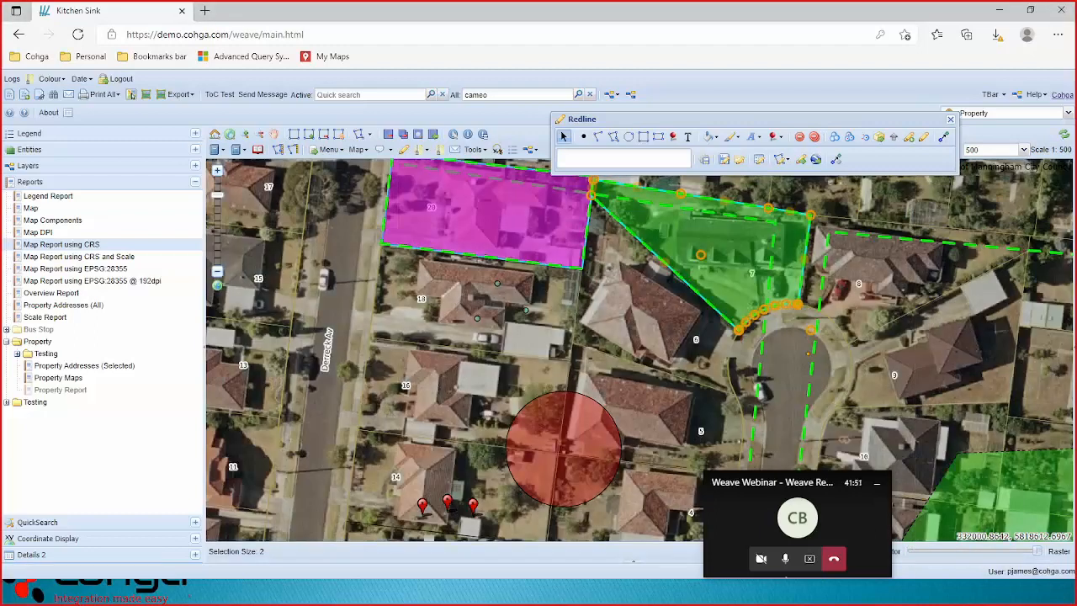
Take a new Snipping Tool capture of the redline parcels over the aerial map.
{"action": "key", "text": "alt+Tab"}
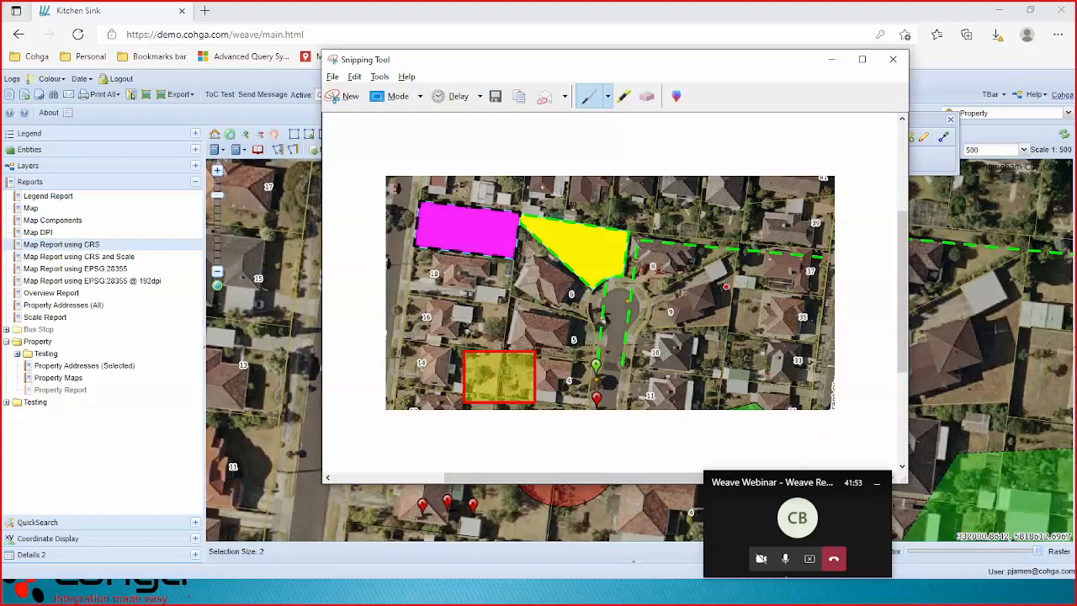
{"action": "left_click", "coordinate": [347, 96]}
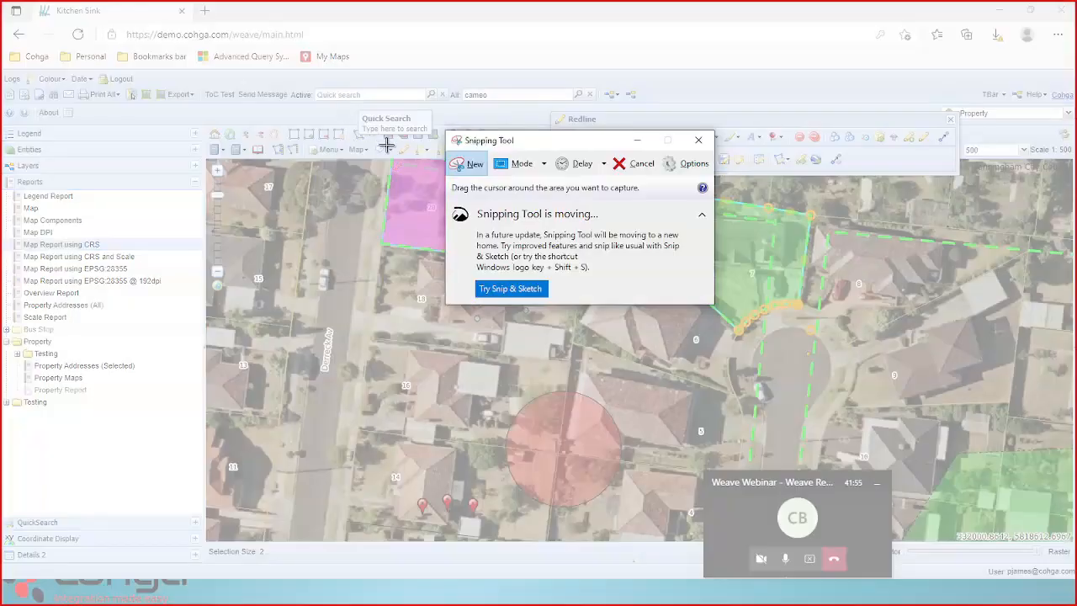
{"action": "left_click_drag", "start_coordinate": [371, 325], "coordinate": [659, 535]}
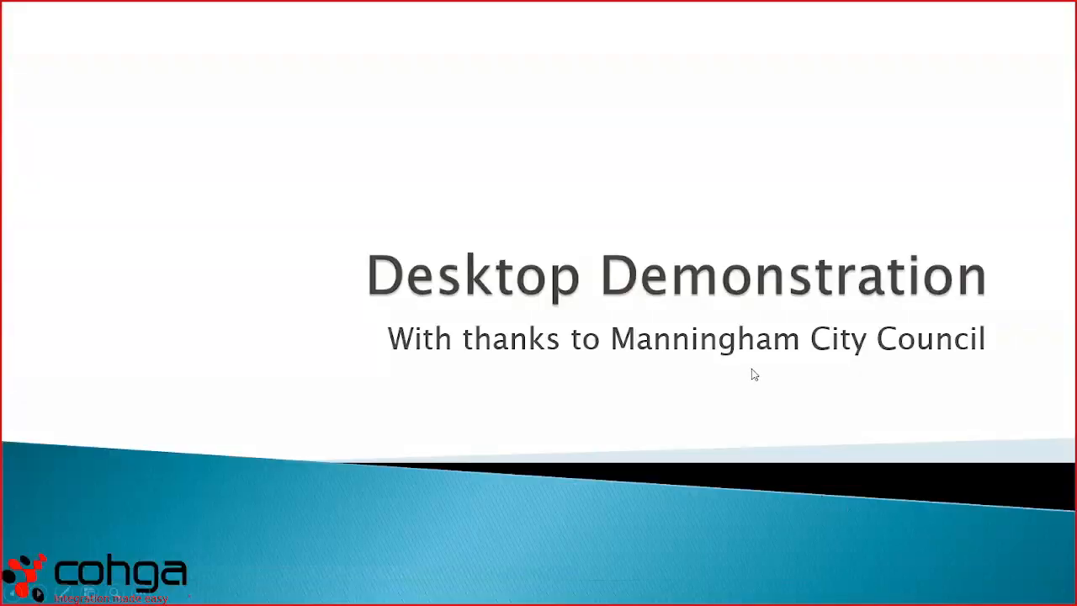
Go to the Simple Cartography slide and reveal that Redline elements don't scale with the map.
{"action": "left_click", "coordinate": [752, 370]}
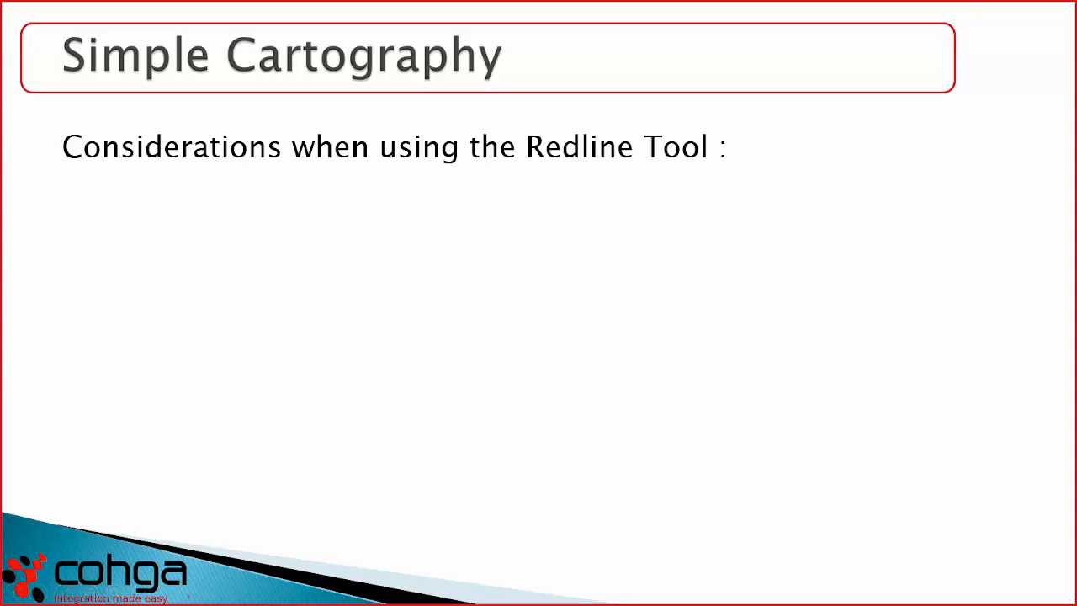
{"action": "key", "text": "Right"}
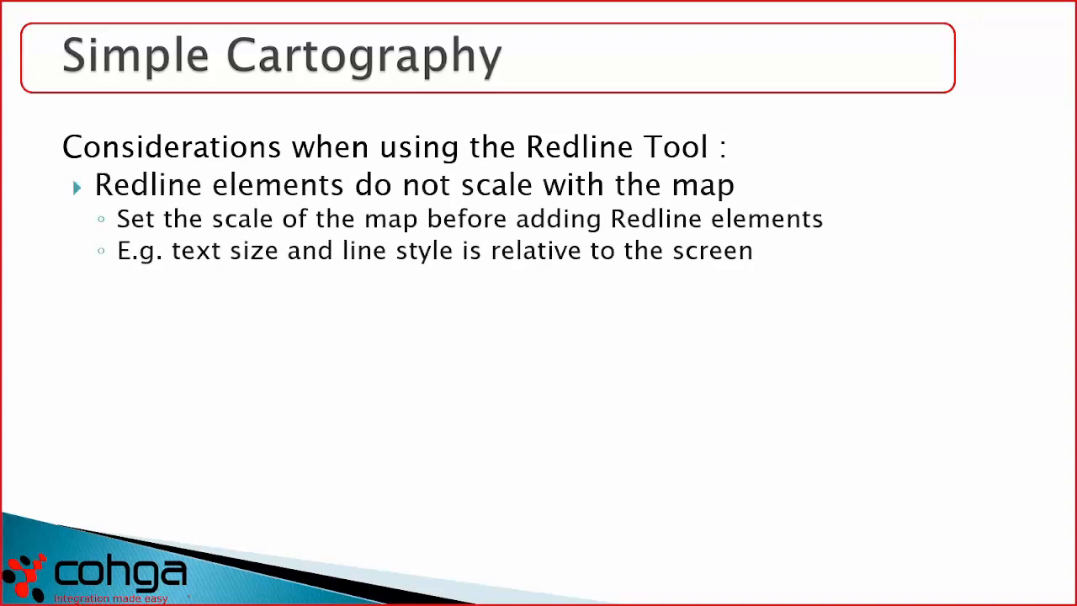